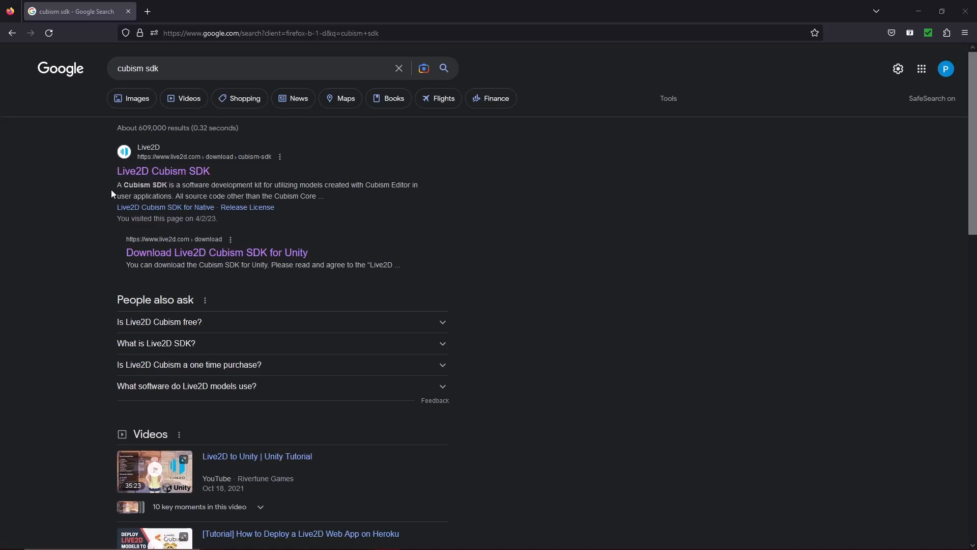
Open the Live2D Cubism SDK site from the search results and go to its Cubism SDK for Unity download page.
scroll(344, 164, down, 2)
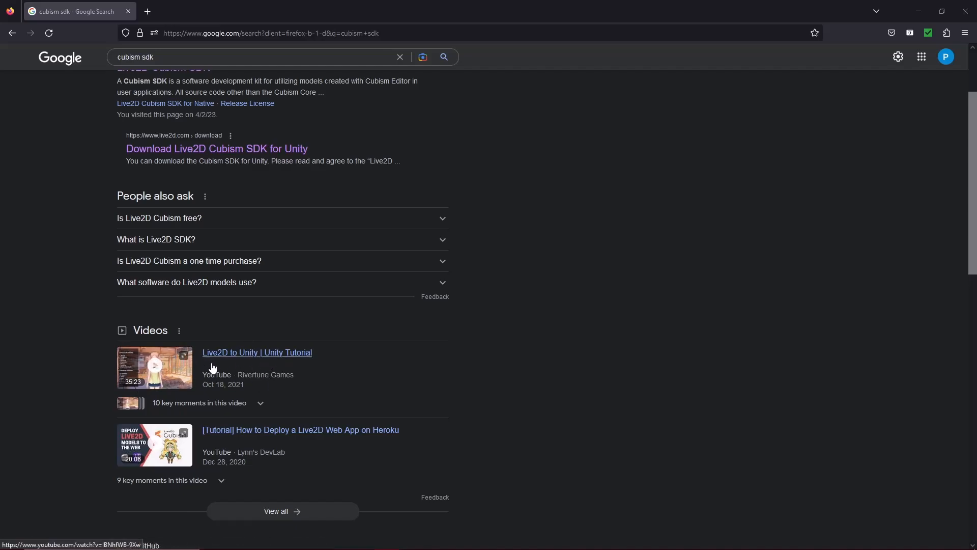
scroll(229, 369, up, 3)
click(163, 176)
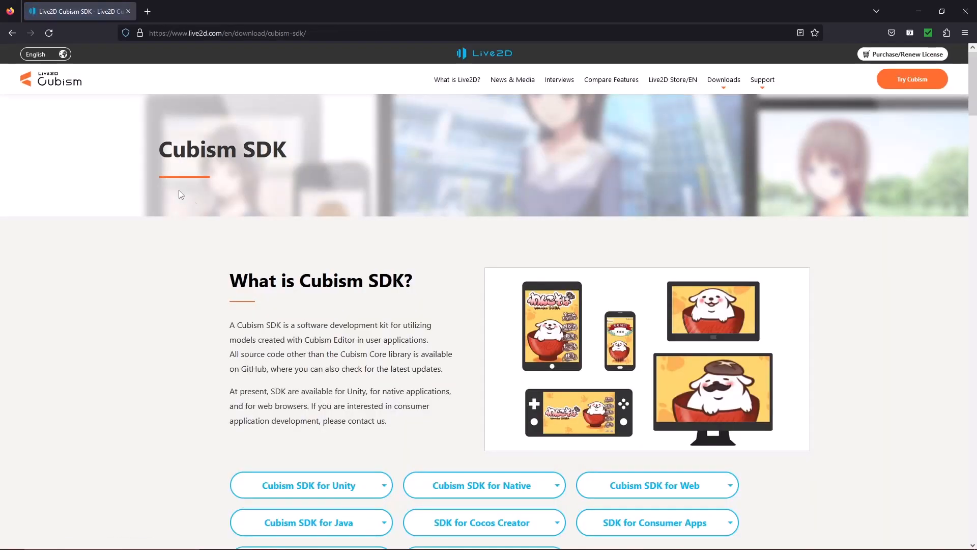
scroll(374, 231, down, 4)
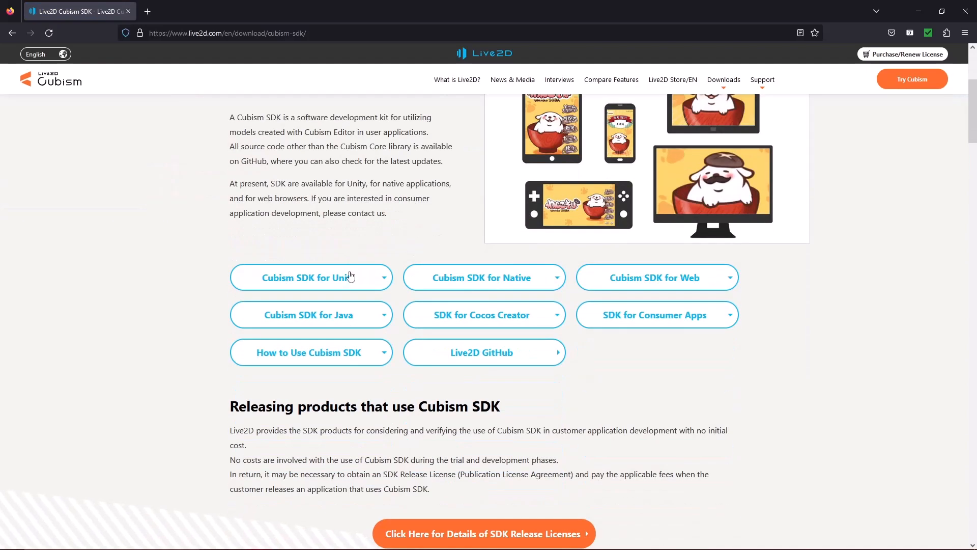
scroll(355, 288, down, 1)
click(355, 286)
click(403, 337)
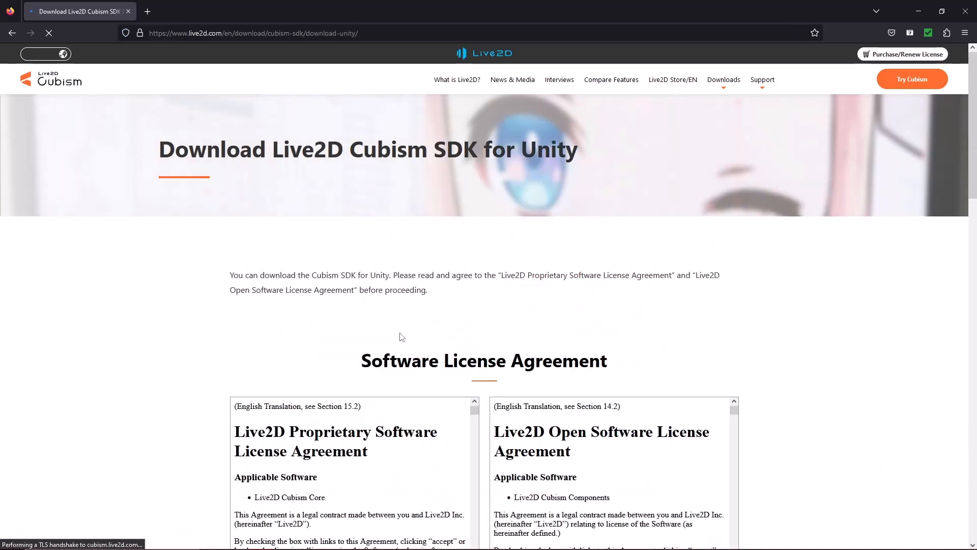
Consent to the Software License Agreement and download the latest version of Cubism SDK for Unity.
scroll(428, 246, down, 8)
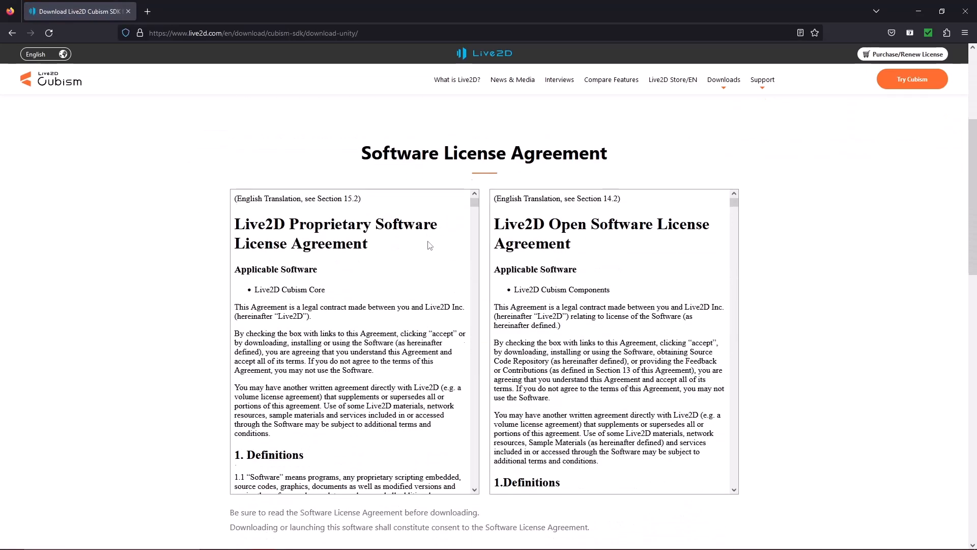
click(391, 461)
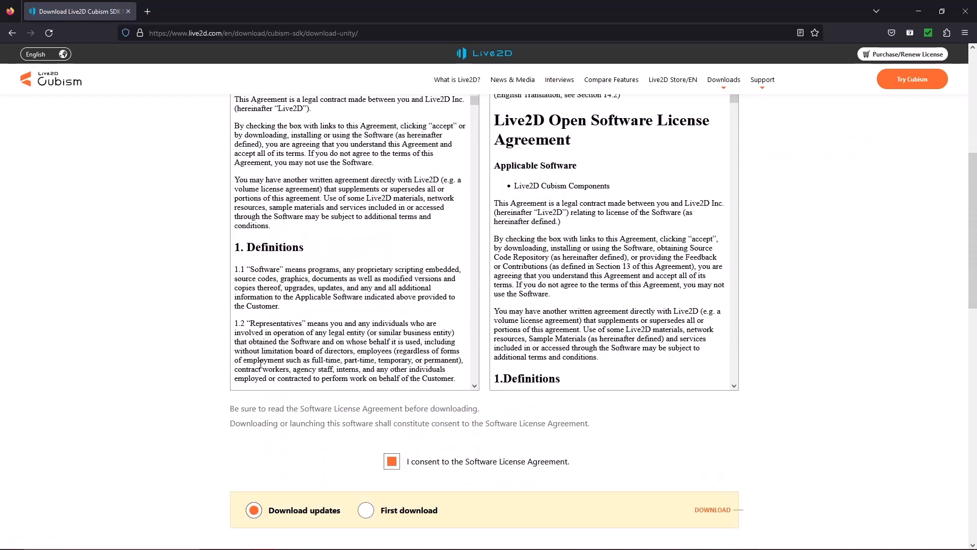
scroll(405, 407, down, 5)
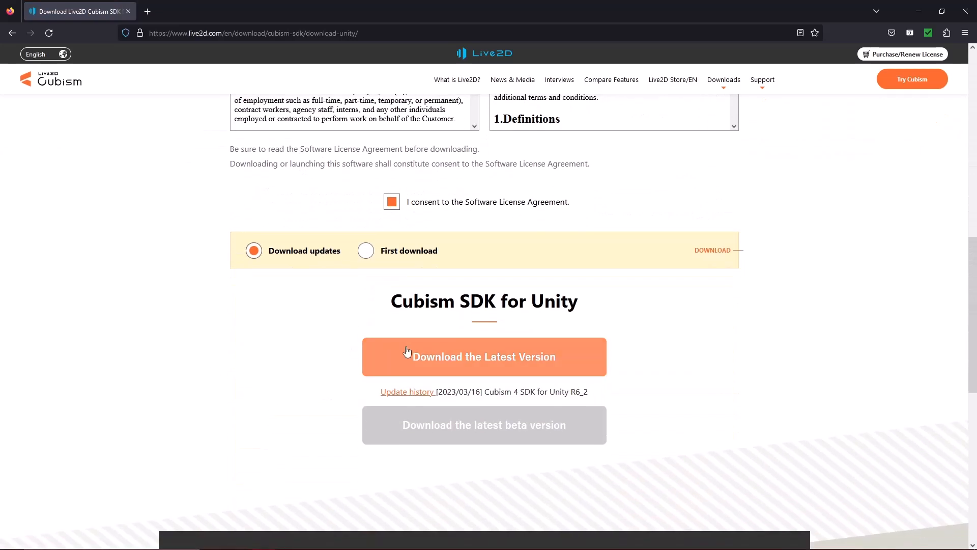
click(491, 364)
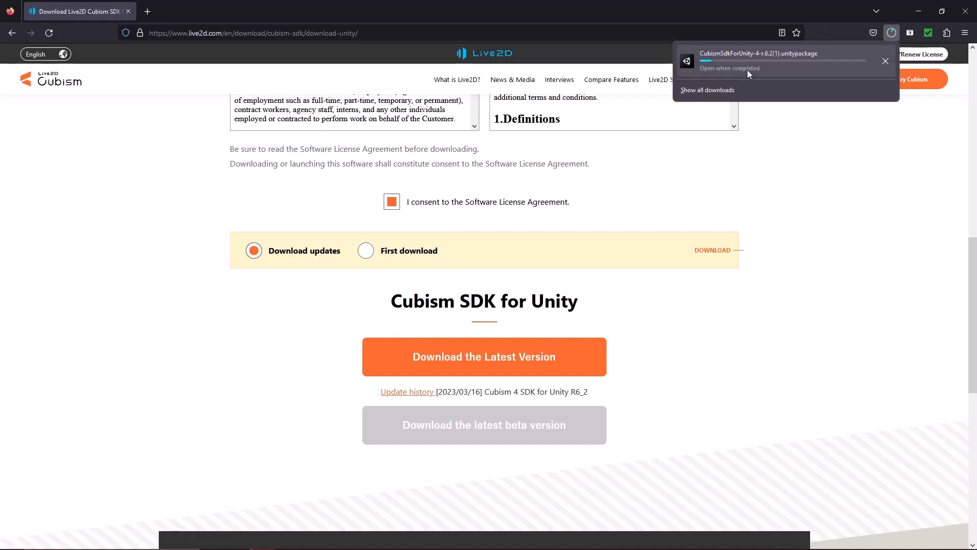
click(807, 66)
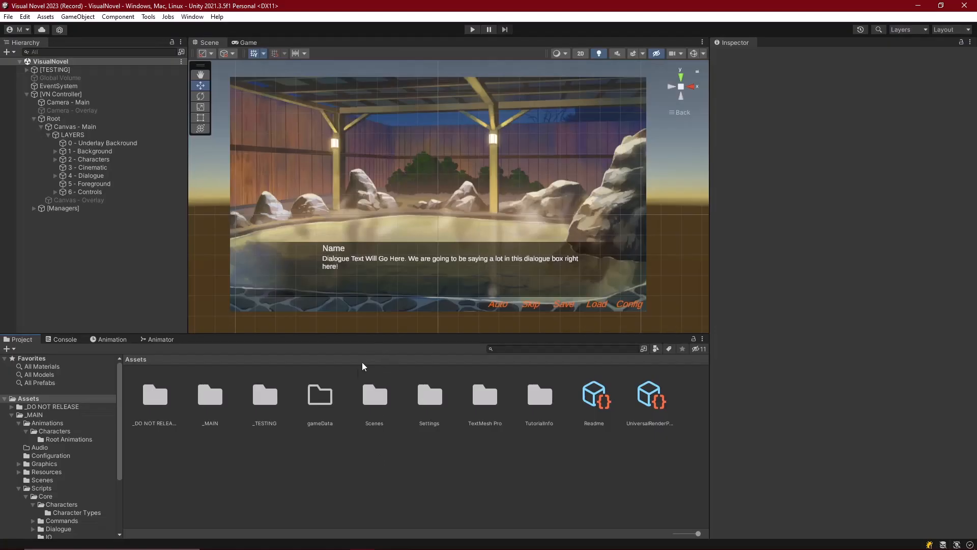
Open CubismSdkForUnity-4-r.6.2(1).unitypackage from the Downloads folder as a custom package for import into Unity's Assets.
right_click(204, 481)
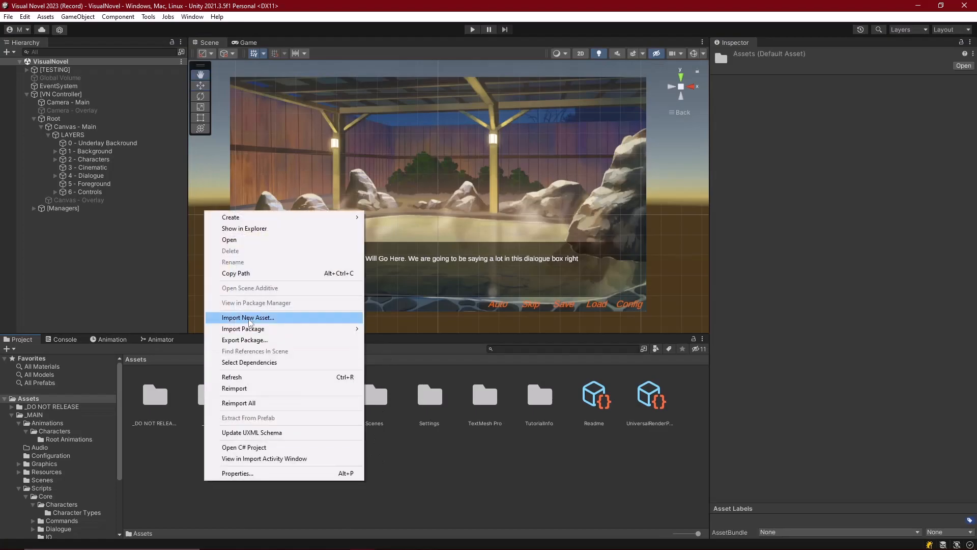
mouse_move(253, 330)
click(403, 328)
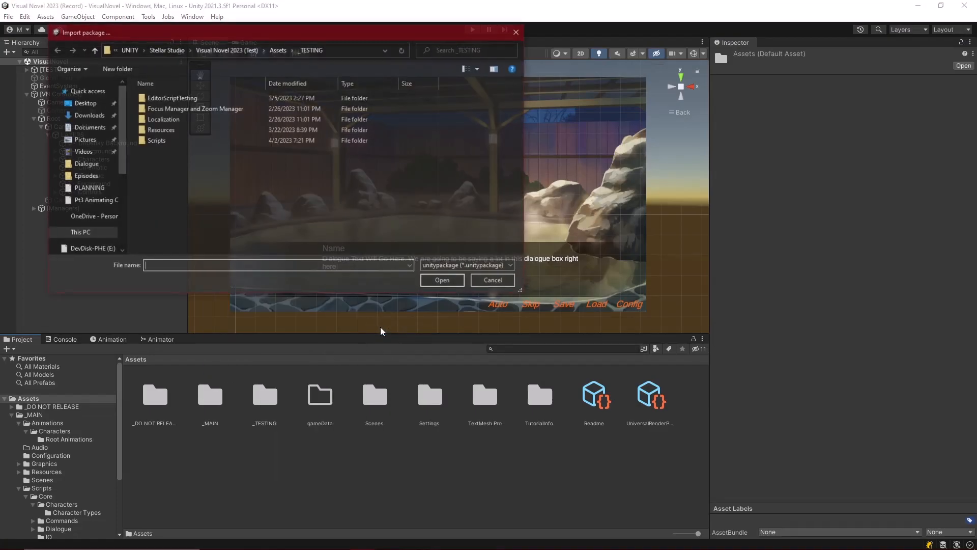
click(87, 115)
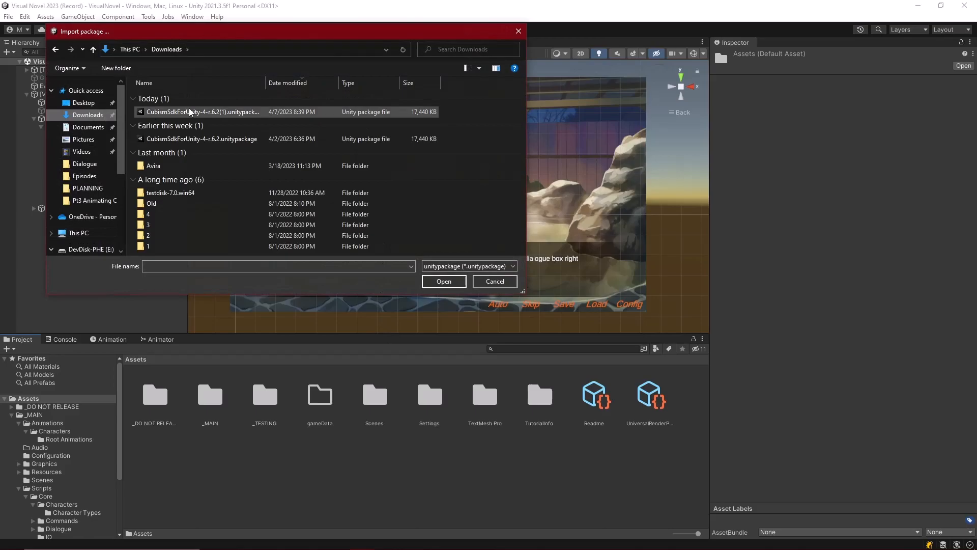
double_click(170, 113)
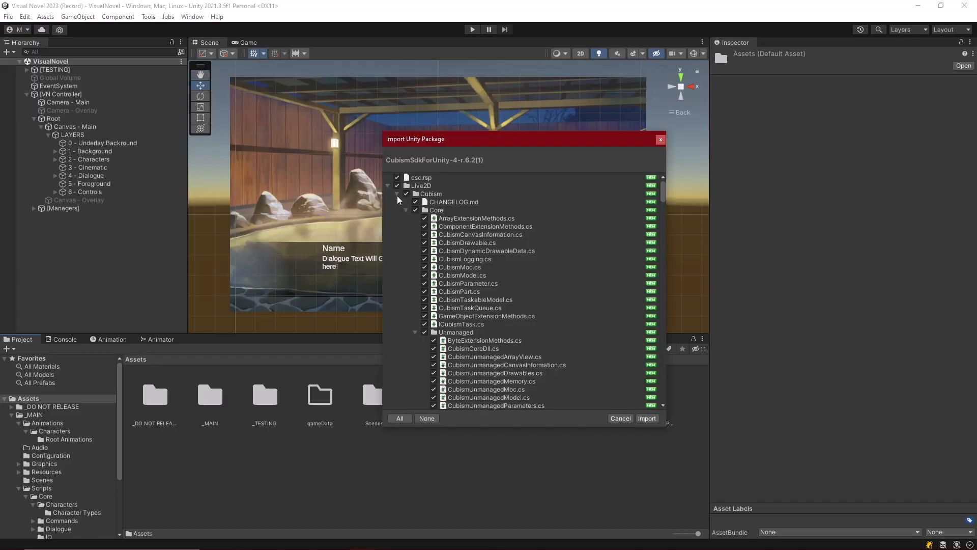
Look through the package's Live2D contents, collapsing Core, Editor, Framework, Plugins and Rendering to examine the Samples folder.
click(388, 186)
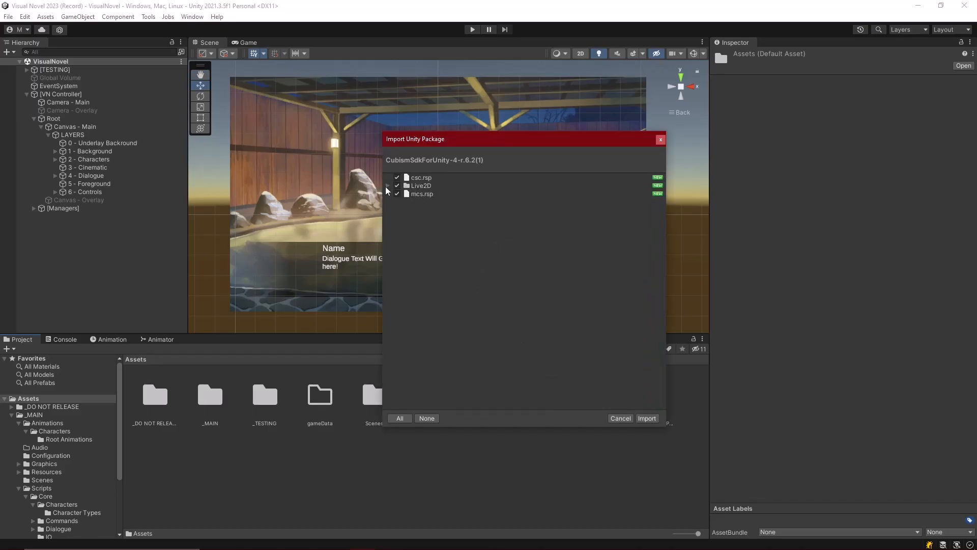
click(388, 185)
click(406, 210)
click(406, 227)
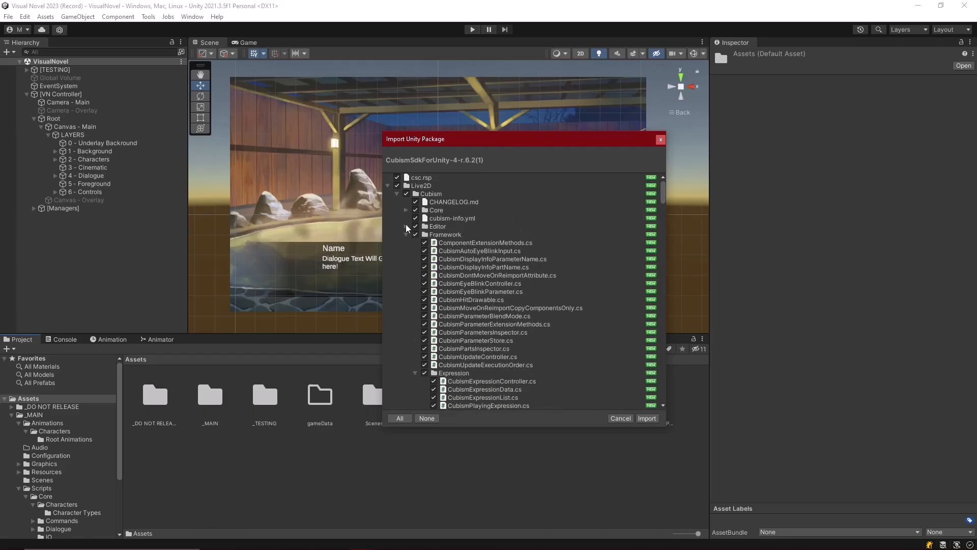
click(406, 234)
click(406, 267)
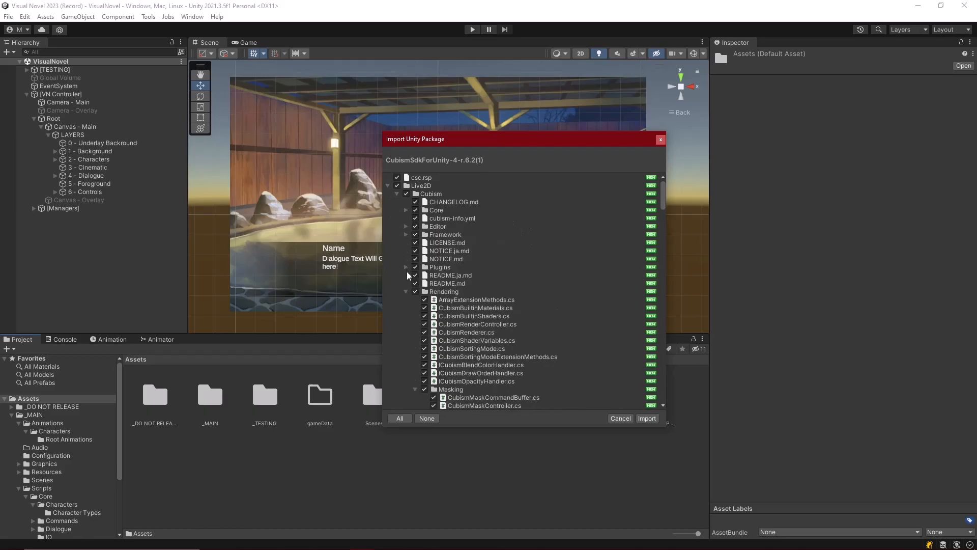
click(406, 291)
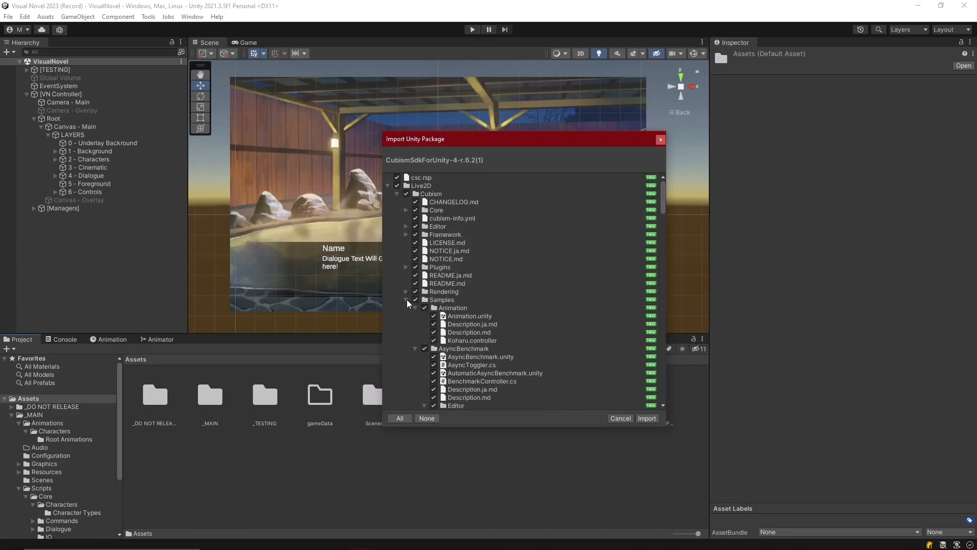
click(446, 300)
scroll(449, 343, down, 3)
scroll(439, 312, down, 4)
scroll(438, 302, down, 10)
Collapse the Koharu, Mao, Natori and Rice folders under the sample Models and import the complete package.
click(451, 260)
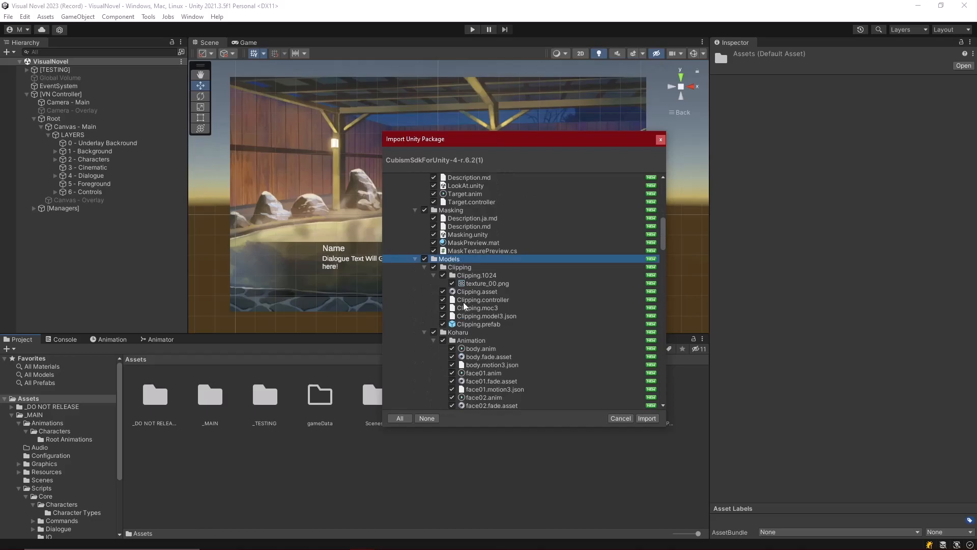
scroll(466, 305, down, 3)
click(424, 271)
click(424, 279)
click(424, 287)
click(424, 295)
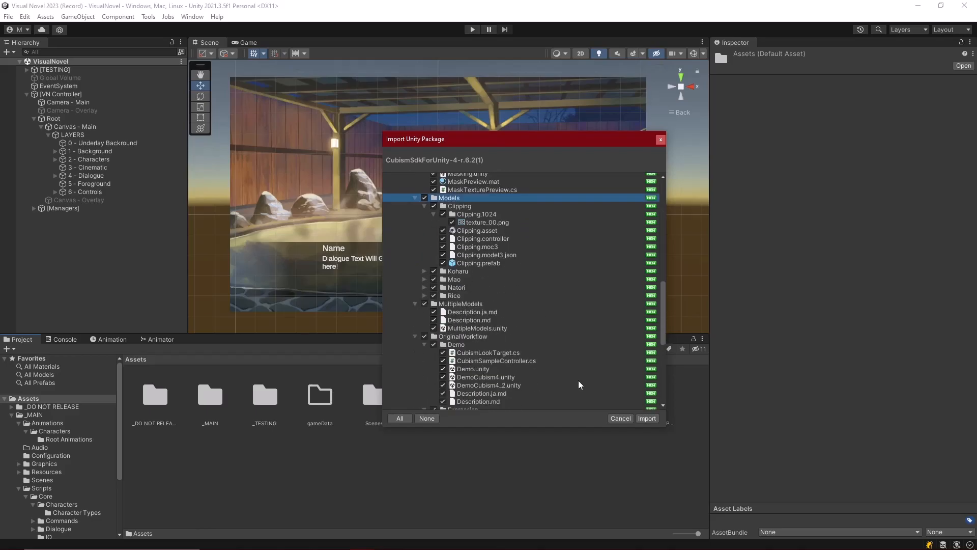
click(647, 417)
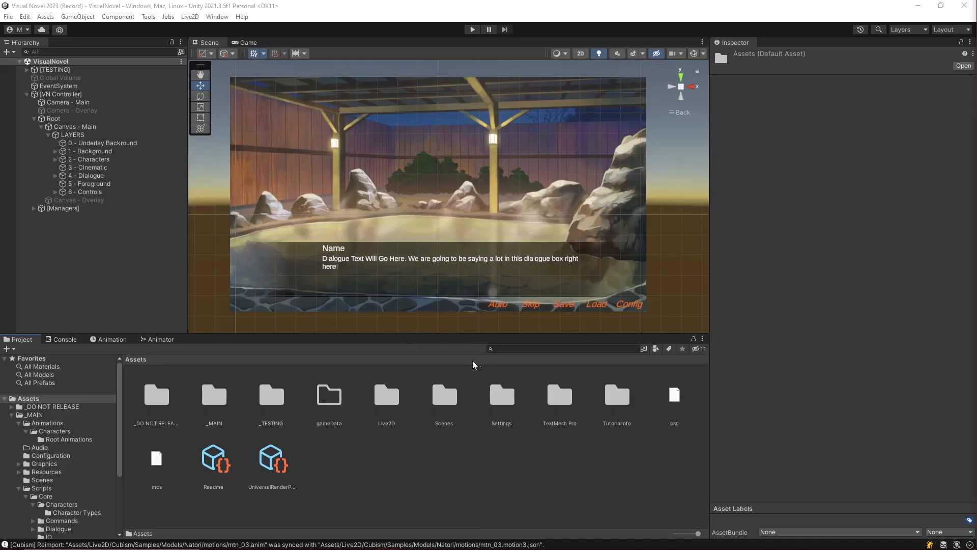
Open the project folder Assets/Live2D/Cubism/Samples/Models/Koharu.
double_click(385, 399)
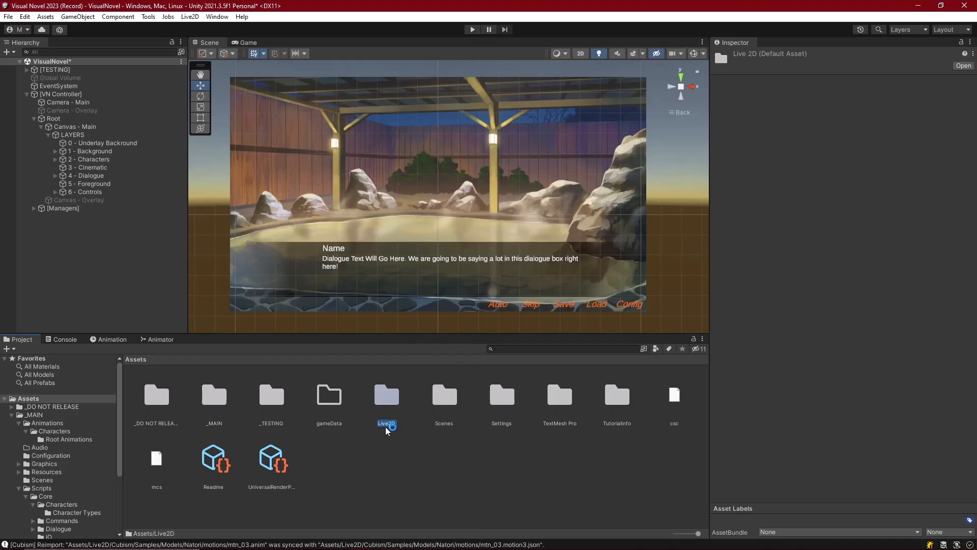
double_click(159, 396)
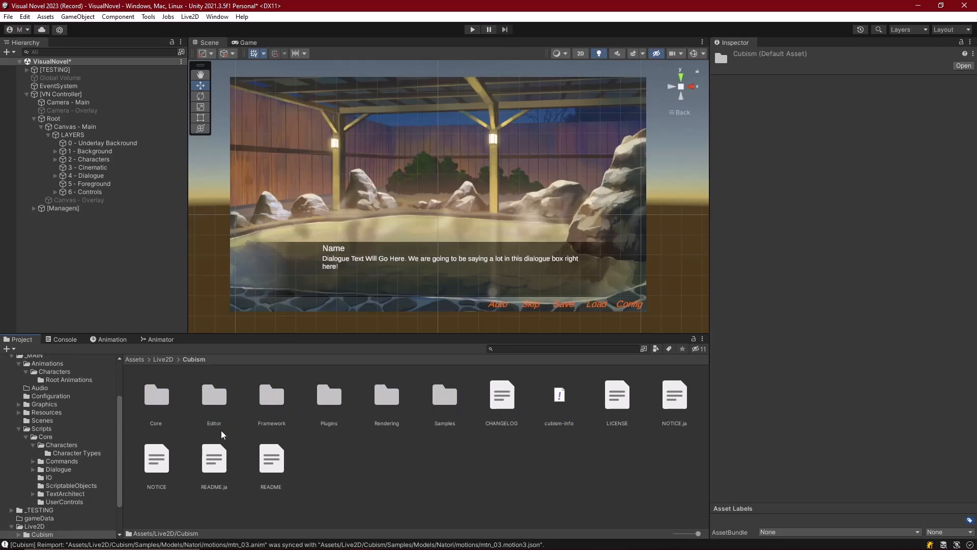
double_click(445, 397)
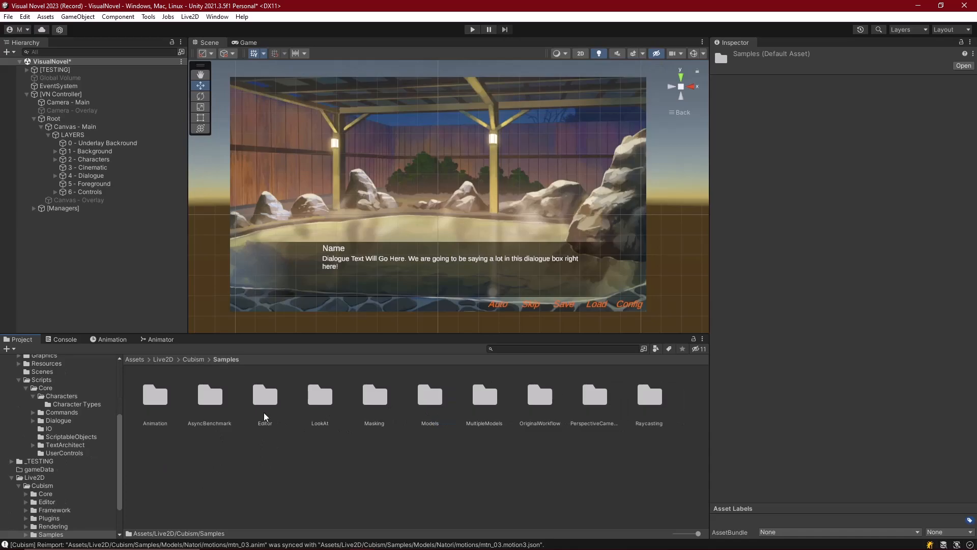
double_click(431, 397)
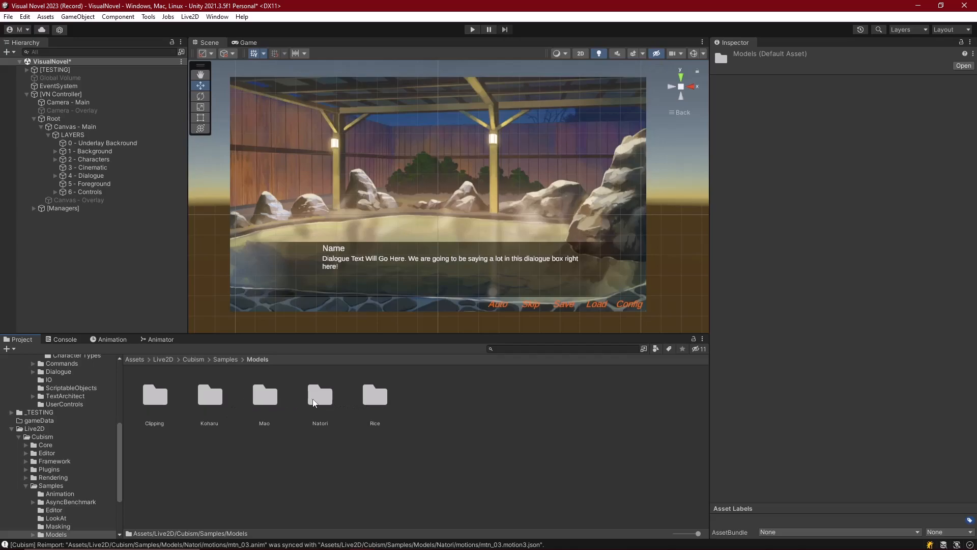
double_click(210, 397)
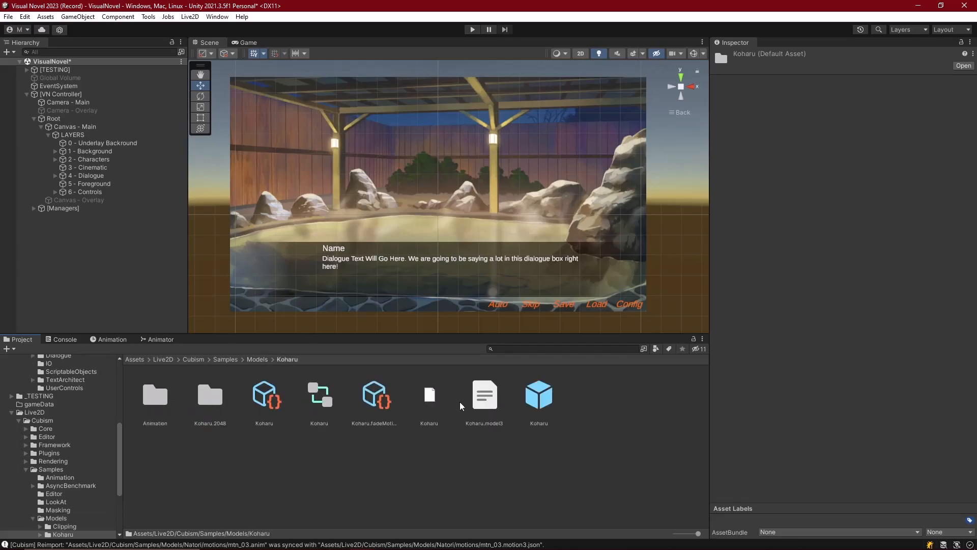
Review the Koharu prefab's Cubism components and add the prefab to the scene under the 2 - Characters layer.
click(533, 404)
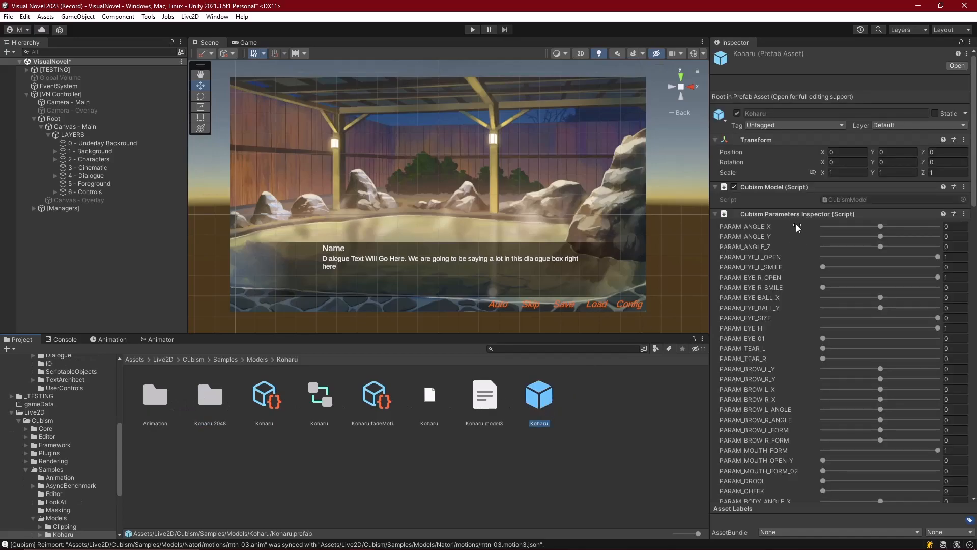
click(793, 211)
click(783, 224)
click(777, 235)
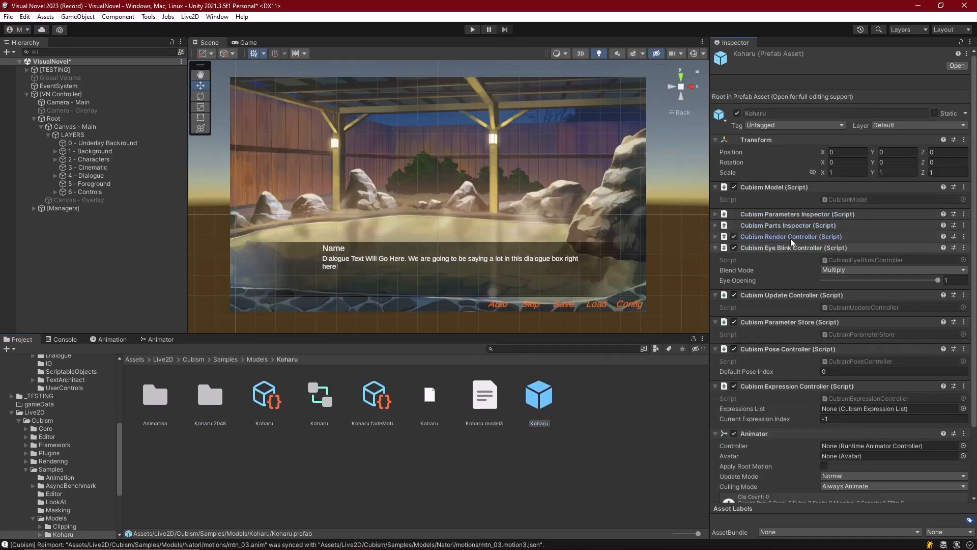
scroll(777, 326, down, 3)
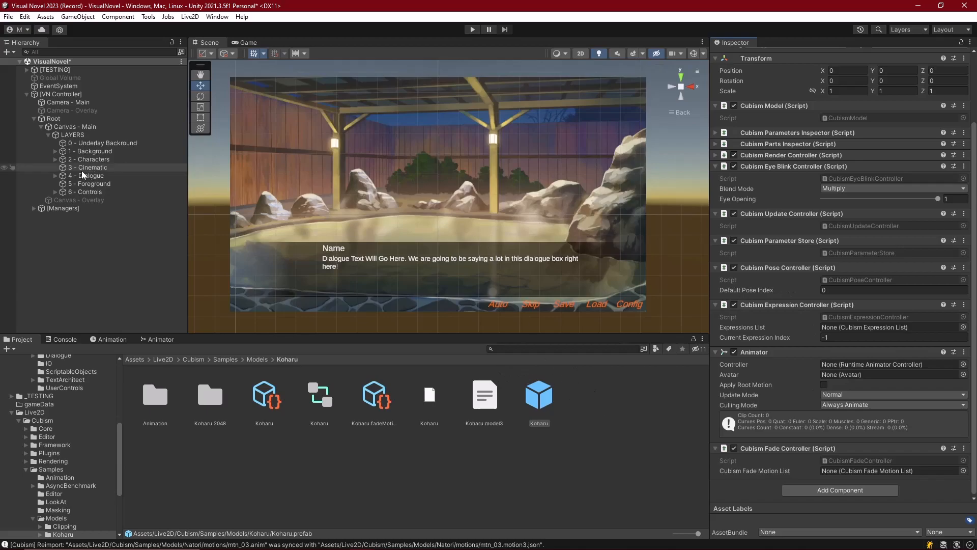
click(55, 159)
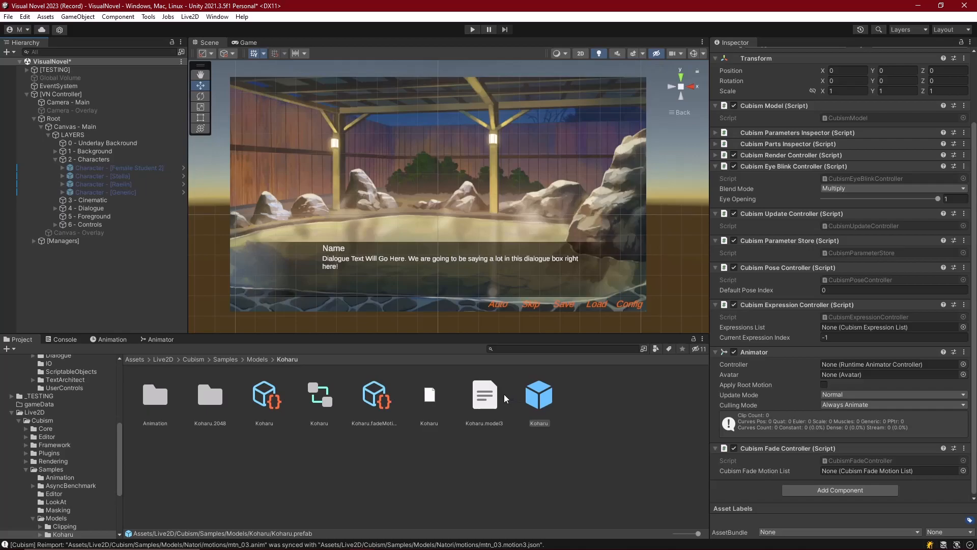
mouse_move(92, 161)
mouse_down()
mouse_move(441, 358)
mouse_move(544, 401)
mouse_move(96, 158)
mouse_up()
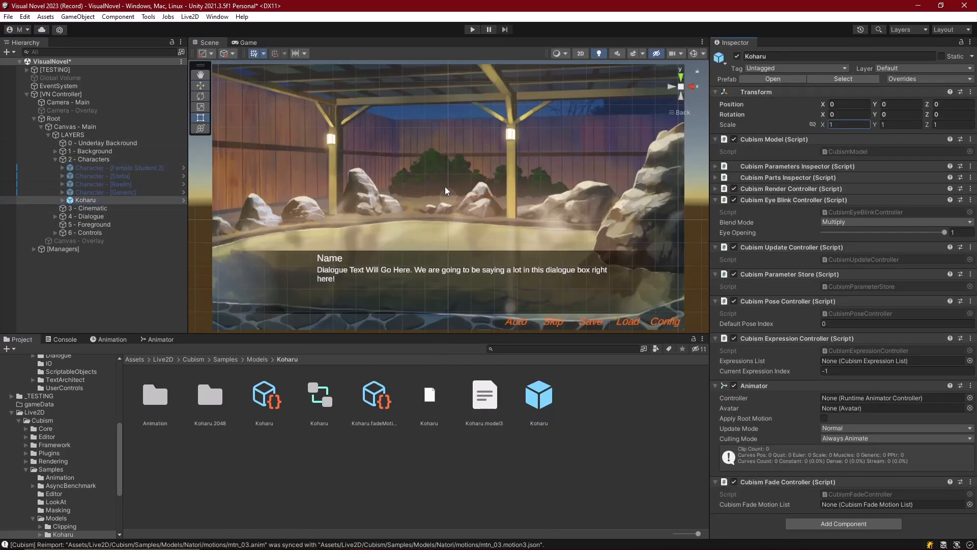
Run the scene and set Koharu's X and Y scale to 345 in play mode.
click(471, 30)
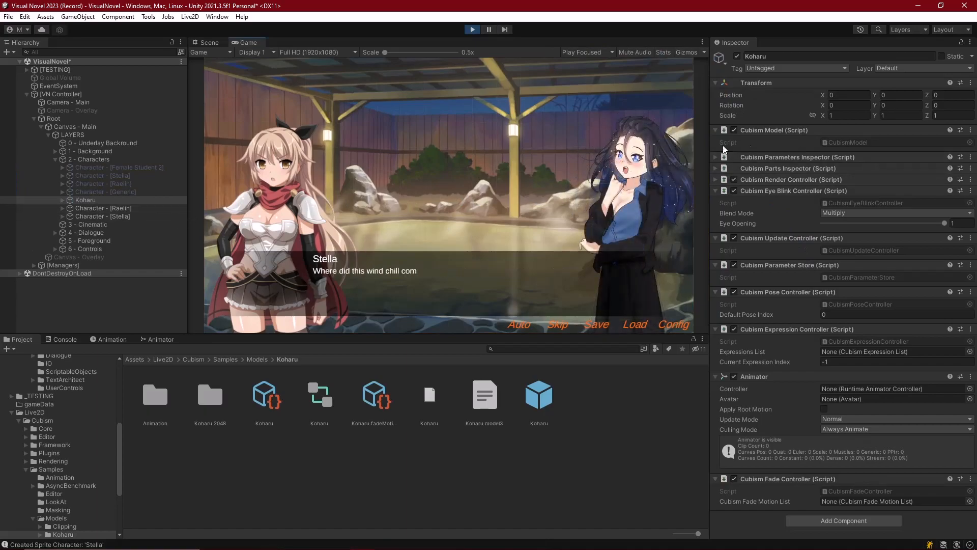
click(839, 115)
text(345)
click(888, 115)
text(345)
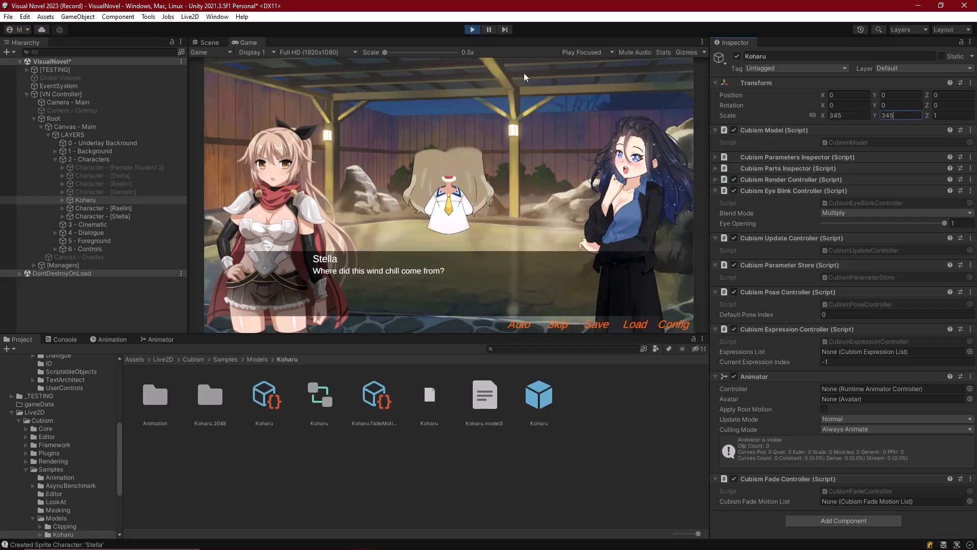
Stop play mode and set Koharu's X and Y scale to 345 in the edited scene.
click(472, 29)
click(845, 123)
text(345)
click(888, 124)
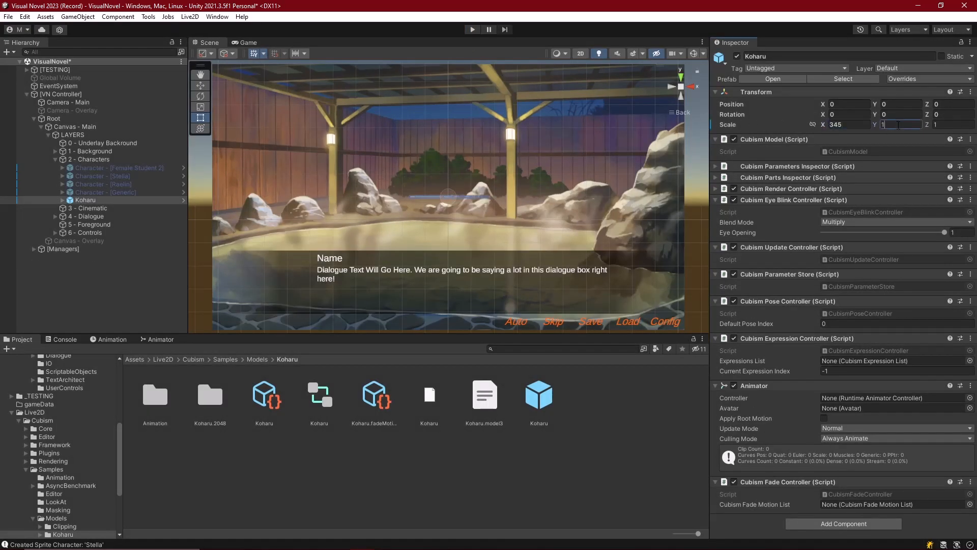
text(345)
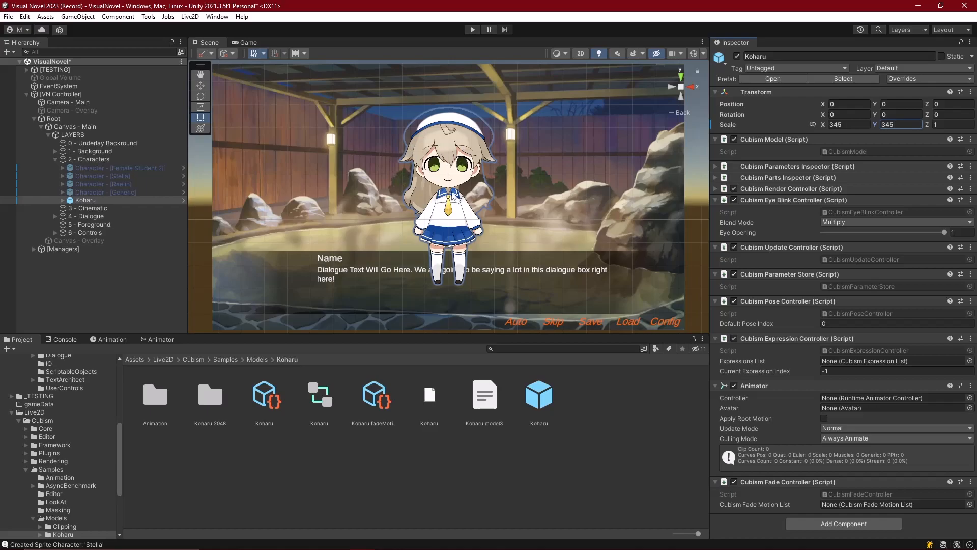
key(Return)
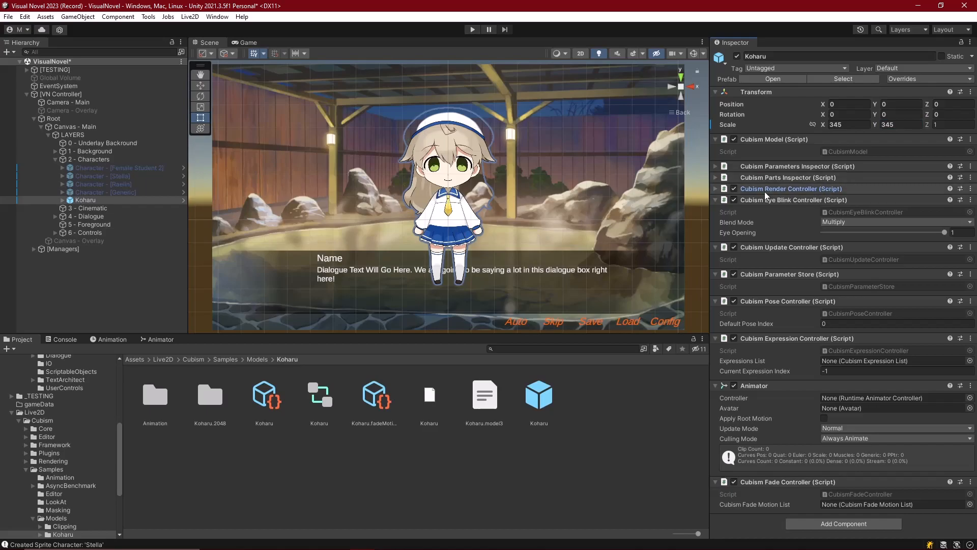
Set Koharu's Cubism Render Controller Order In Layer to 1 and lower the model to a Y position of -115.1.
click(793, 189)
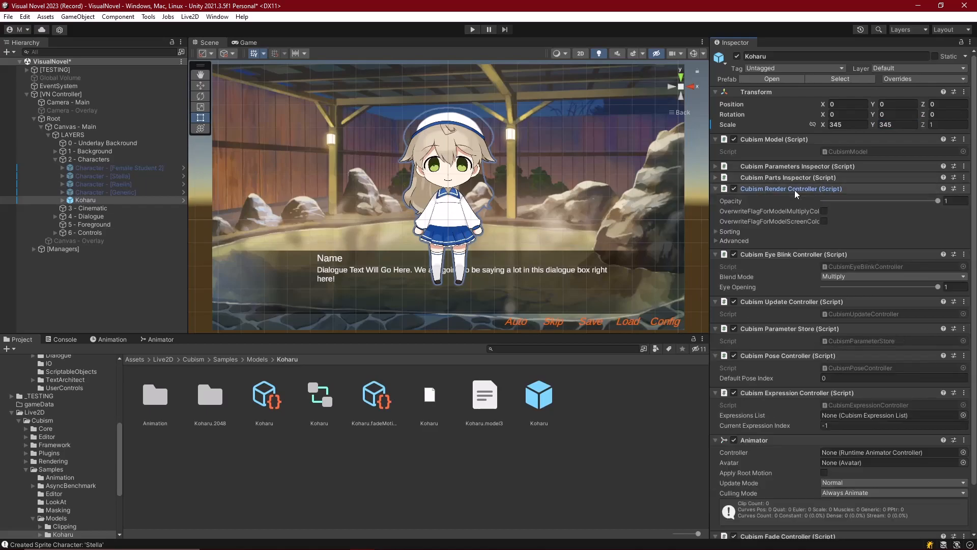
click(717, 232)
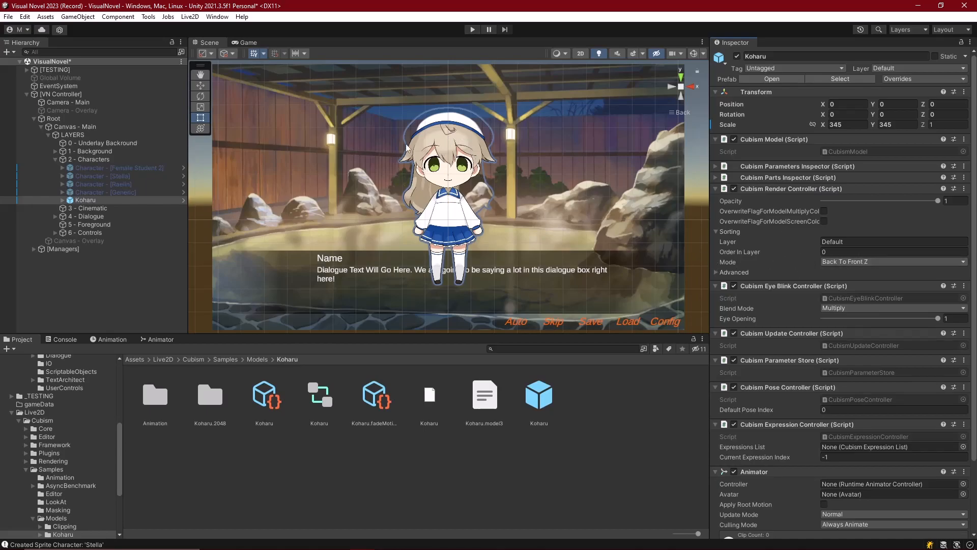
click(837, 253)
text(1)
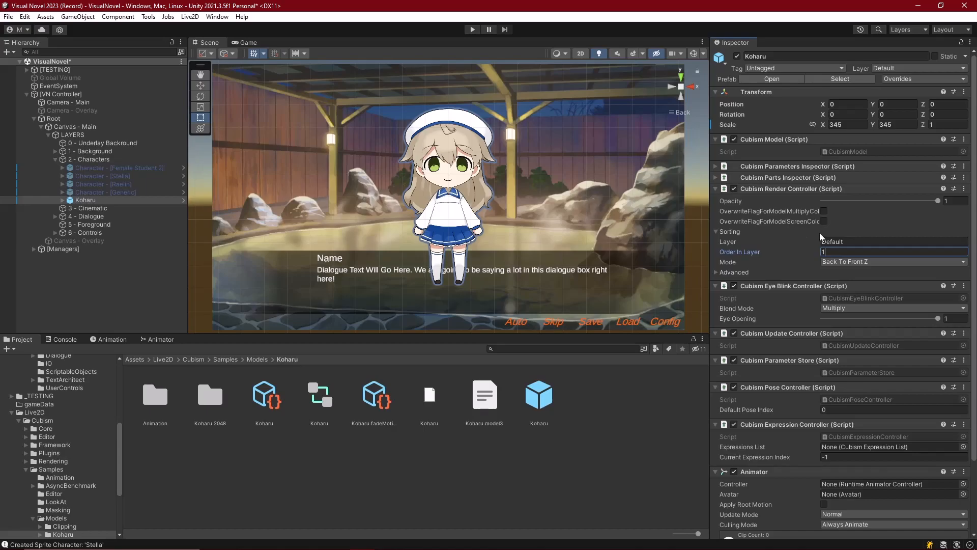
click(873, 105)
drag(872, 105, 239, 265)
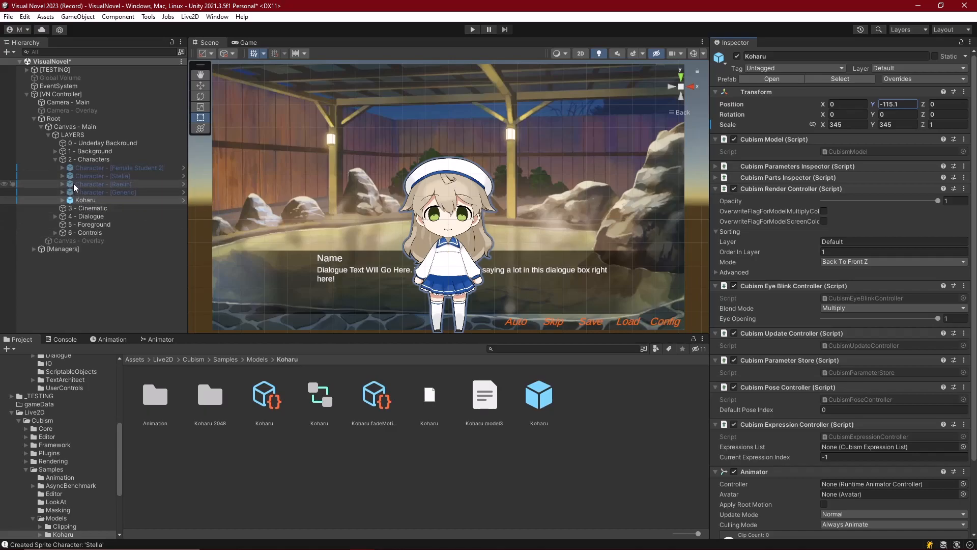
Add a Canvas component to the 4 - Dialogue layer, enable Override Sorting and adjust its Order in Layer.
click(80, 208)
click(85, 216)
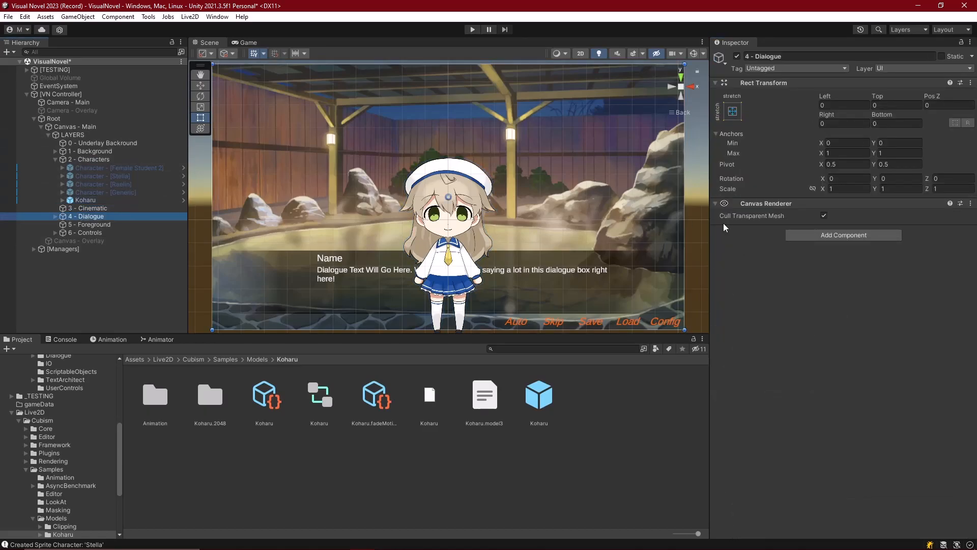
click(811, 234)
text(canv)
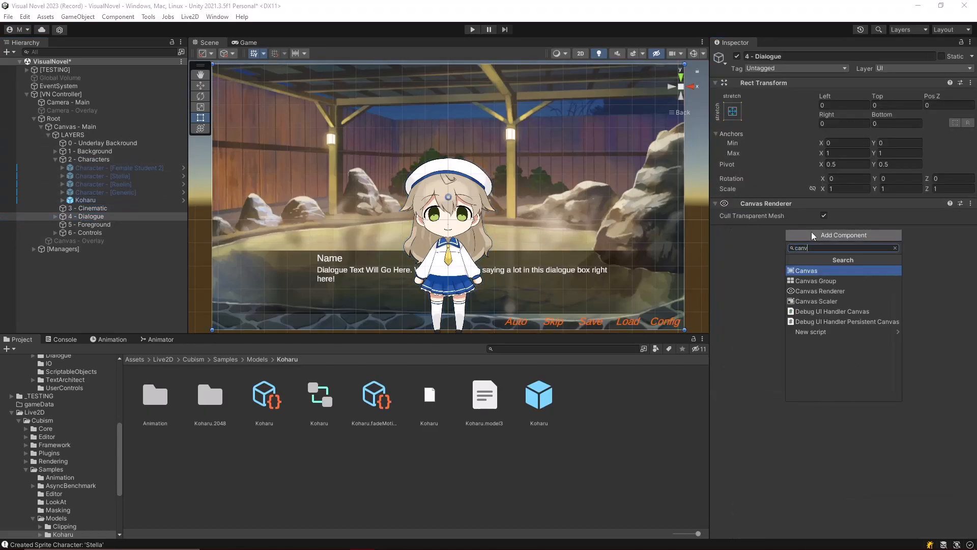
key(Return)
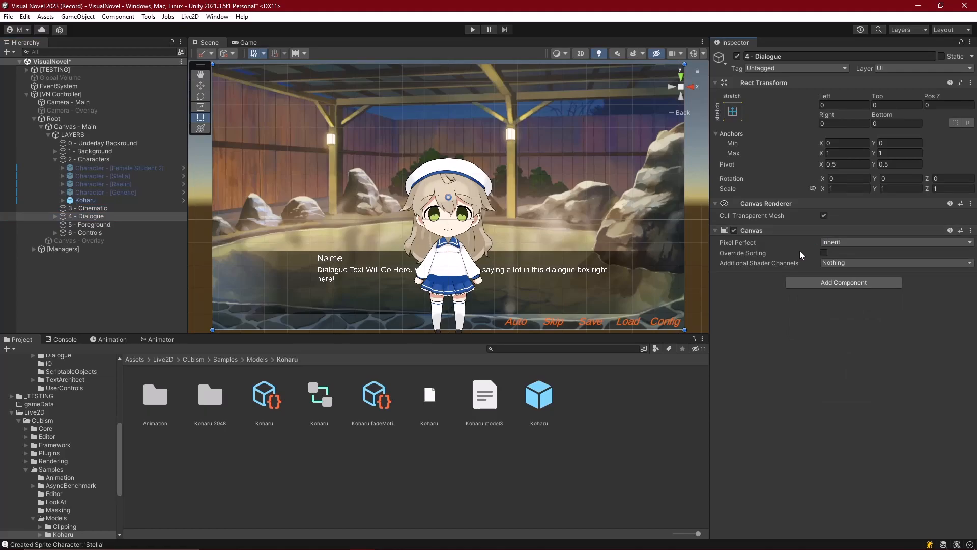
click(824, 253)
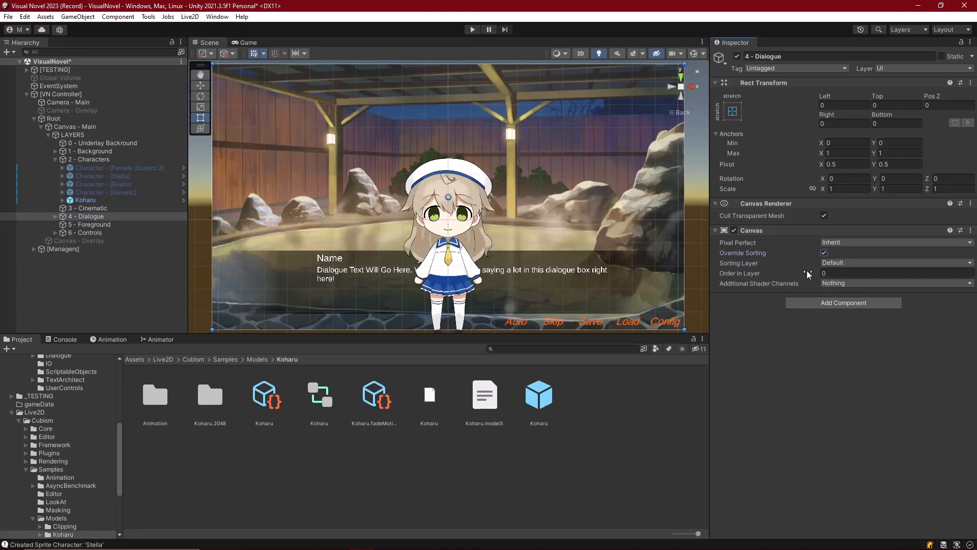
drag(790, 273, 803, 277)
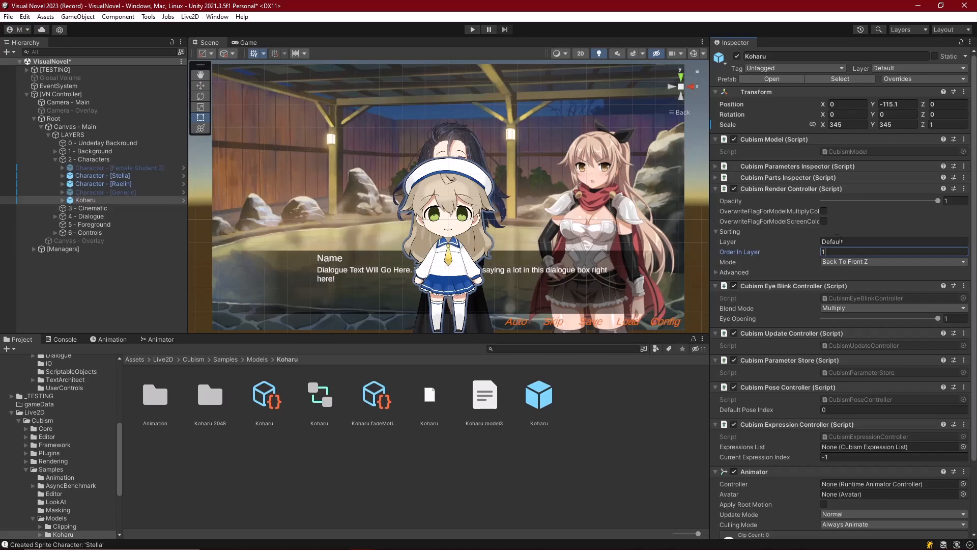
Try Koharu's Order In Layer at 0 against the other character sprites and return it to 1.
text(0)
key(BackSpace)
key(BackSpace)
text(0)
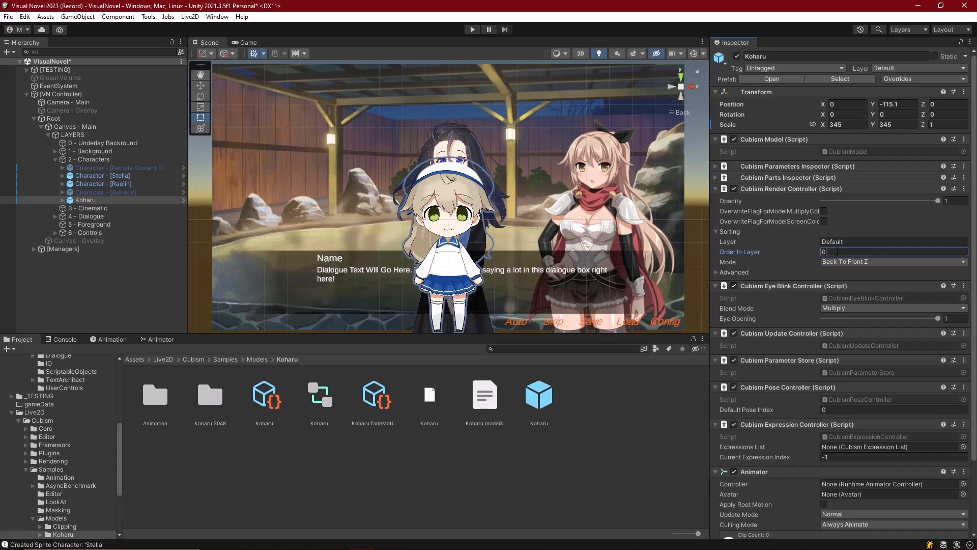
text(1)
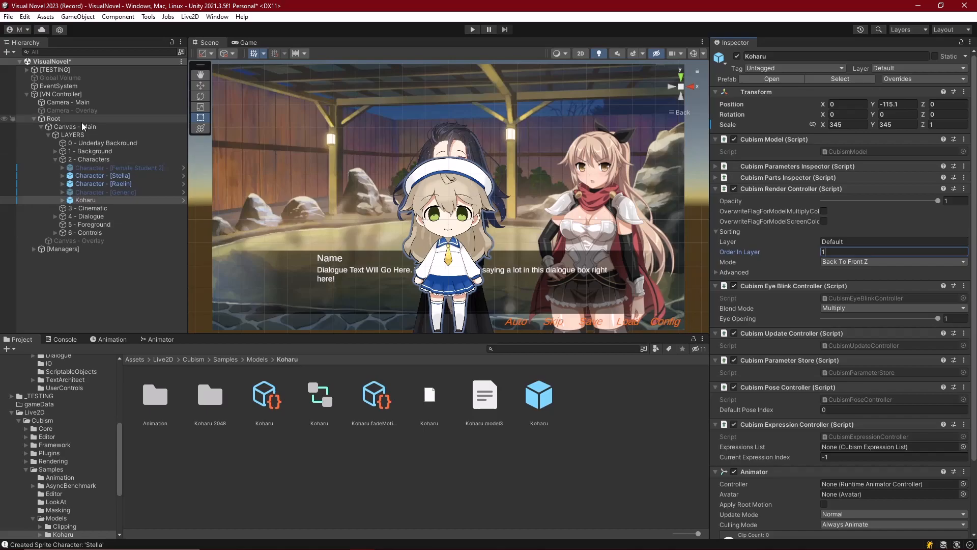
Create an empty object named Render Groups under [VN Controller] and place it inside Root above Canvas - Main.
click(59, 95)
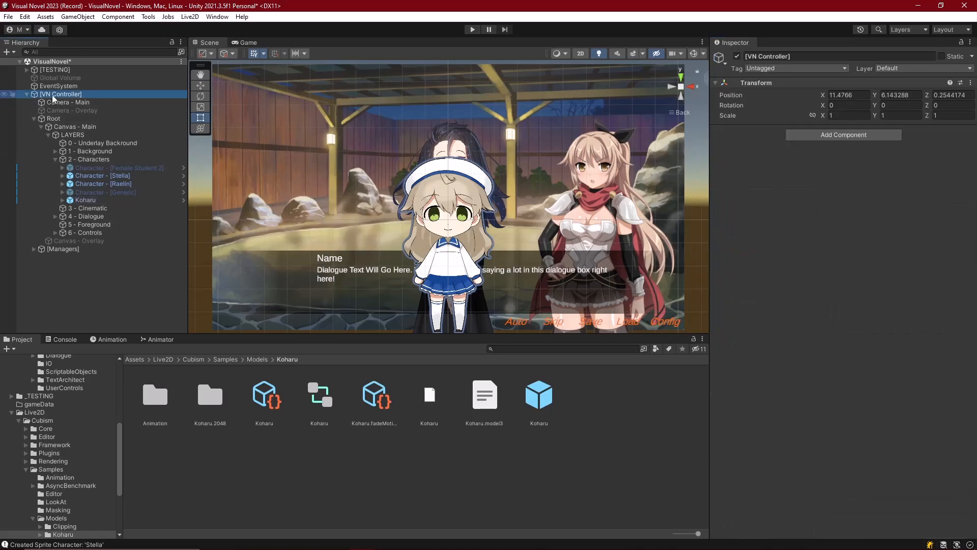
right_click(54, 95)
click(87, 217)
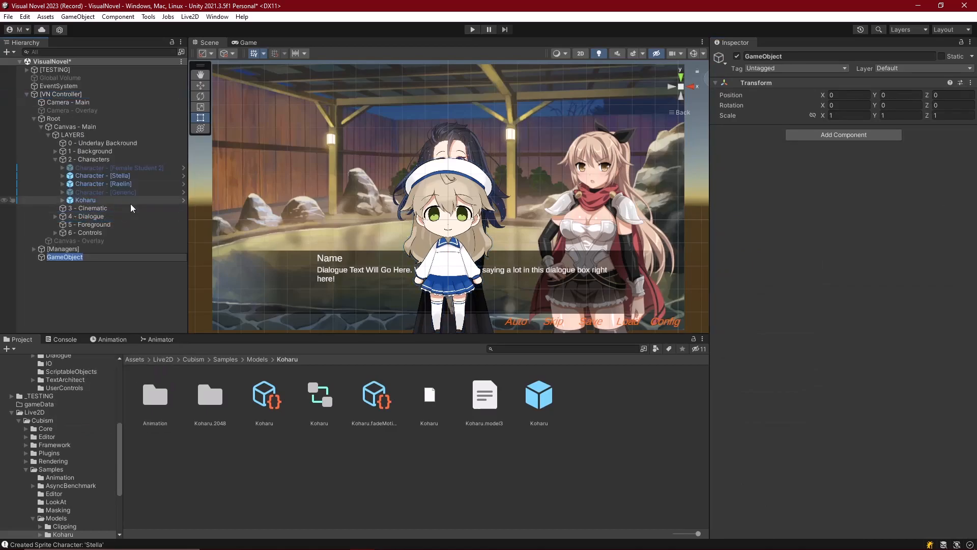
text(Render Groups)
key(Return)
drag(69, 257, 63, 127)
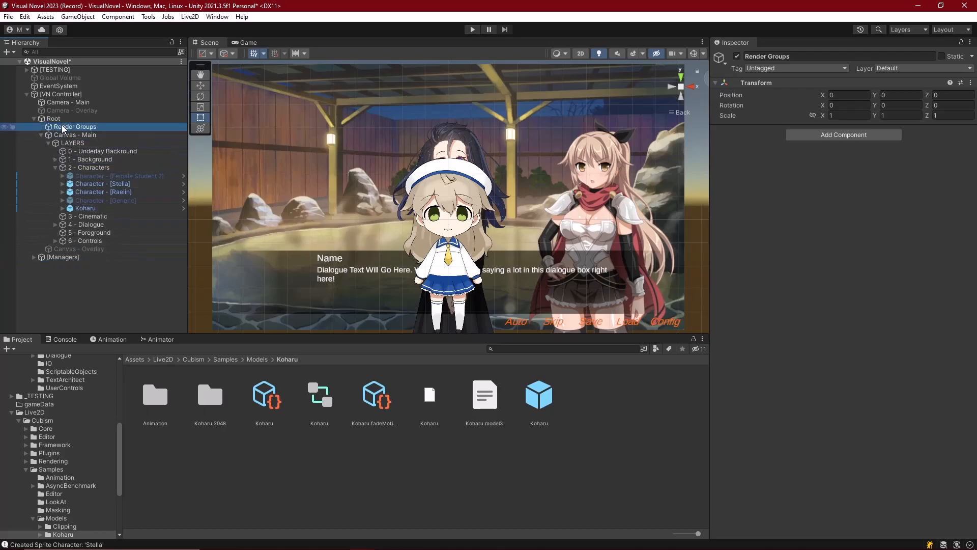
Create an empty Main child in Render Groups, directly under [VN Controller], and move Camera - Main and Root into Main.
right_click(63, 126)
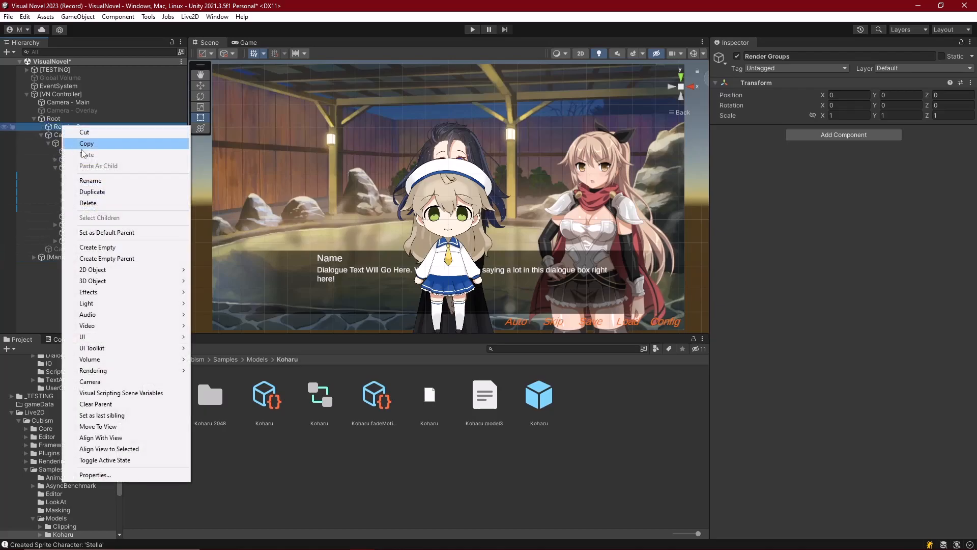
click(98, 247)
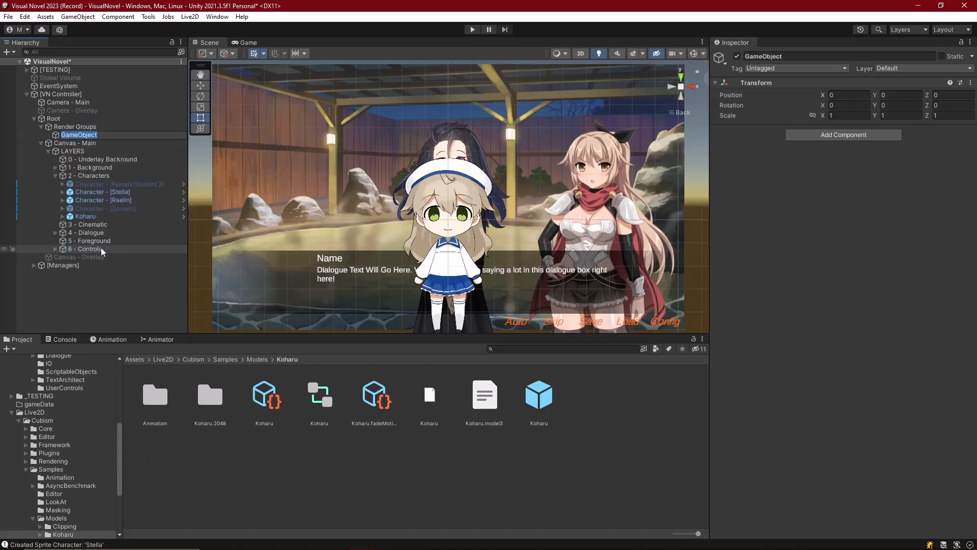
text(Main)
key(Return)
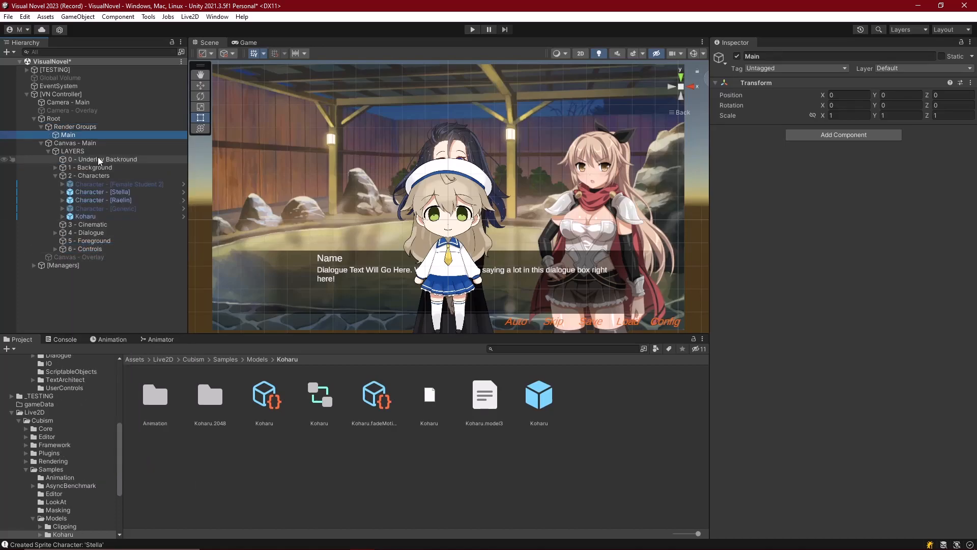
mouse_move(64, 134)
mouse_down()
mouse_move(53, 89)
mouse_move(78, 117)
mouse_move(75, 134)
mouse_move(60, 97)
mouse_move(53, 134)
mouse_move(65, 121)
mouse_up()
click(68, 128)
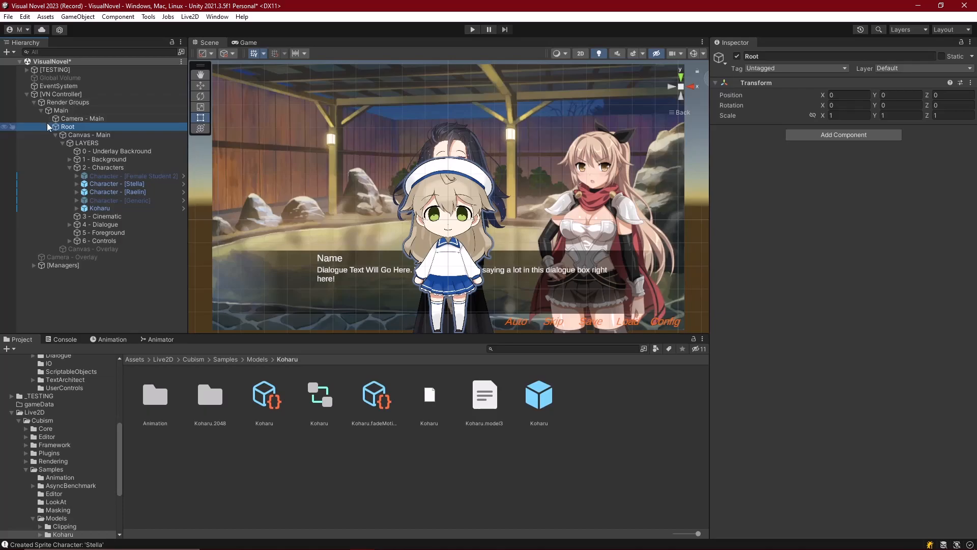
Collapse the Main group and create an empty object named Live2D beside it in Render Groups.
click(60, 102)
click(40, 110)
right_click(60, 104)
click(96, 224)
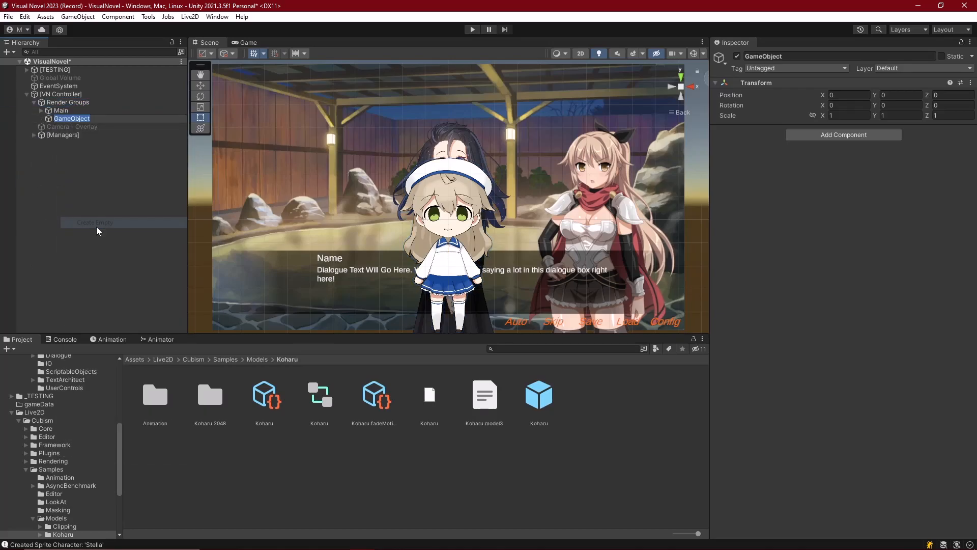
text(Live2D)
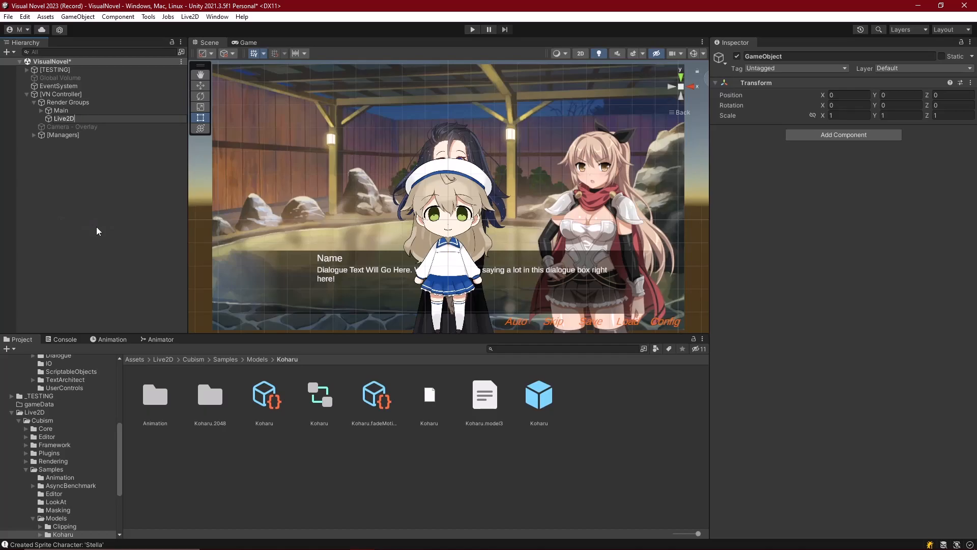
key(Return)
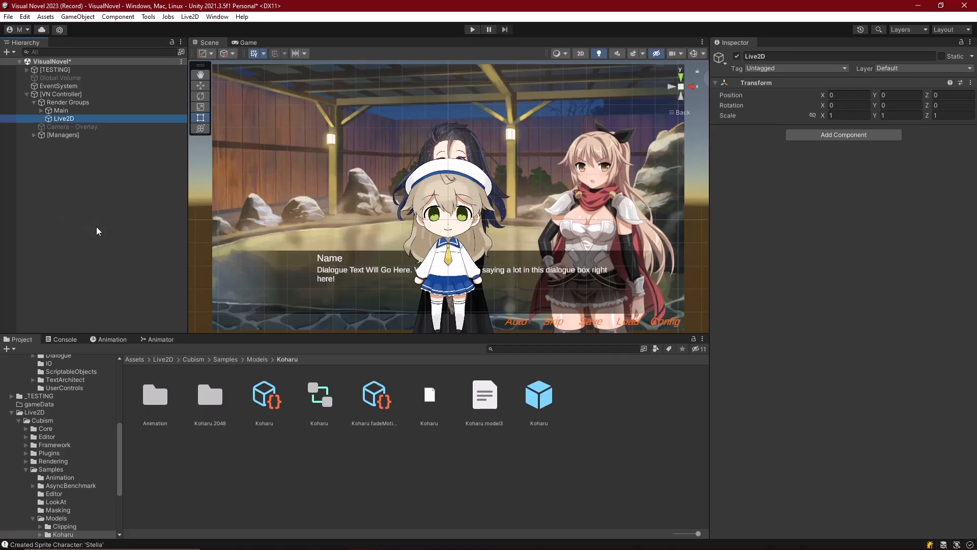
Add a camera to the Live2D group and name it Camera - Live2D.
right_click(65, 119)
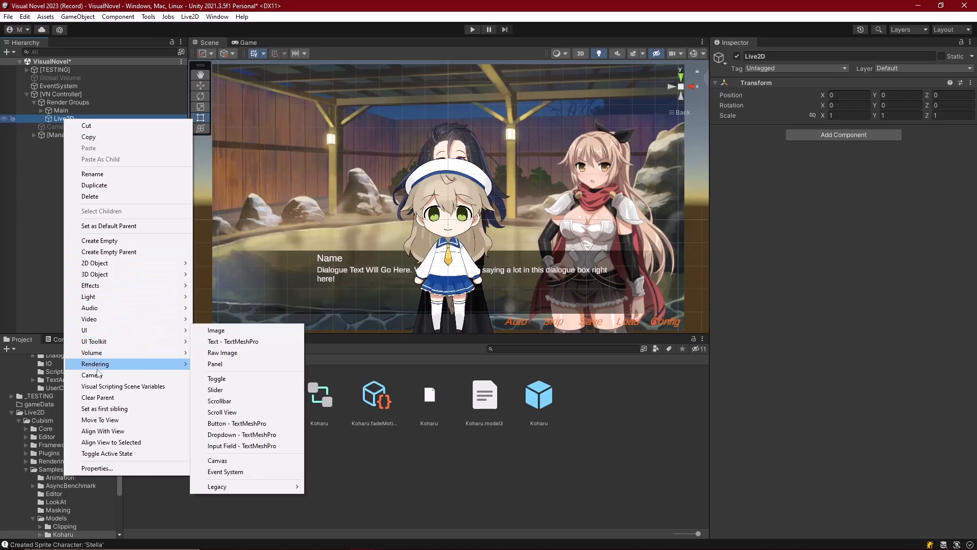
click(97, 375)
text(- Live2D)
key(Return)
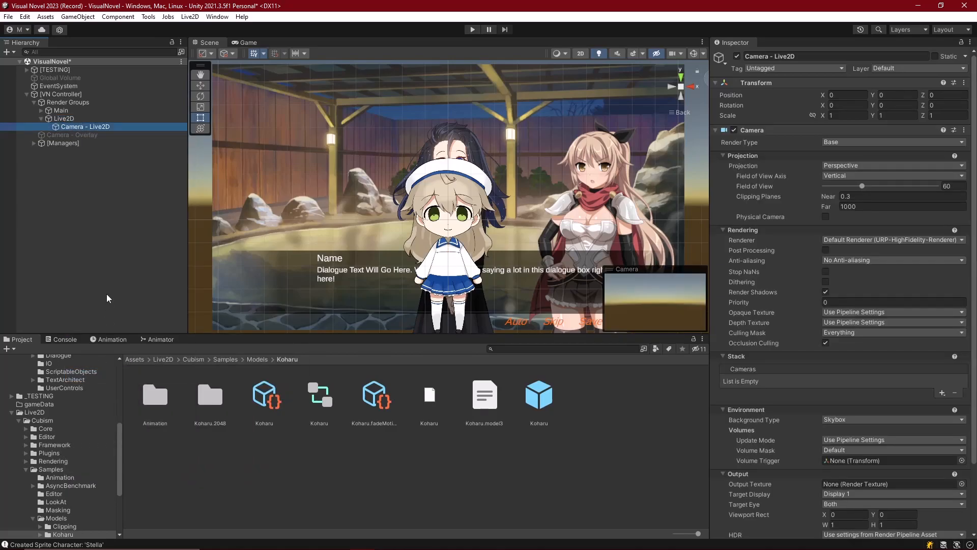
Add a UI canvas to the Live2D group and name it Canvas - Live2D.
right_click(63, 117)
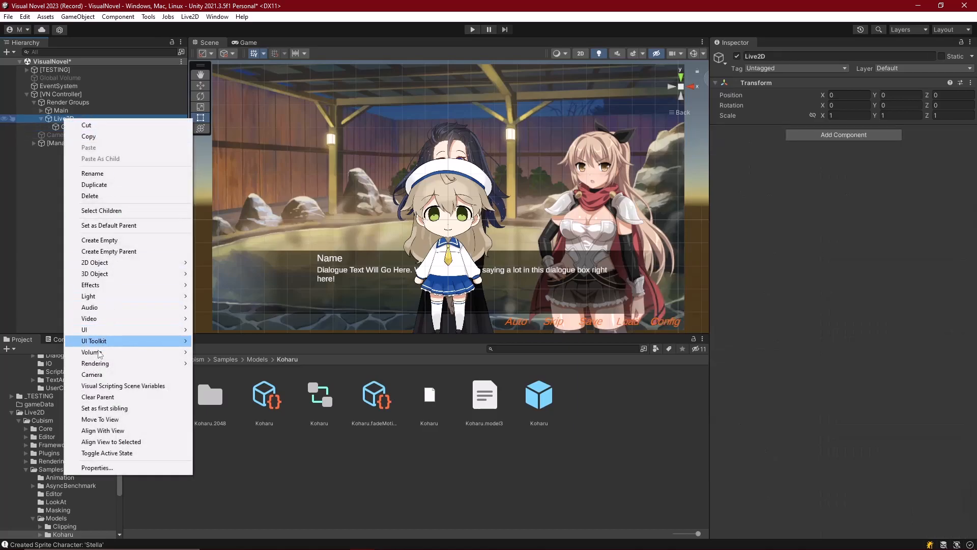
mouse_move(101, 333)
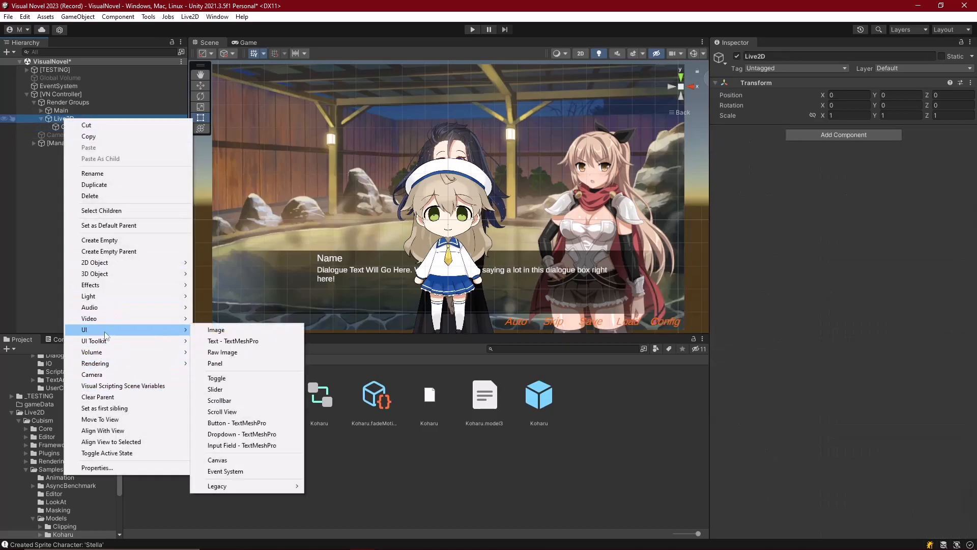
click(217, 460)
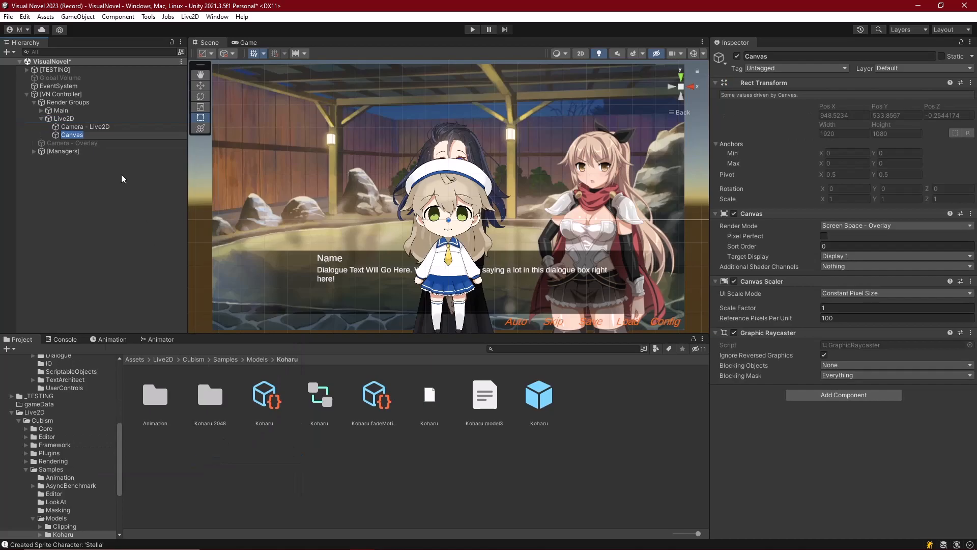
key(End)
text(- Live2D)
key(Return)
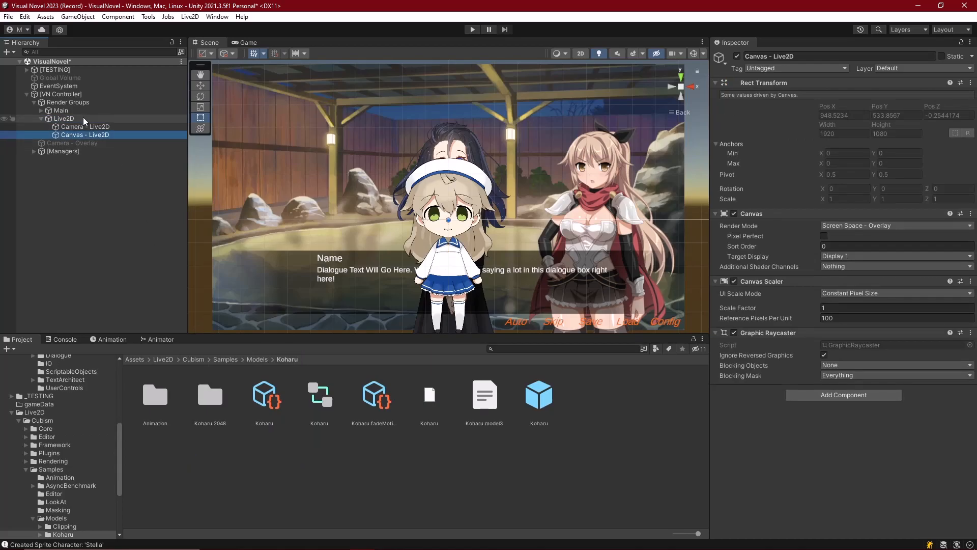
Examine the Culling Mask options of Camera - Live2D and the project's Tags & Layers list.
click(81, 127)
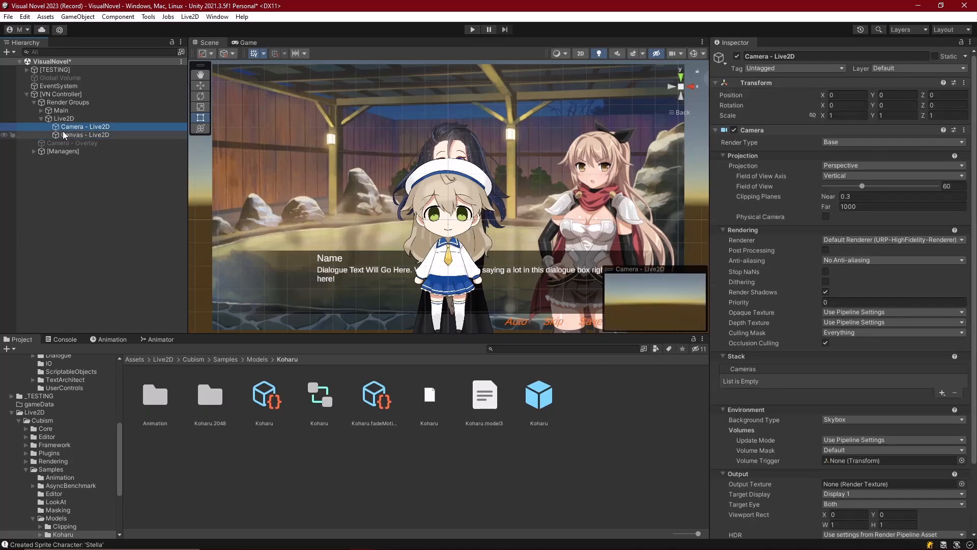
click(41, 111)
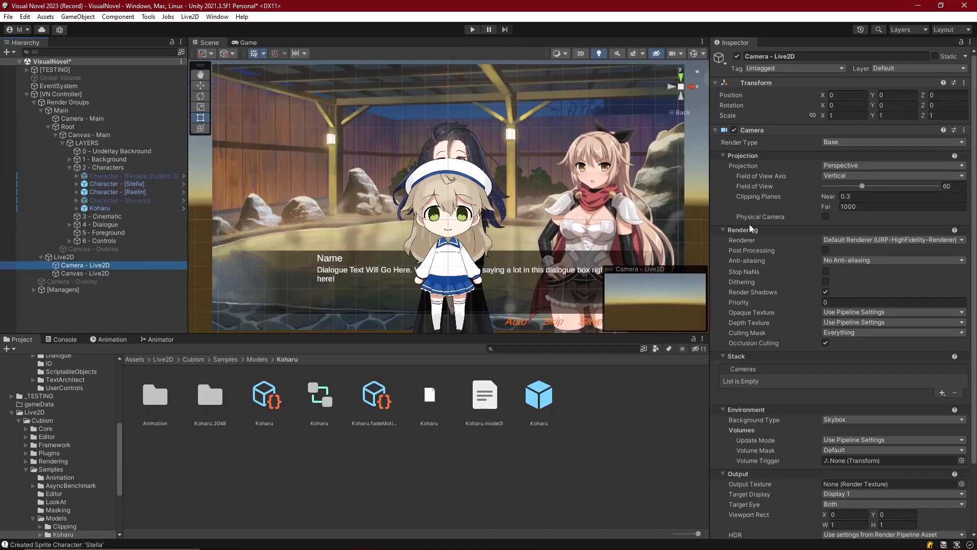
click(847, 333)
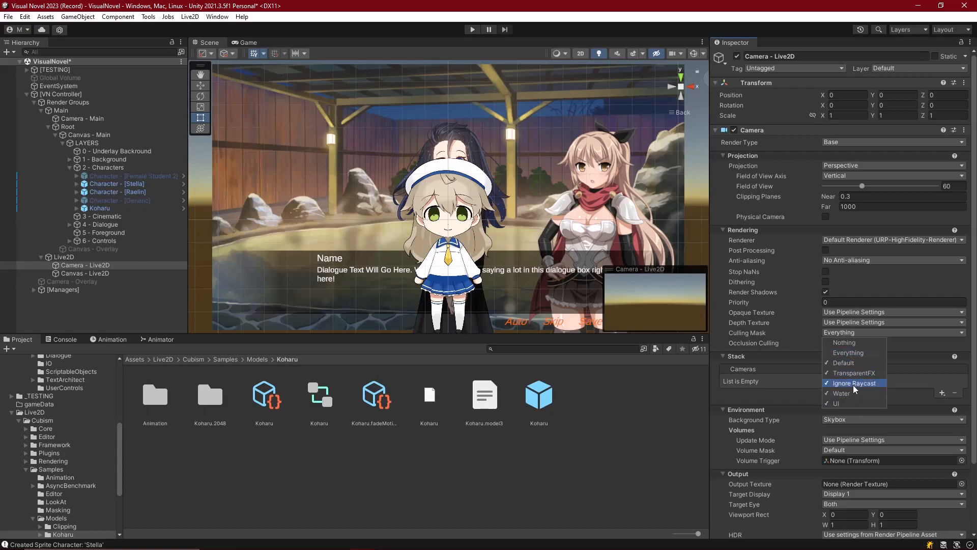
click(893, 69)
click(891, 140)
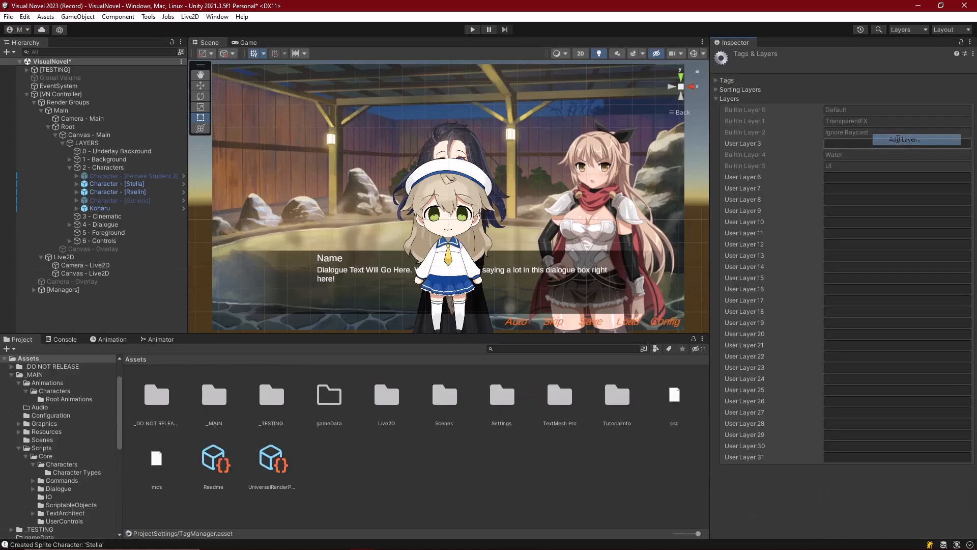
click(855, 456)
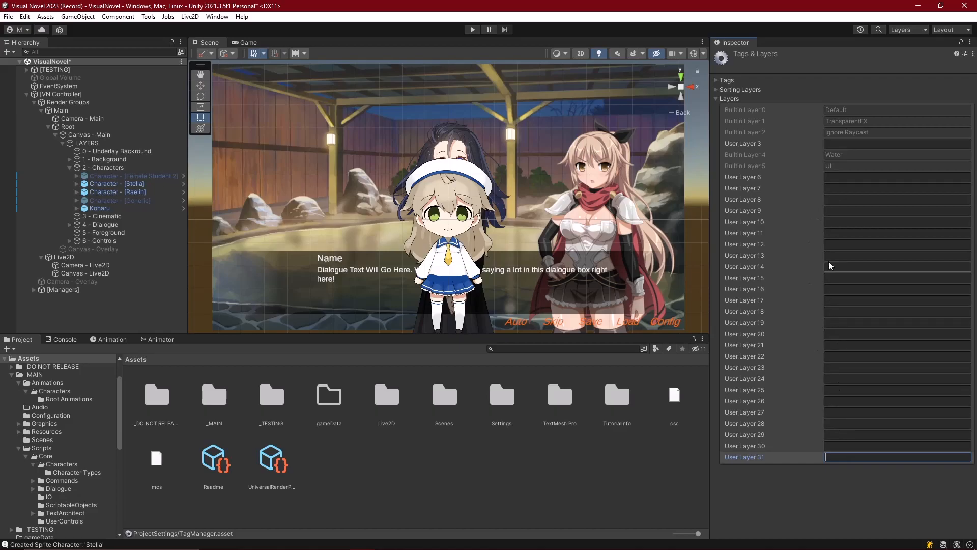
Add a project layer named UI - Live2D as User Layer 6.
click(62, 257)
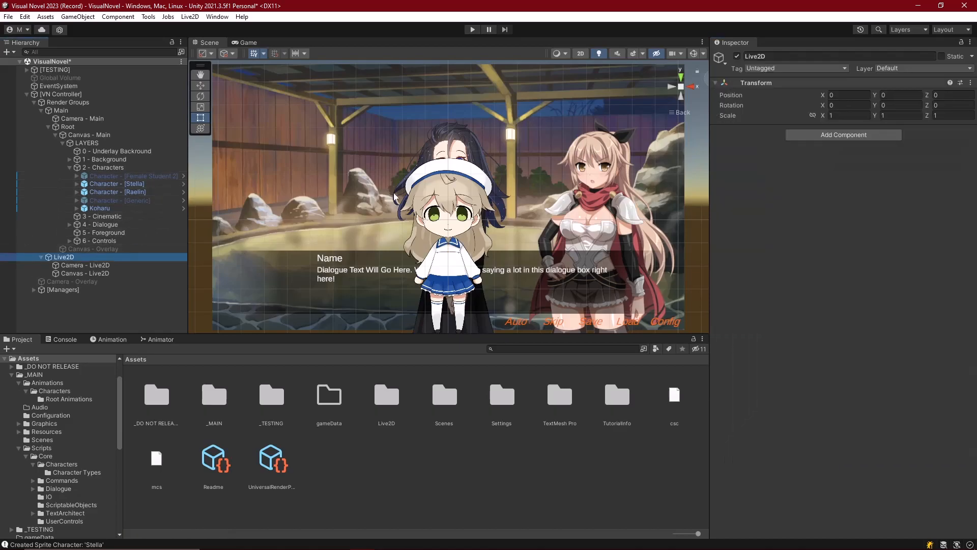
click(898, 69)
click(894, 140)
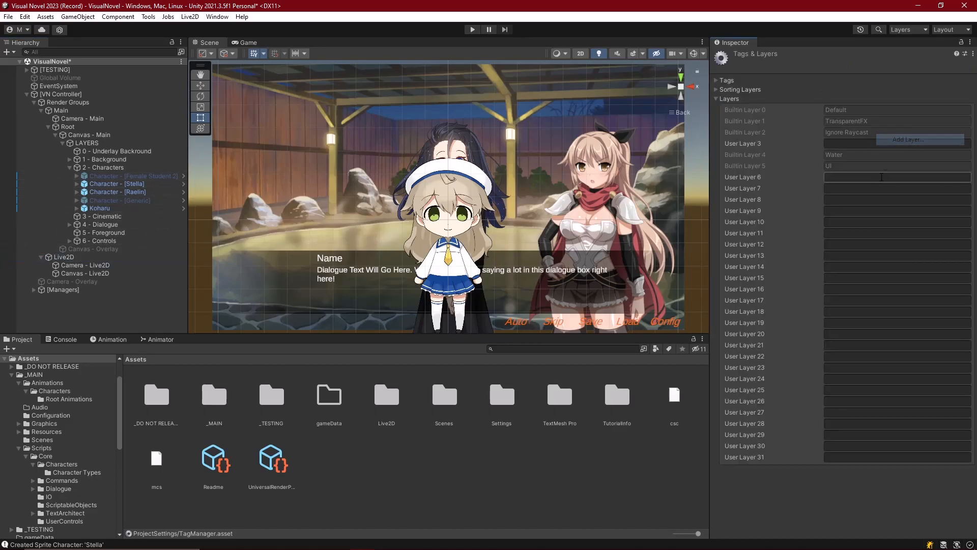
click(856, 177)
text(UI - Live2D)
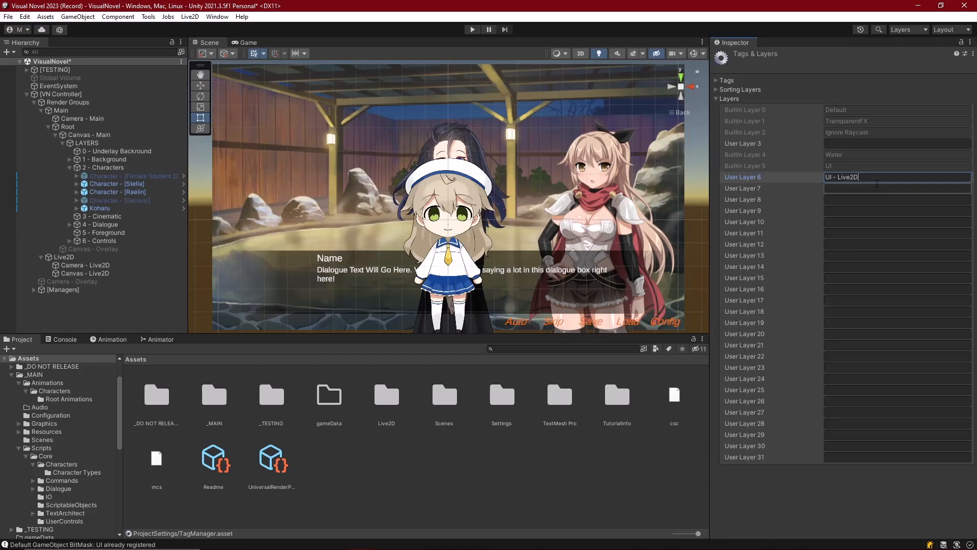
Restrict the Culling Mask of Camera - Live2D to only the UI - Live2D layer.
key(Return)
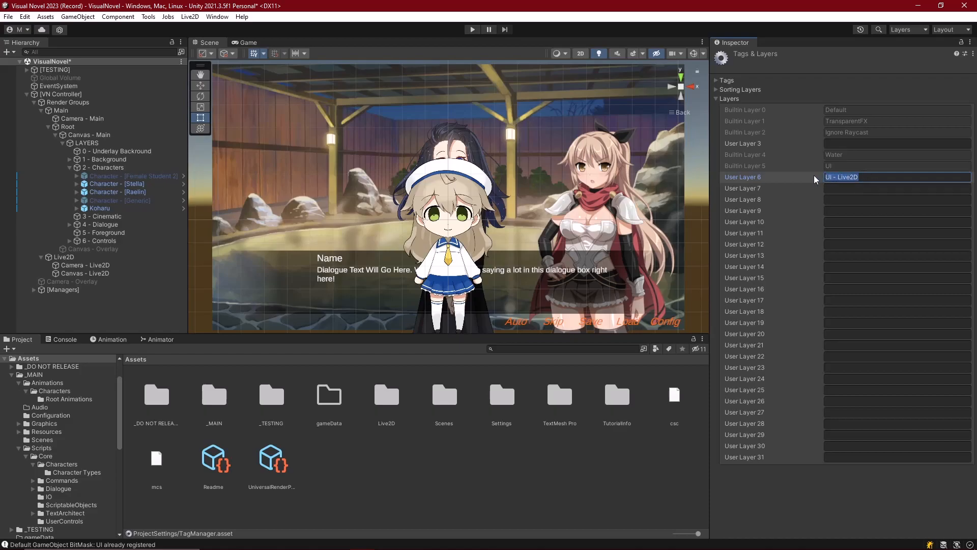
click(82, 269)
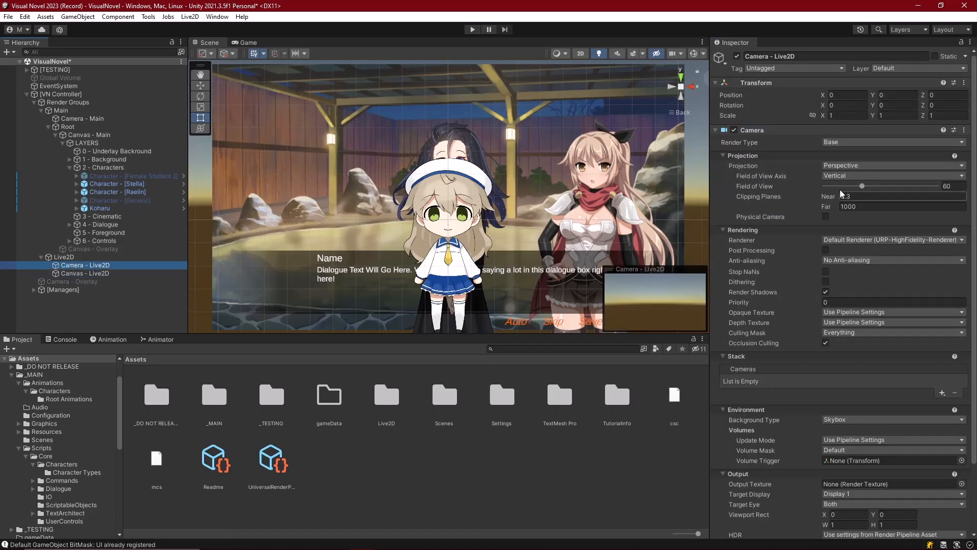
click(833, 335)
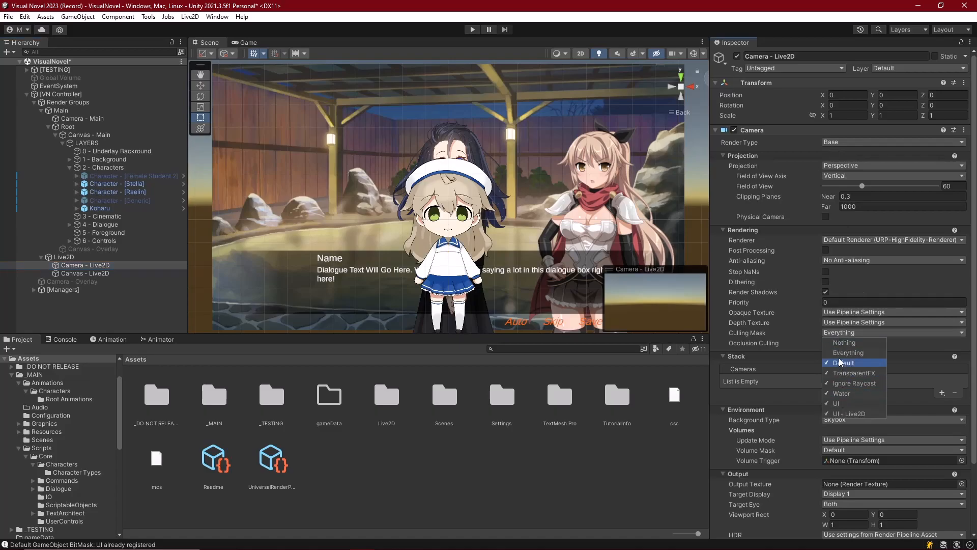
click(842, 343)
click(845, 413)
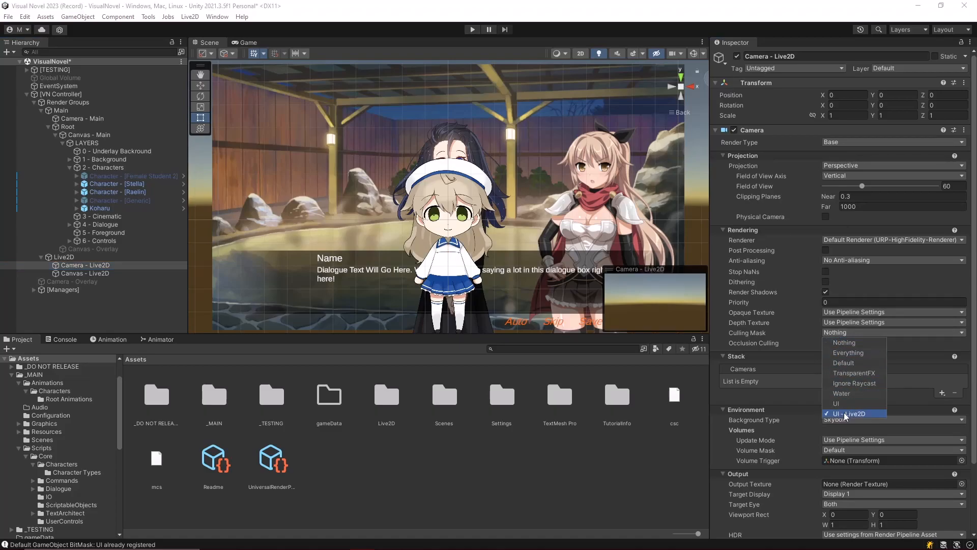
Assign Canvas - Live2D to the UI - Live2D layer.
click(85, 274)
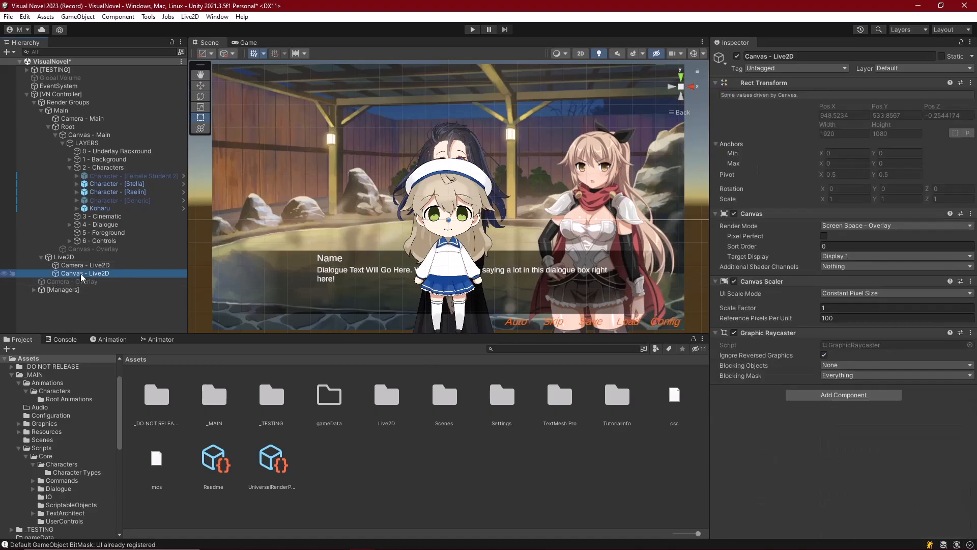
click(904, 68)
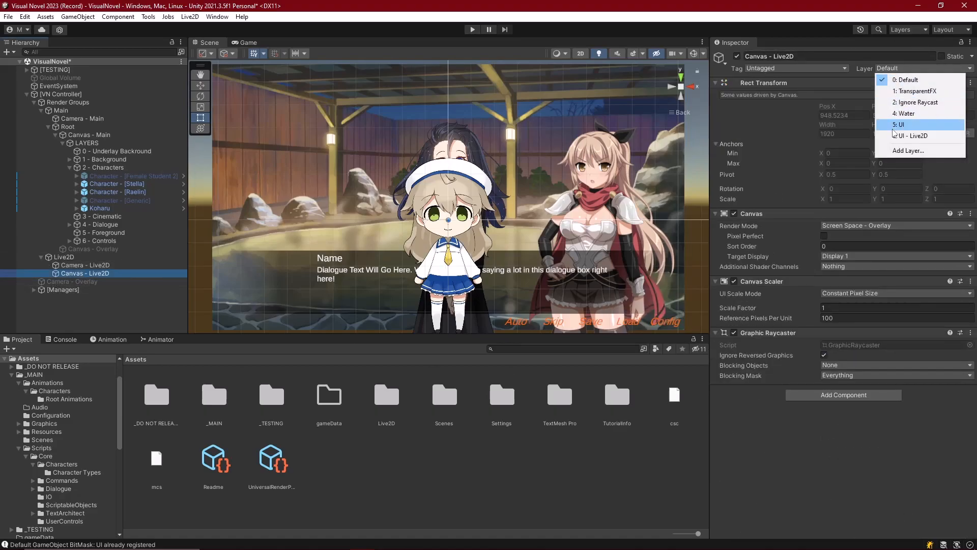
click(910, 136)
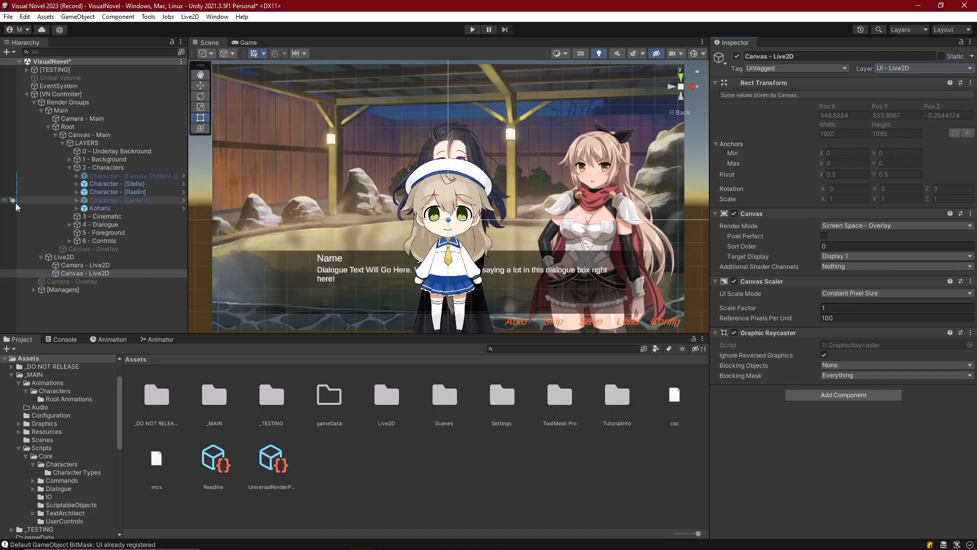
Exclude the UI - Live2D layer from the Culling Mask of Camera - Main.
click(84, 120)
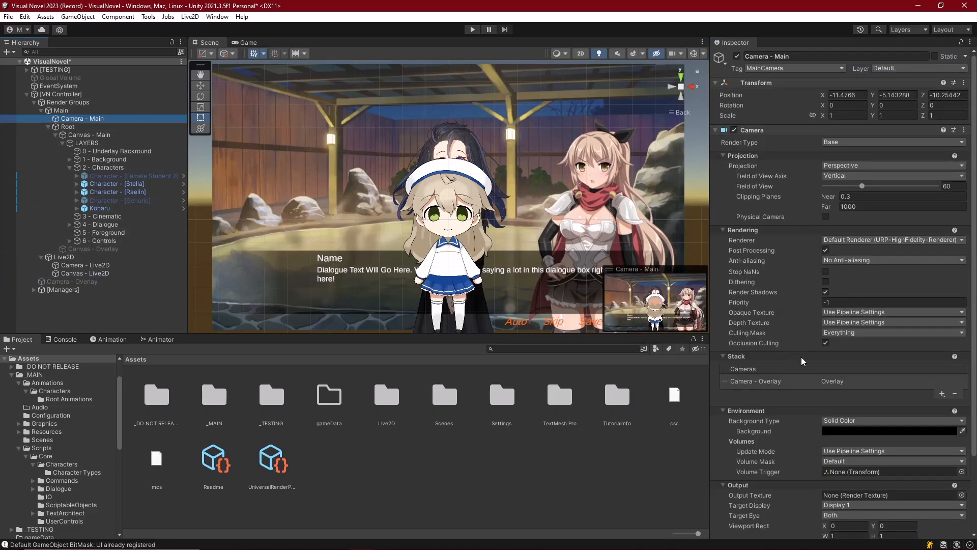
click(825, 334)
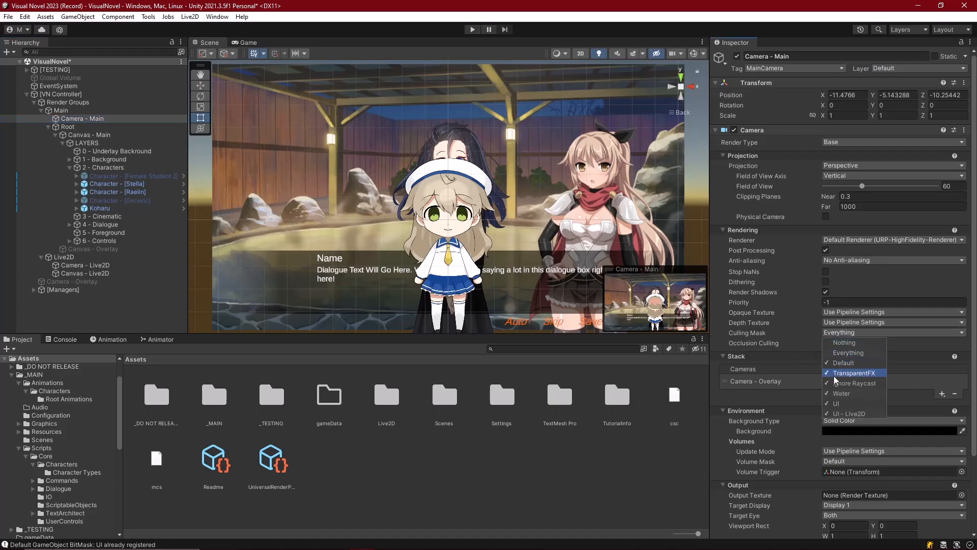
click(843, 413)
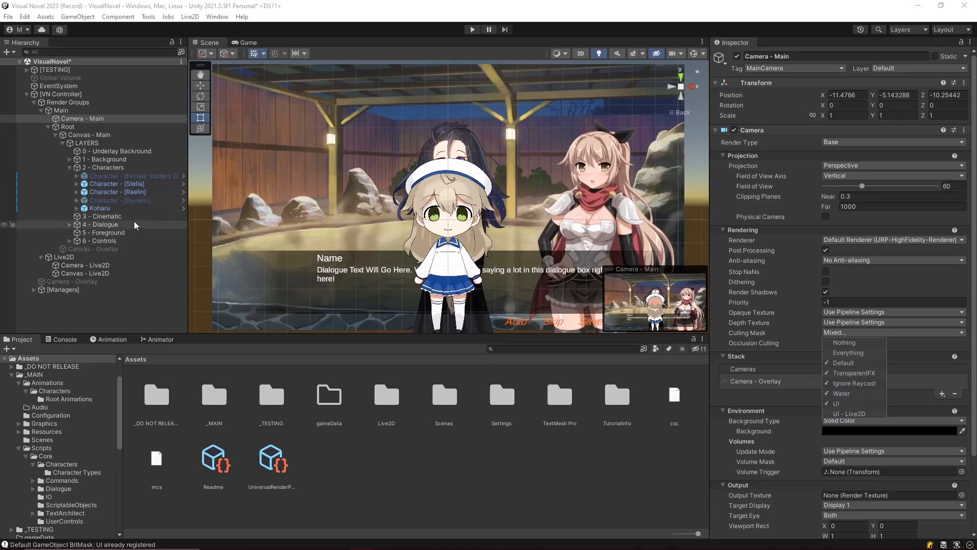
click(95, 209)
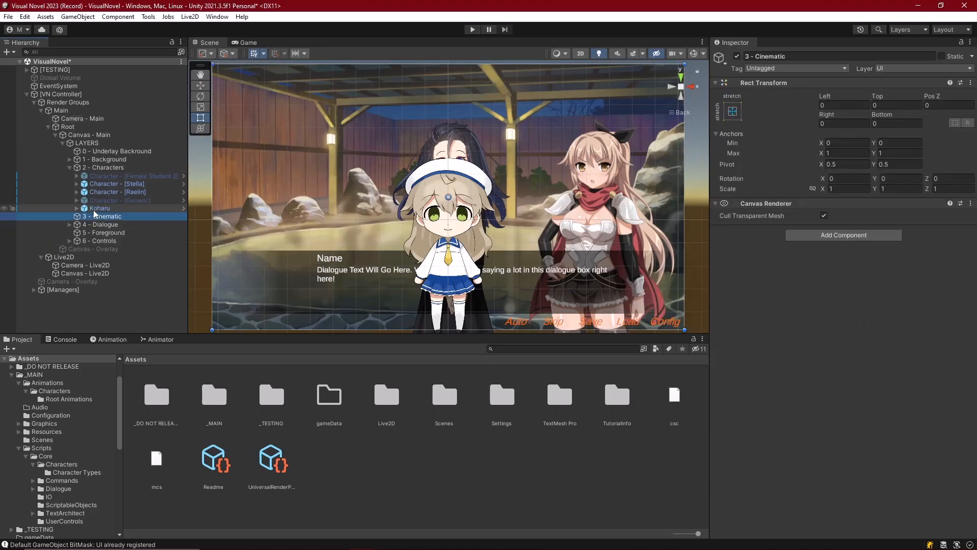
Add a UI panel to Canvas - Live2D and name it Characters.
right_click(77, 273)
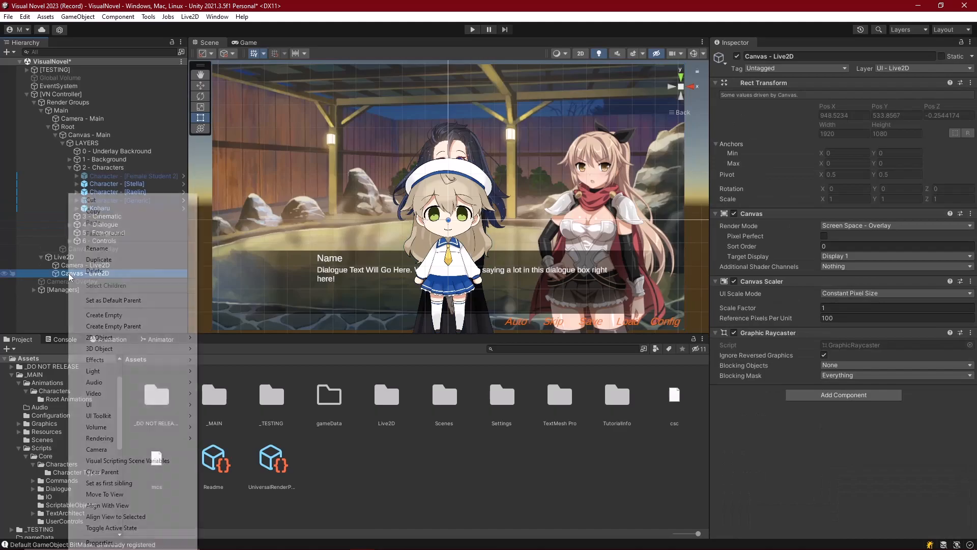
mouse_move(93, 406)
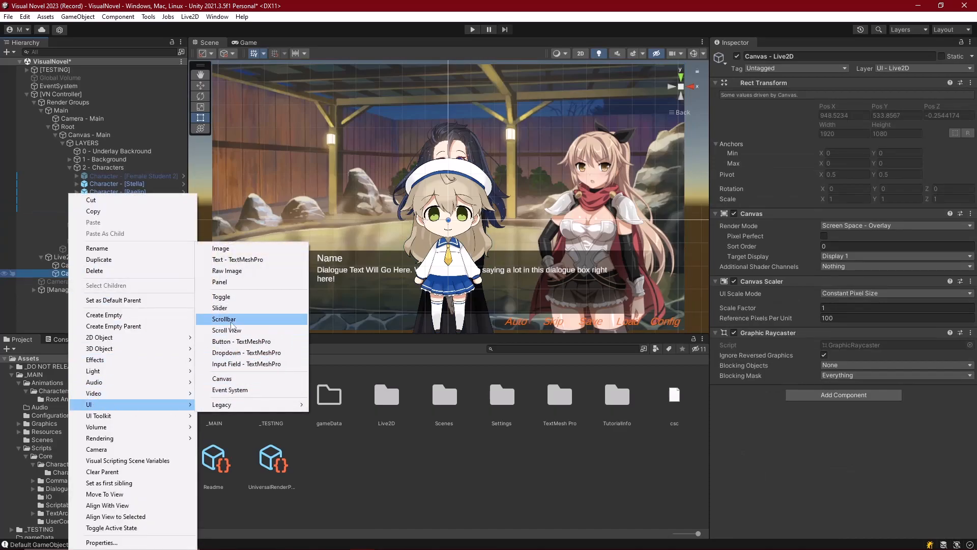
click(221, 282)
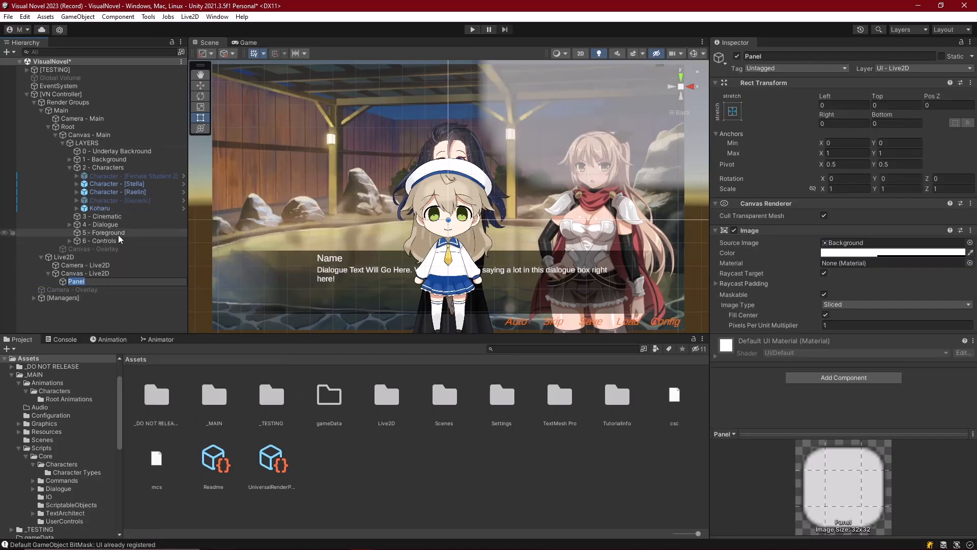
click(775, 56)
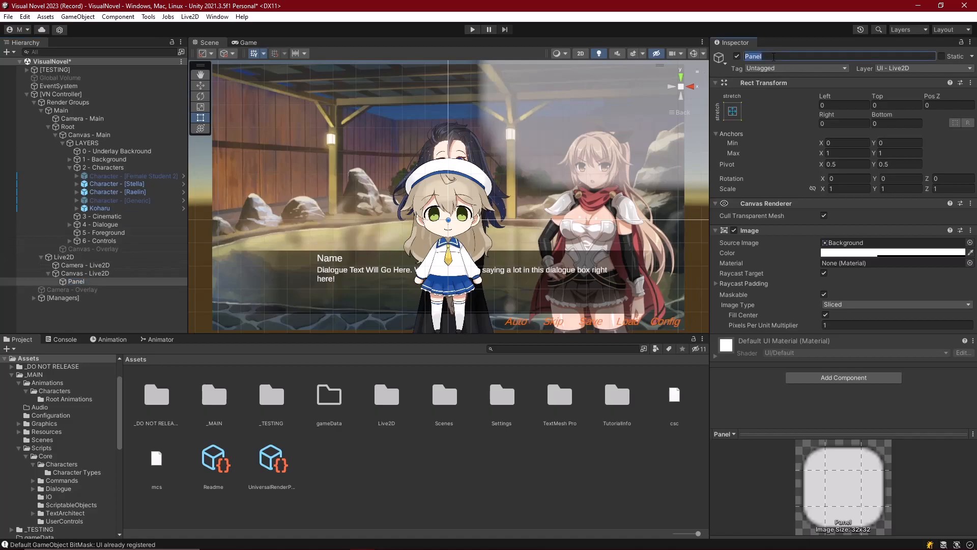
text(Characters\)
key(BackSpace)
key(Return)
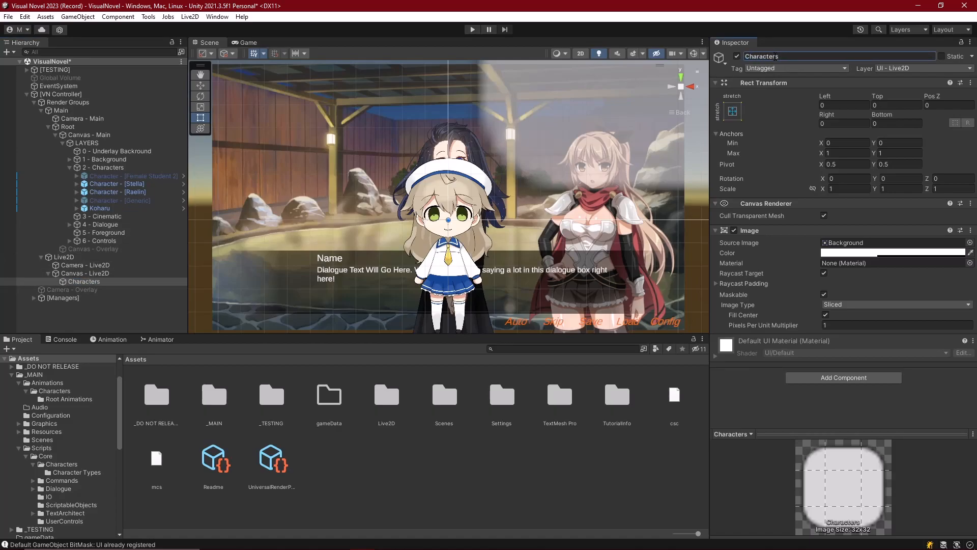
Move the Koharu model out of the main character layer into the Characters panel of Canvas - Live2D.
click(114, 279)
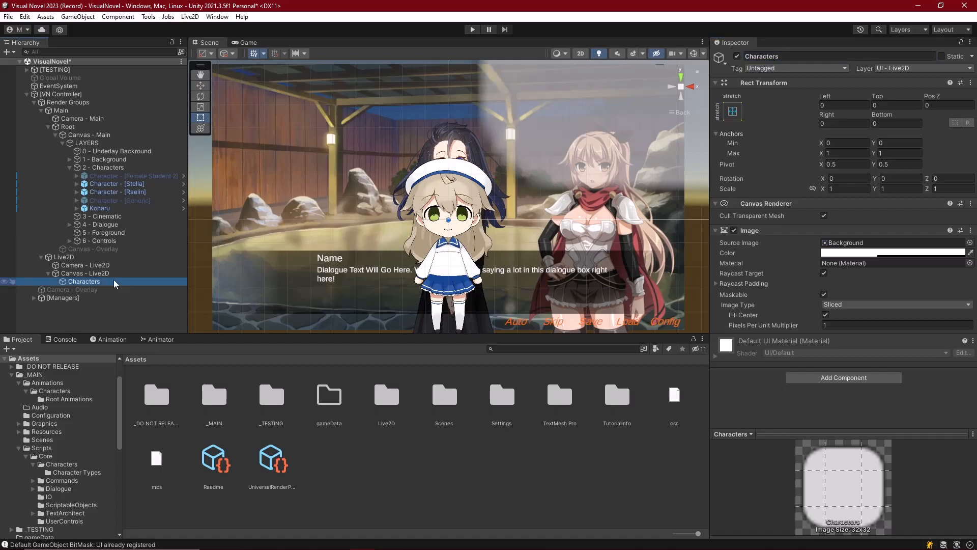
drag(92, 208, 87, 282)
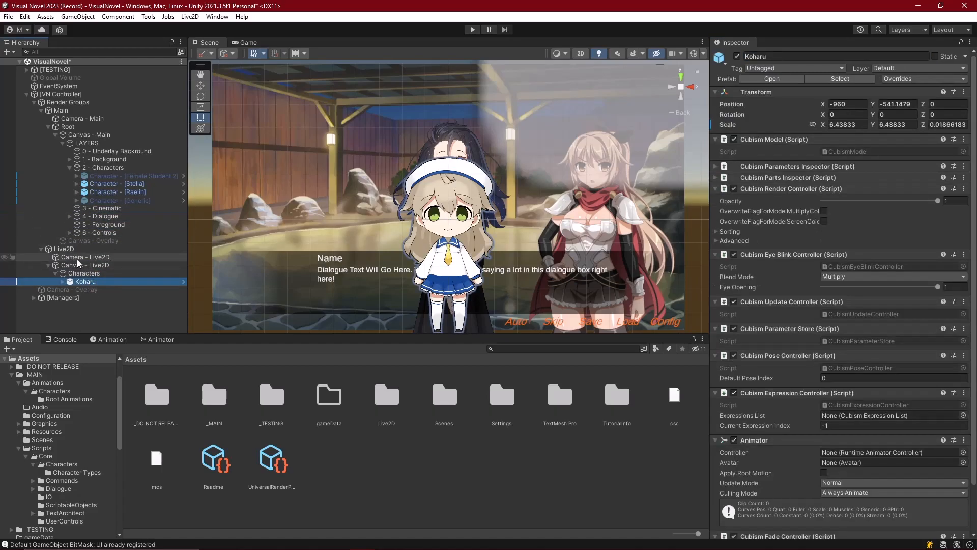
Examine the size and placement of the Live2D canvas relative to the main canvas in the scene.
scroll(462, 139, down, 10)
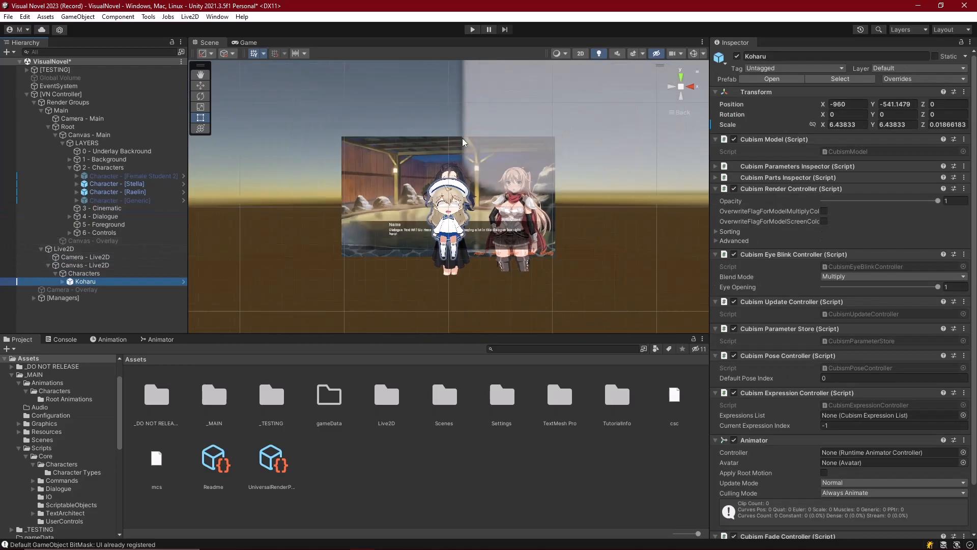
middle_drag(462, 139, 415, 228)
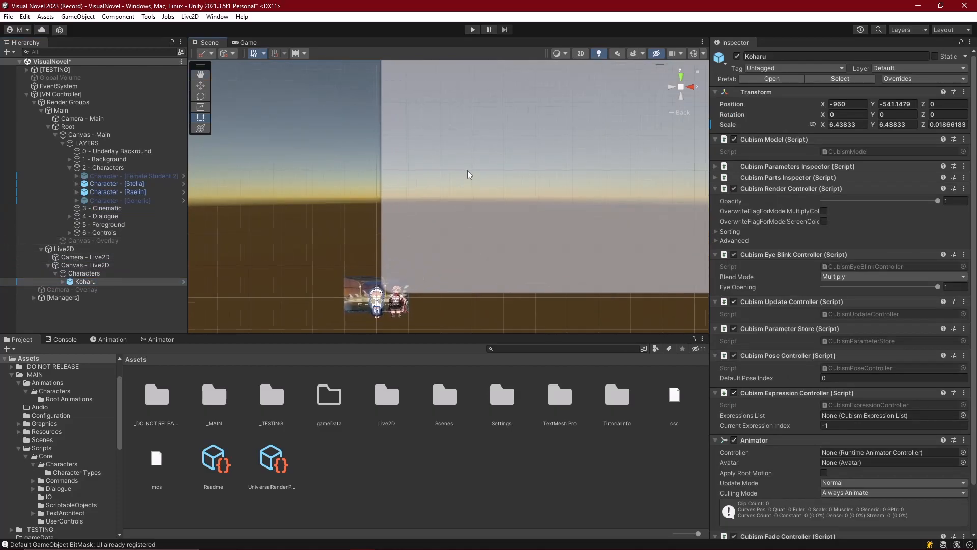
scroll(491, 130, down, 4)
middle_drag(501, 124, 479, 256)
scroll(364, 206, down, 5)
scroll(452, 129, up, 10)
scroll(450, 205, up, 2)
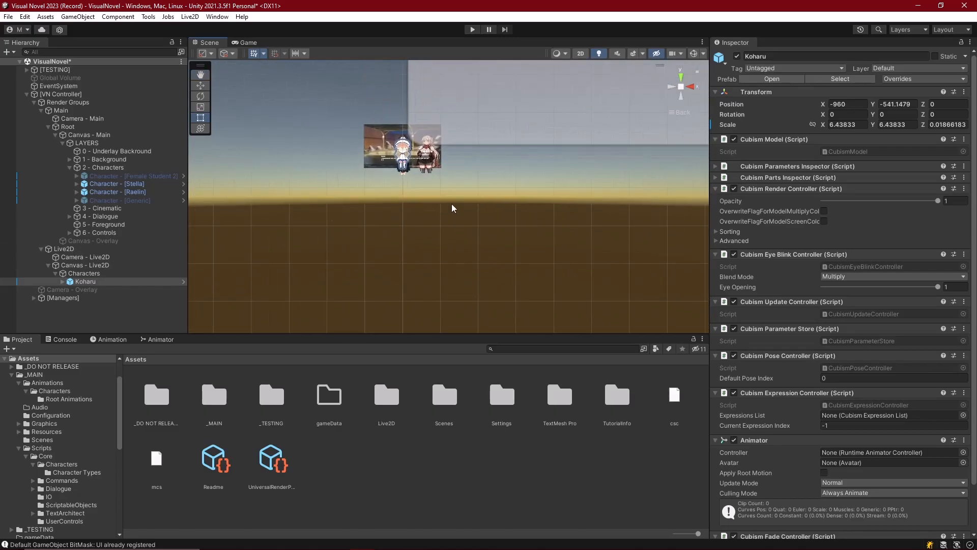
scroll(451, 206, up, 3)
middle_drag(415, 123, 450, 232)
scroll(416, 238, up, 2)
scroll(409, 212, up, 5)
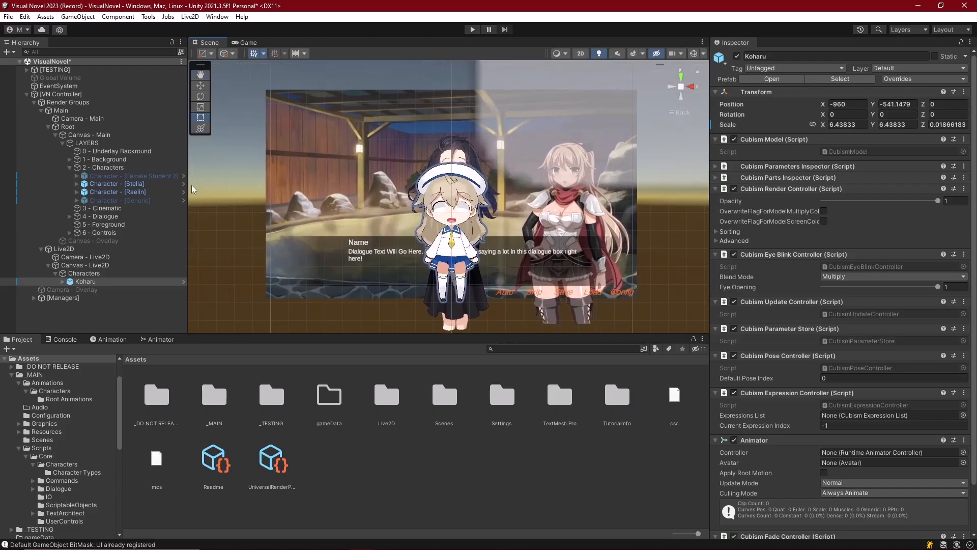
Set the Render Mode of Canvas - Live2D to Screen Space - Camera with Camera - Live2D as its render camera.
click(81, 265)
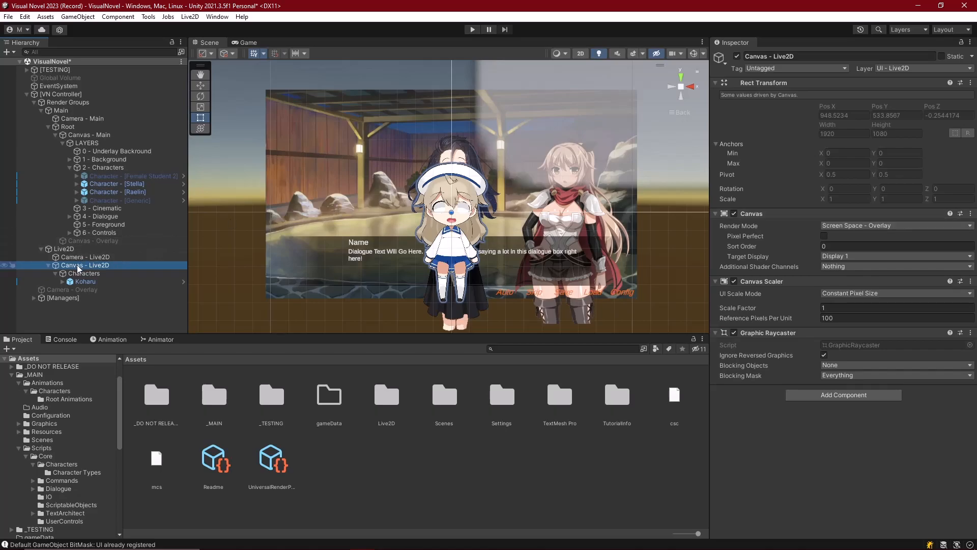
click(840, 224)
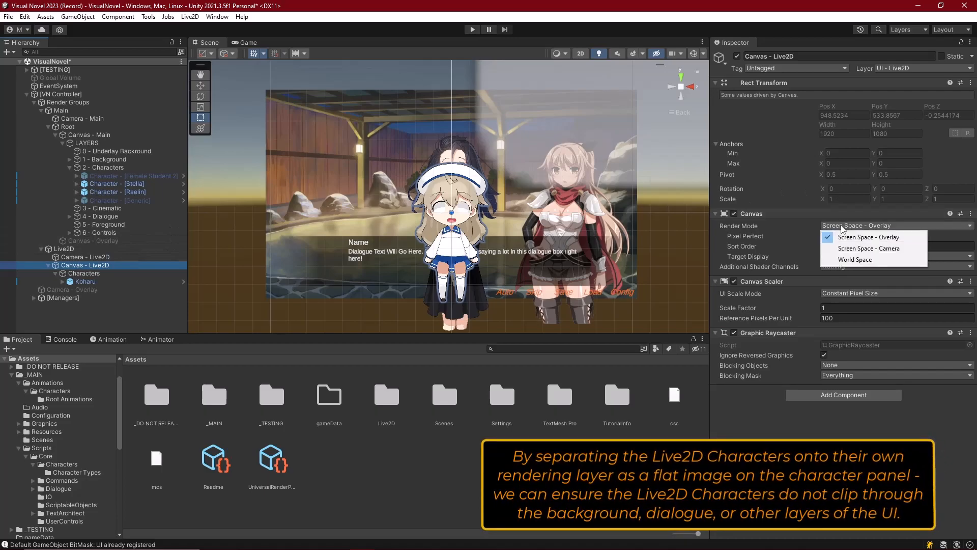
click(858, 252)
drag(85, 256, 856, 247)
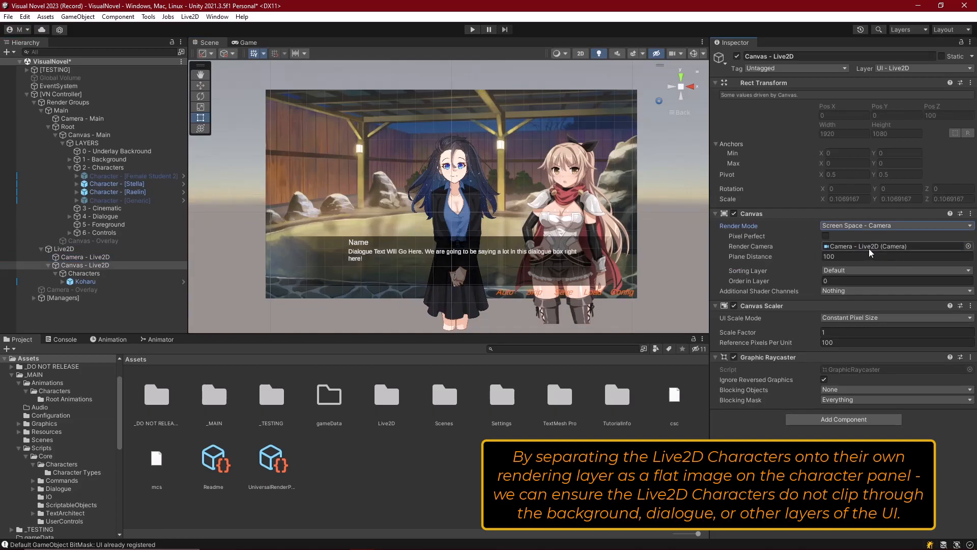
Check the rendered game output and review the settings of Camera - Live2D.
click(237, 43)
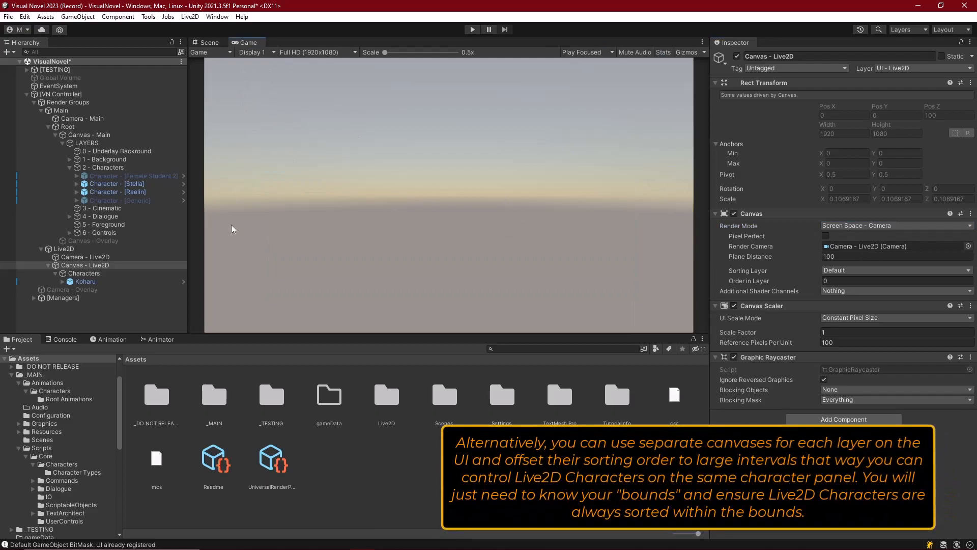
click(78, 258)
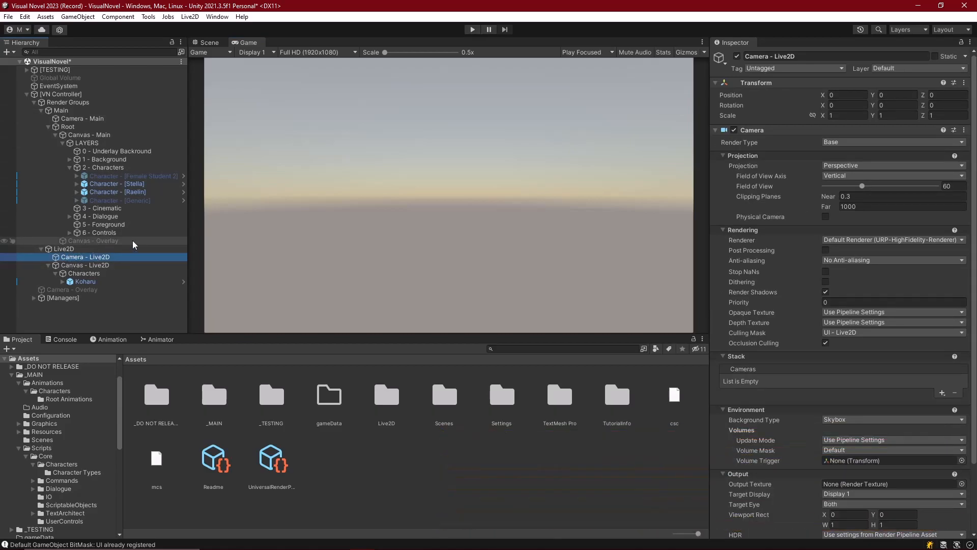
click(408, 468)
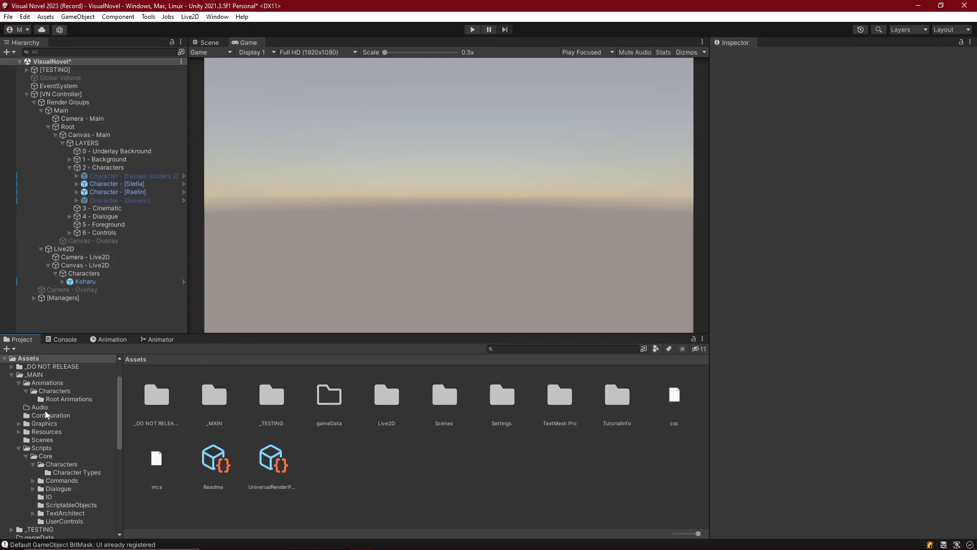
Create a folder named RenderTextures inside Assets/_MAIN/Graphics/UI and open it.
click(68, 423)
double_click(157, 396)
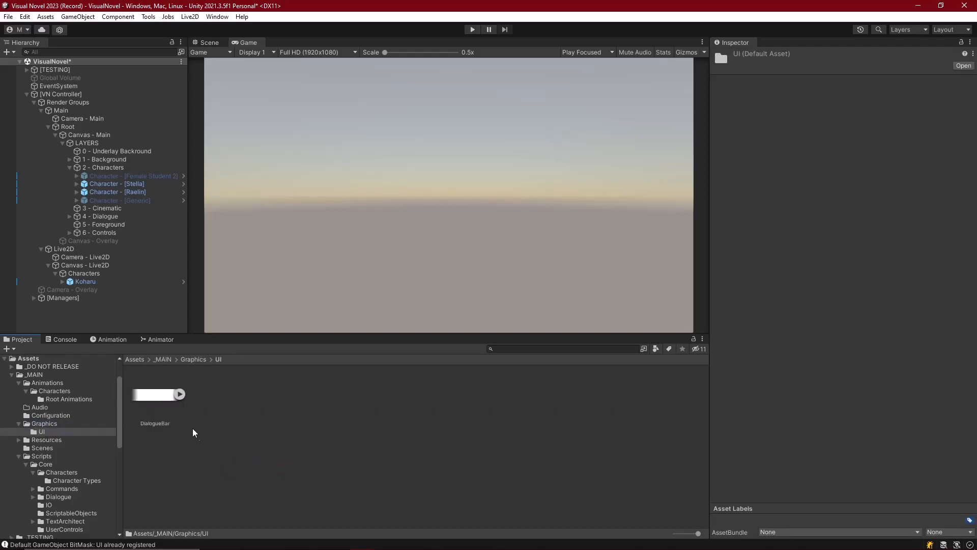
right_click(211, 452)
mouse_move(233, 182)
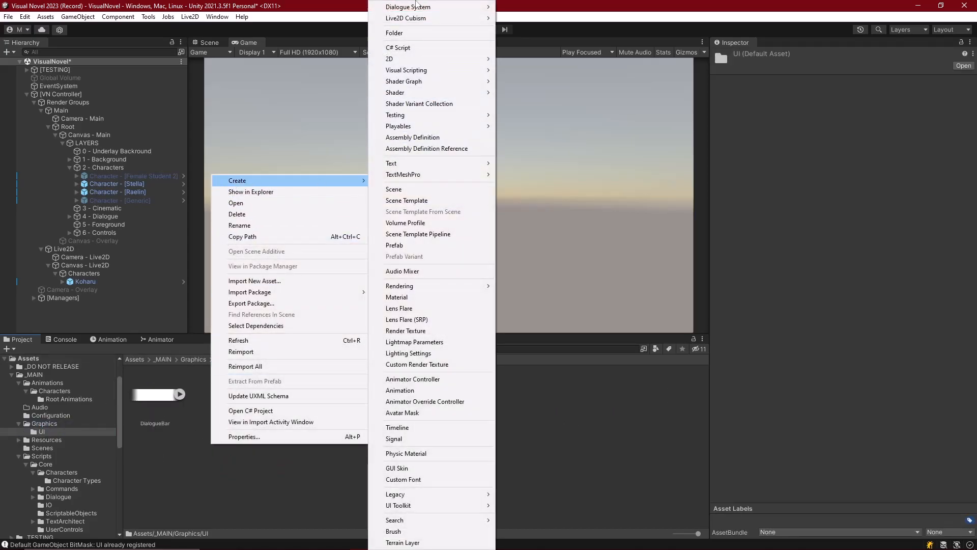
click(397, 36)
text(RenderTec)
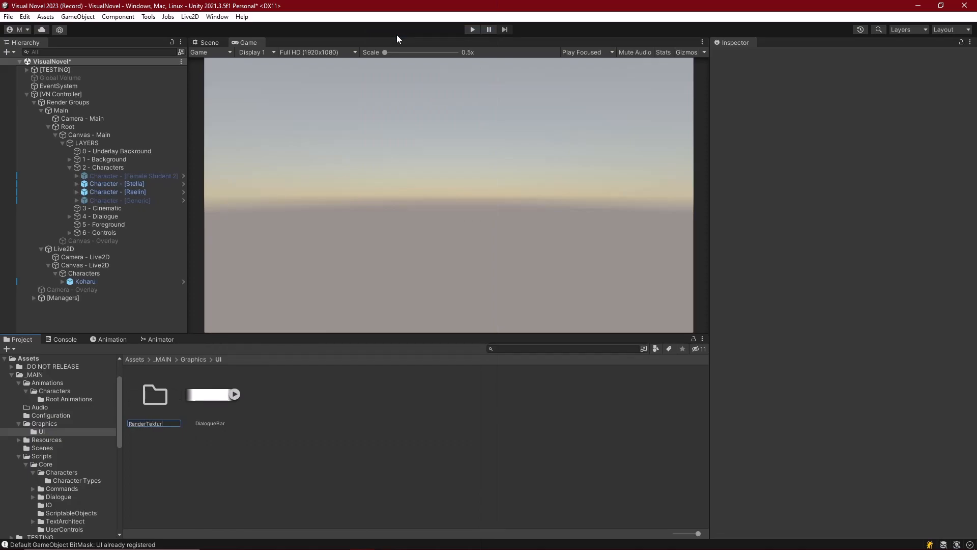
text(tures)
key(Return)
key(Return)
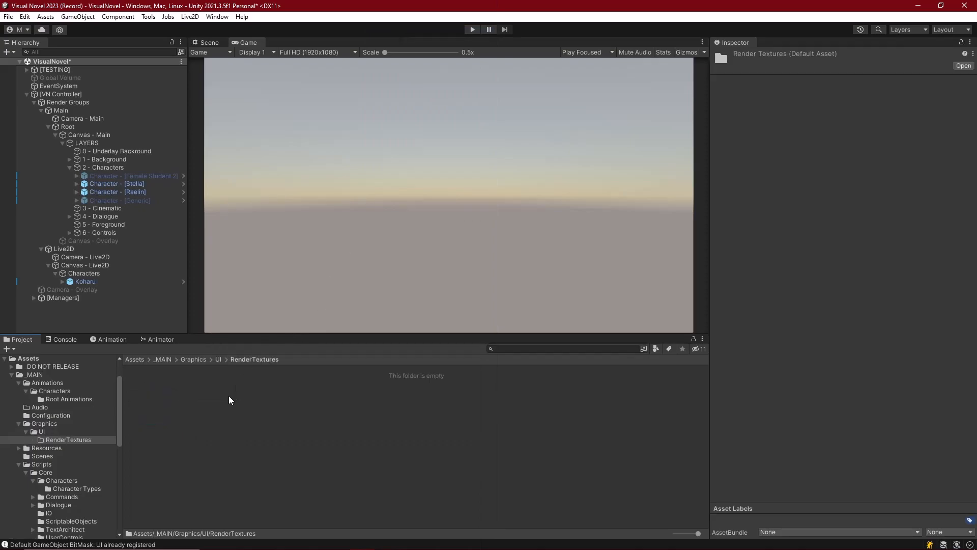
Create a Custom Render Texture named Live2D Characters Panel in the RenderTextures folder.
right_click(217, 404)
mouse_move(254, 143)
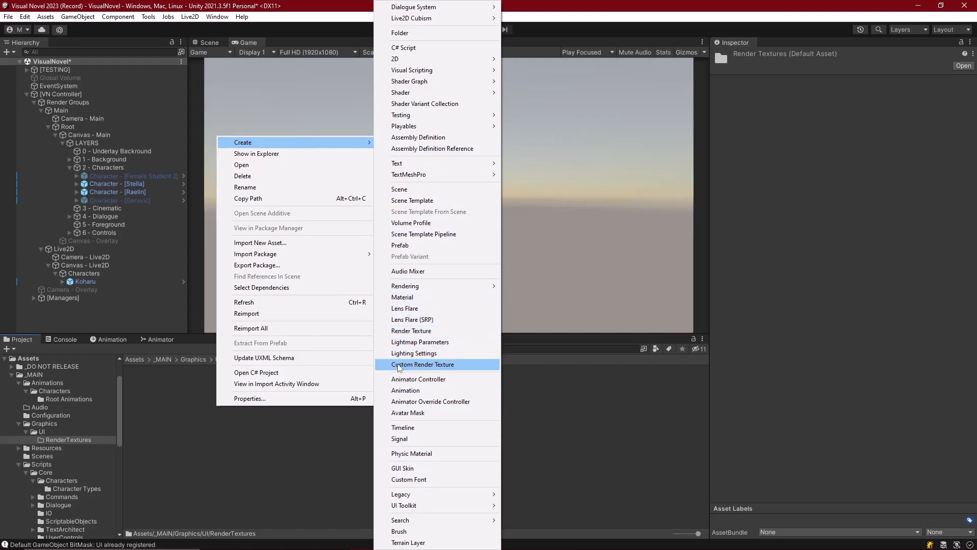
click(430, 364)
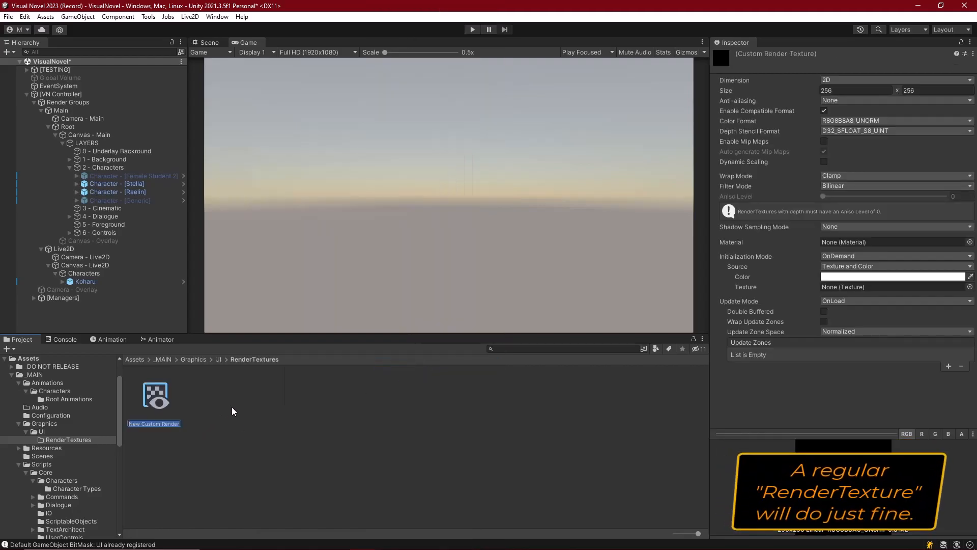
text(Live2)
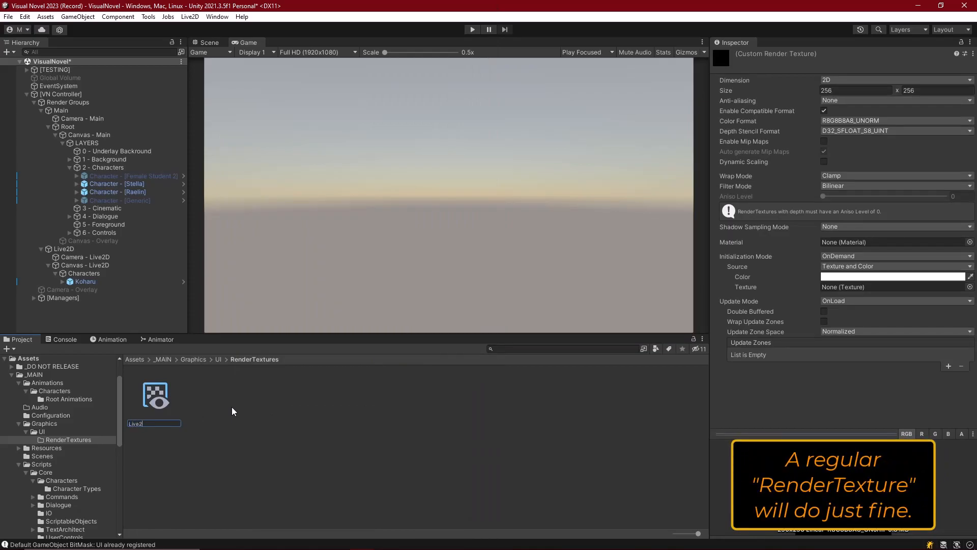
text(D Characters Panel)
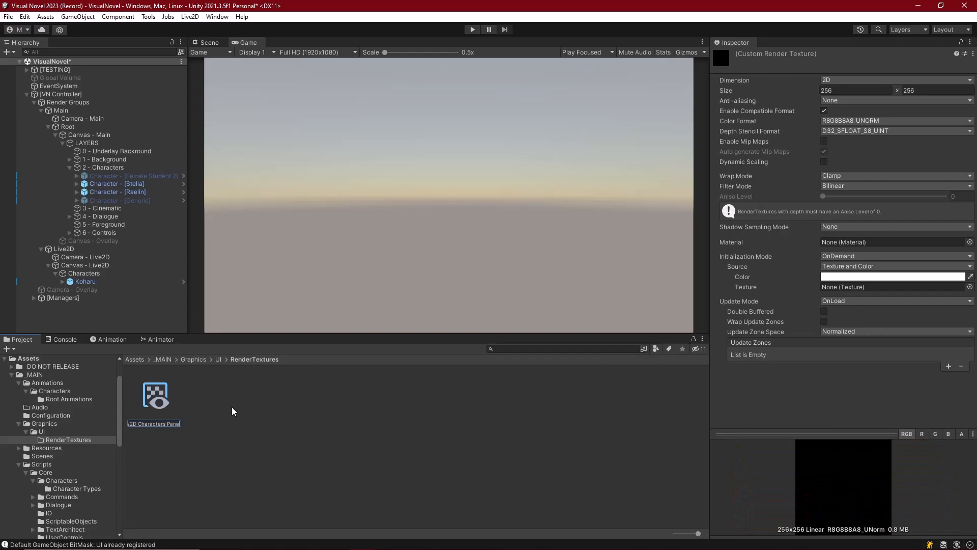
key(Return)
Set the size of the Live2D Characters Panel render texture to 1920 x 1080.
click(841, 92)
text(1920)
key(Tab)
text(1080)
key(Return)
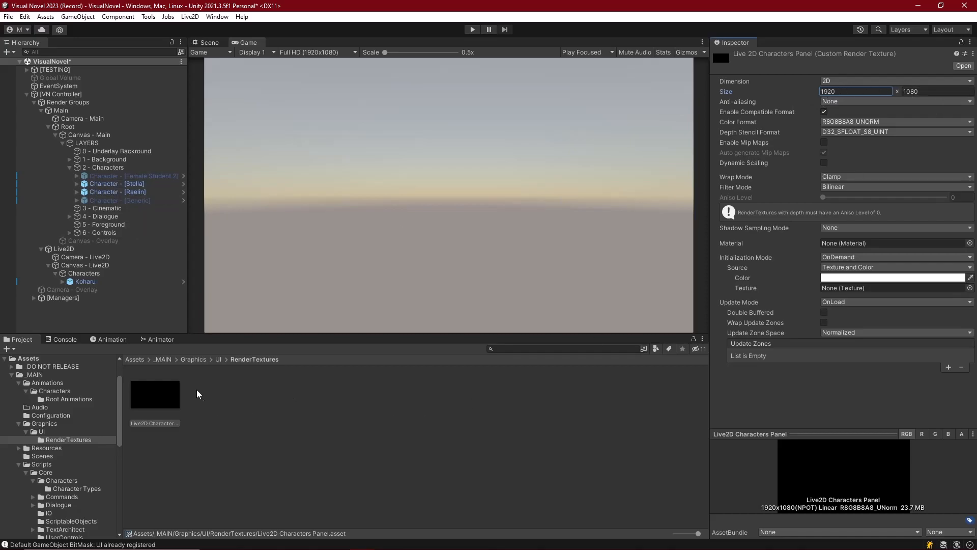
click(228, 417)
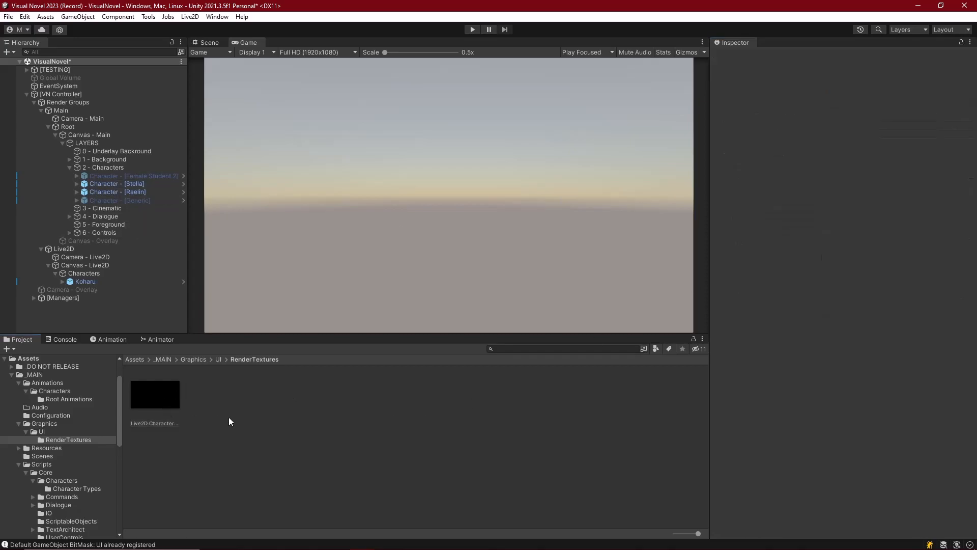
Add a Raw Image named Live2D Characters under 2 - Characters and place it first among its children.
click(105, 168)
right_click(105, 168)
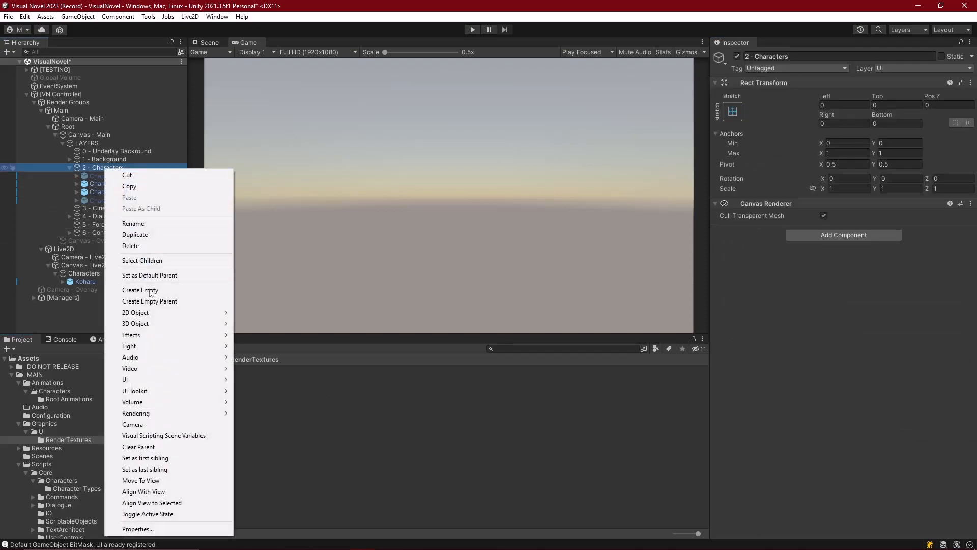
mouse_move(135, 380)
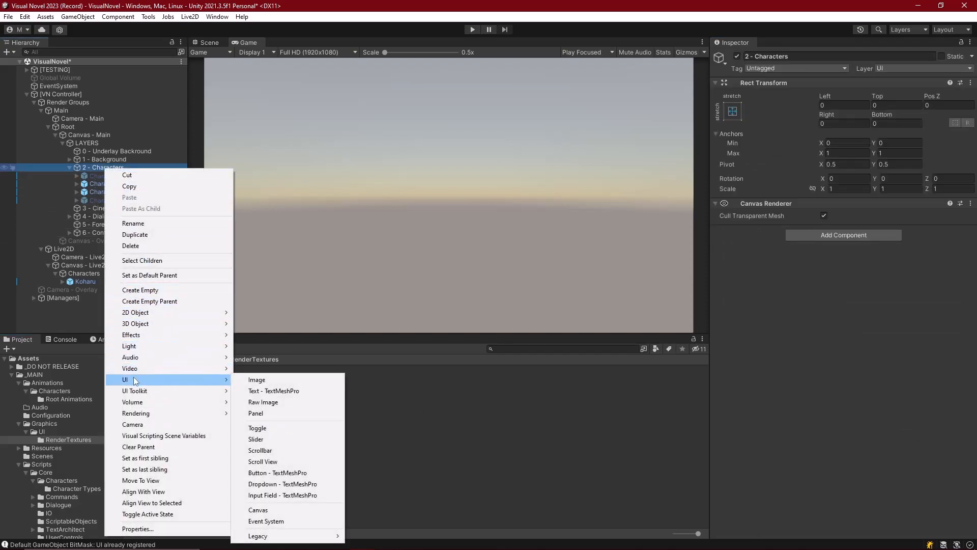
click(263, 402)
text(Live2D Characters)
key(Return)
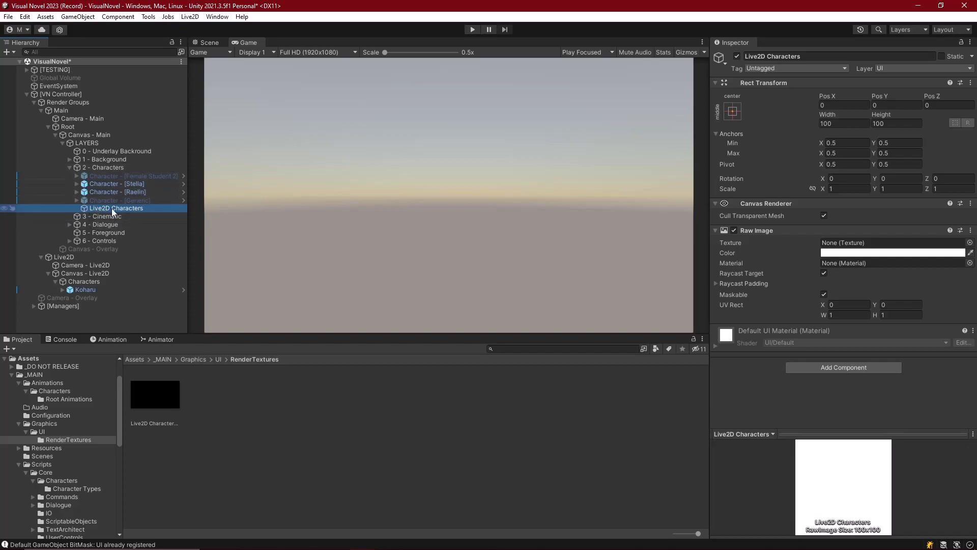
drag(120, 207, 110, 173)
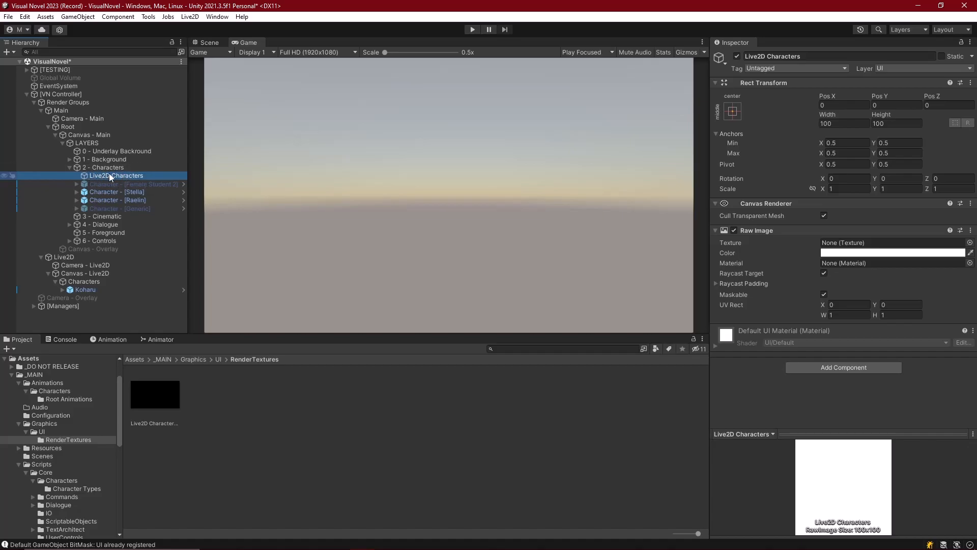
Assign Live2D Characters Panel as the Raw Image's texture and as the output texture of Camera - Live2D.
drag(173, 384, 851, 249)
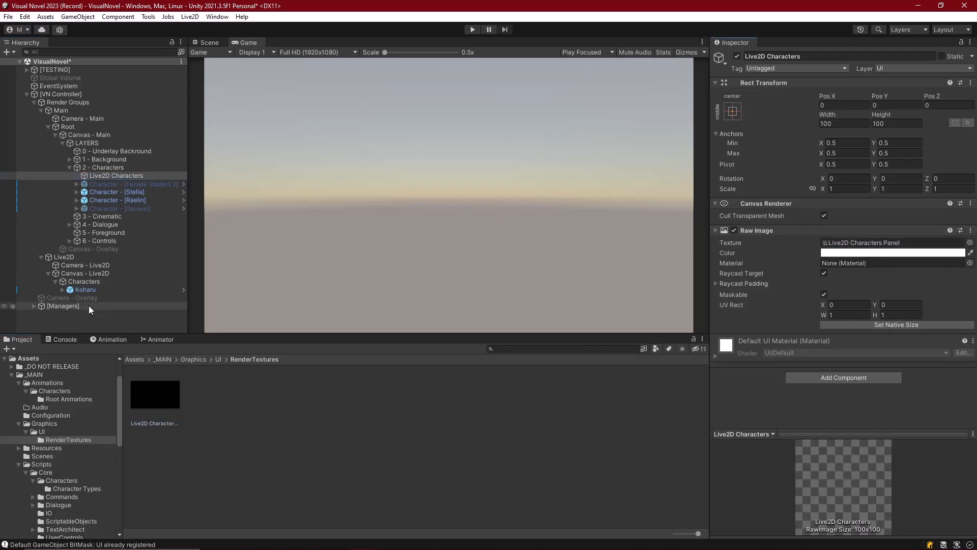
click(74, 264)
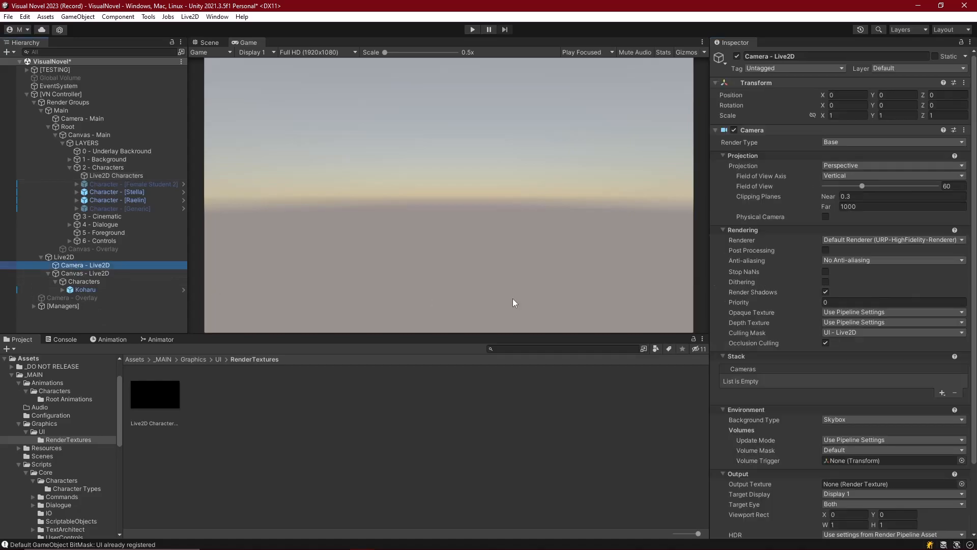
scroll(853, 285, down, 3)
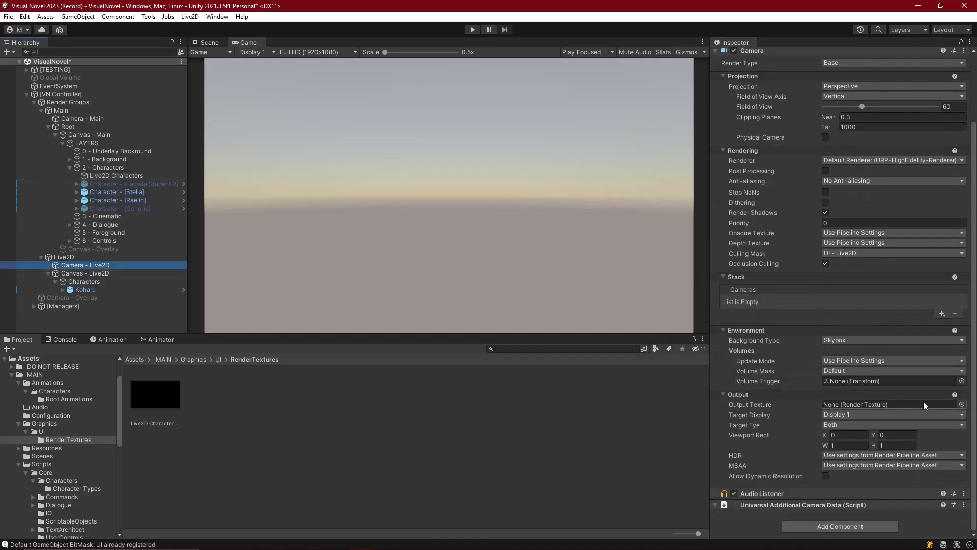
drag(172, 392, 853, 404)
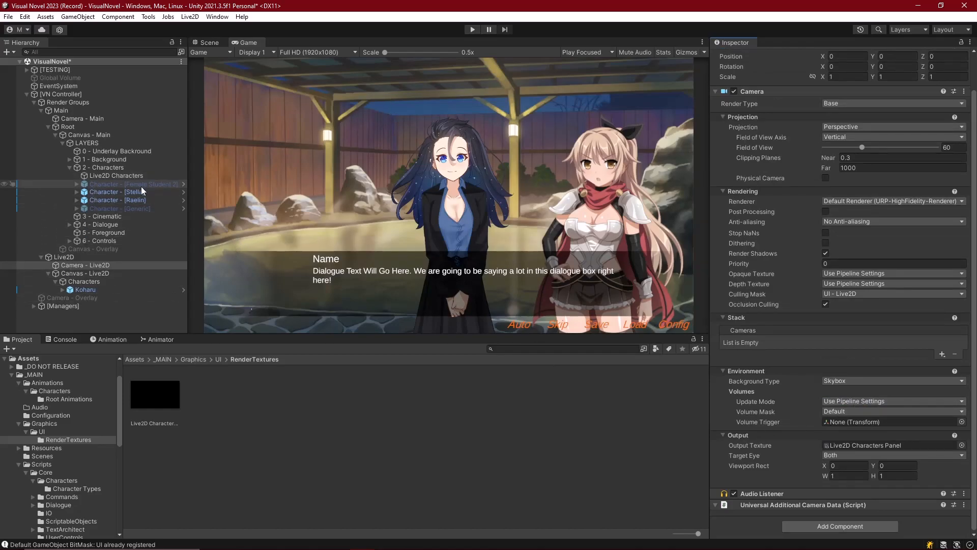
Place Live2D Characters last among the children of 2 - Characters and stretch it to fill its parent, including its position.
click(102, 175)
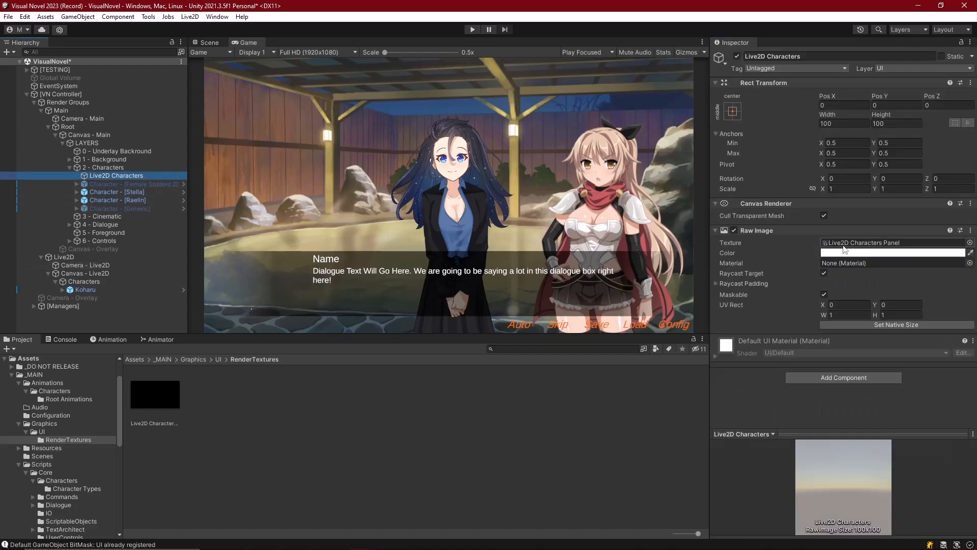
drag(105, 174, 104, 212)
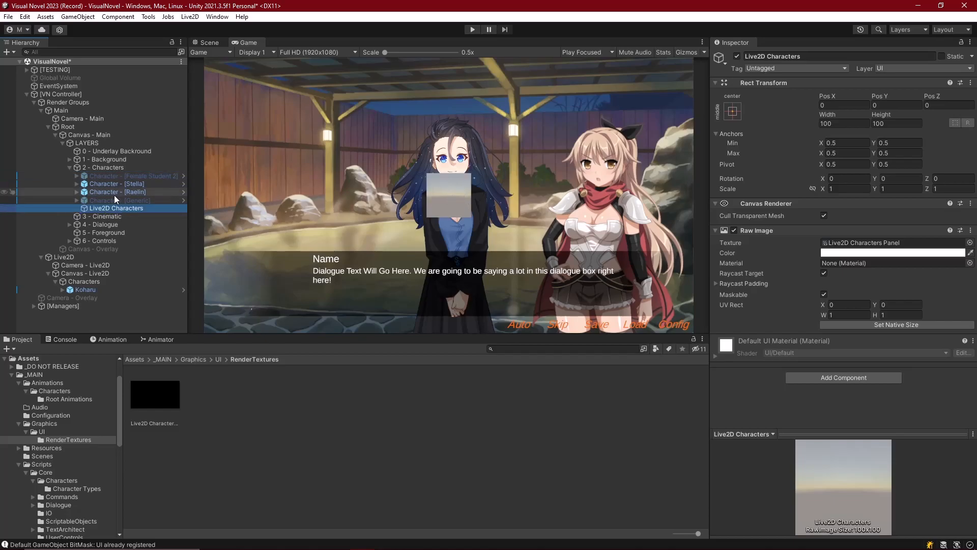
click(735, 114)
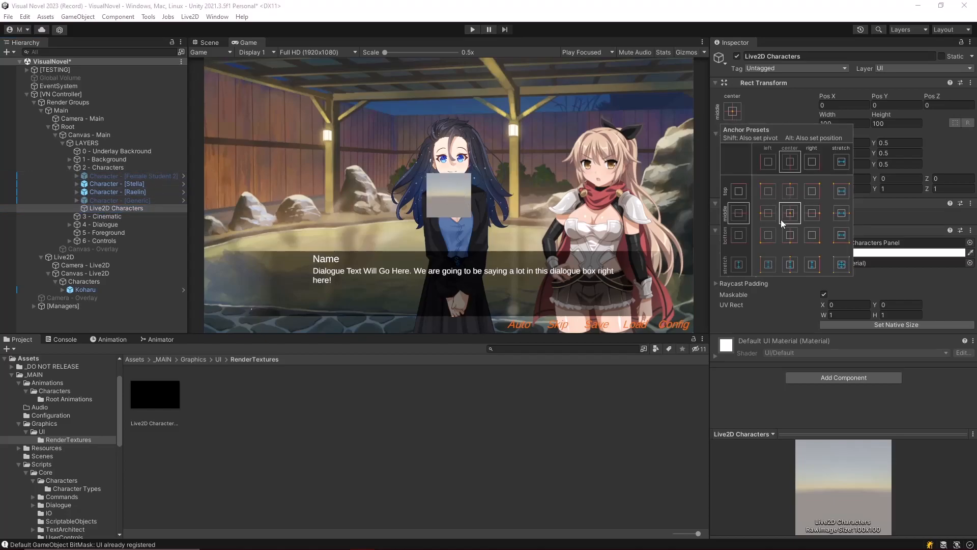
alt+click(841, 264)
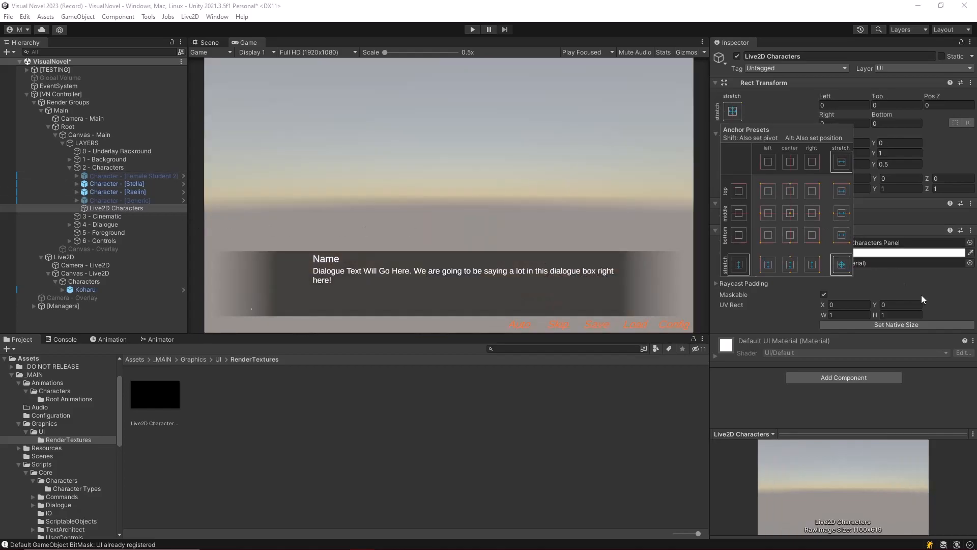
click(905, 252)
Set the Background Type of Camera - Live2D to Solid Color.
click(157, 388)
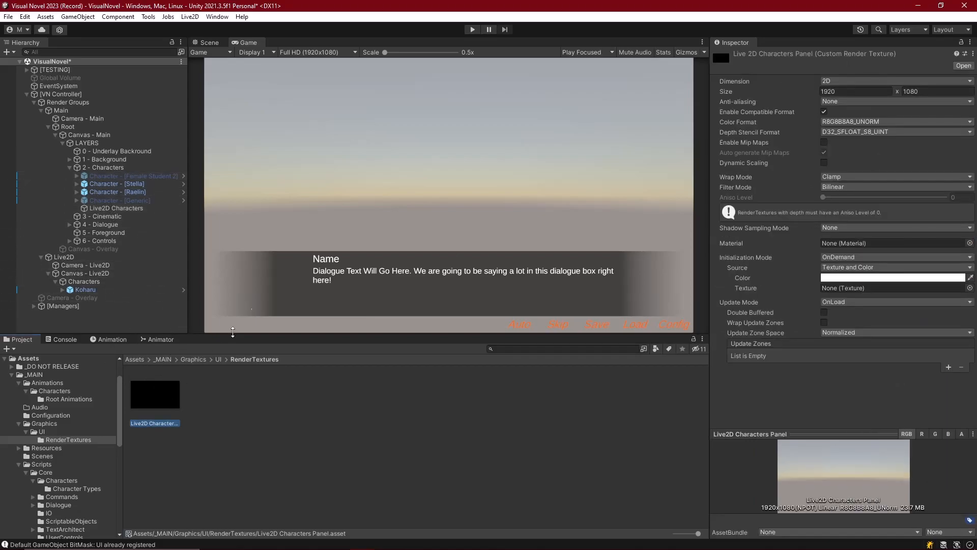
click(75, 265)
scroll(888, 223, down, 2)
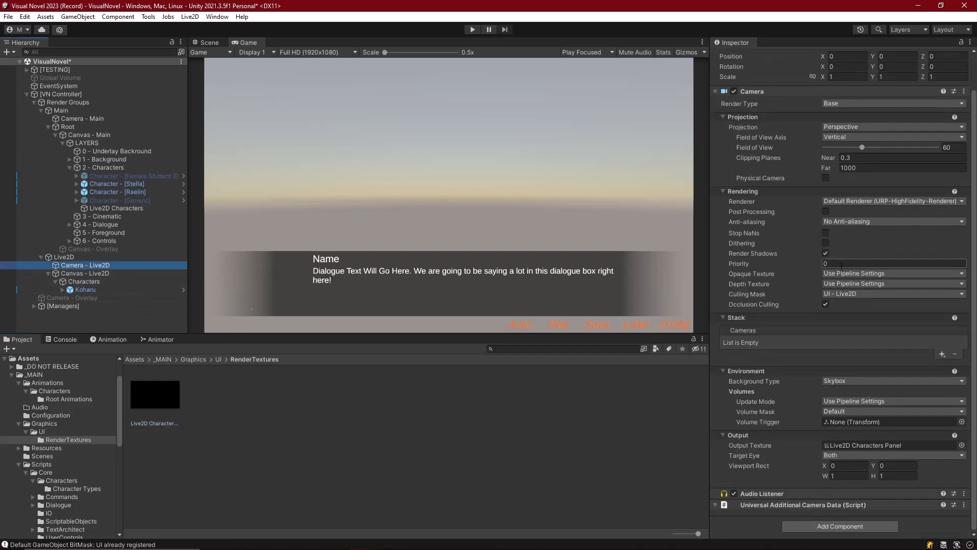
click(840, 380)
click(797, 364)
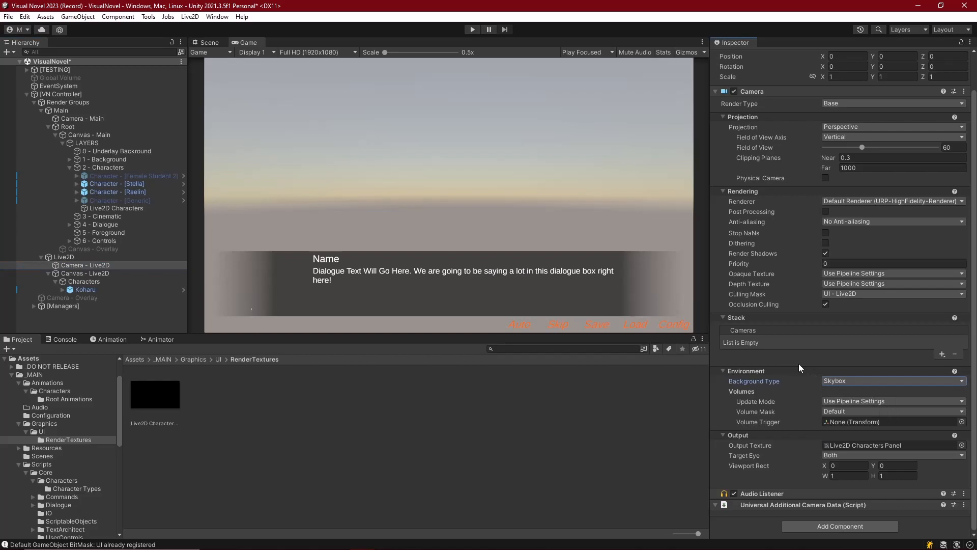
click(843, 380)
click(872, 400)
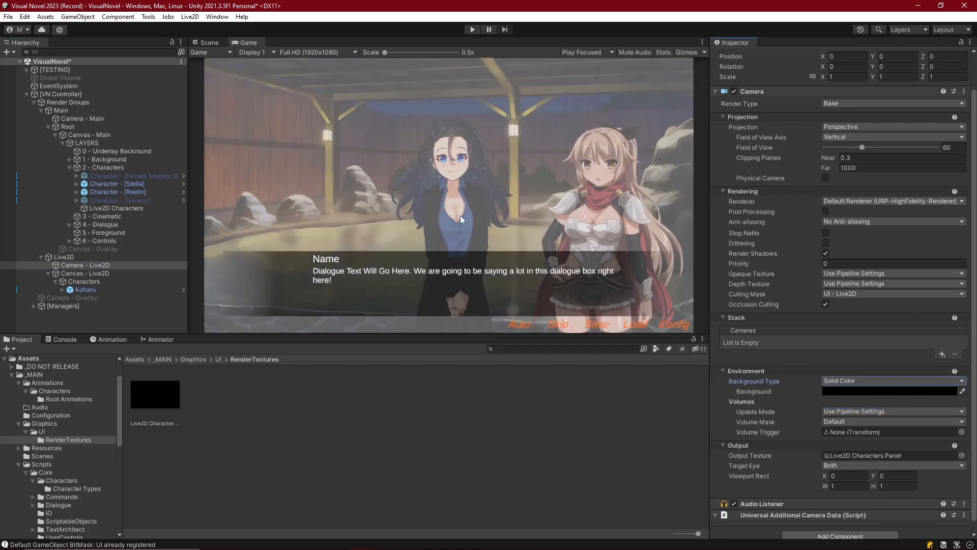
Remove the Image component from the Characters object under Canvas - Live2D.
click(84, 281)
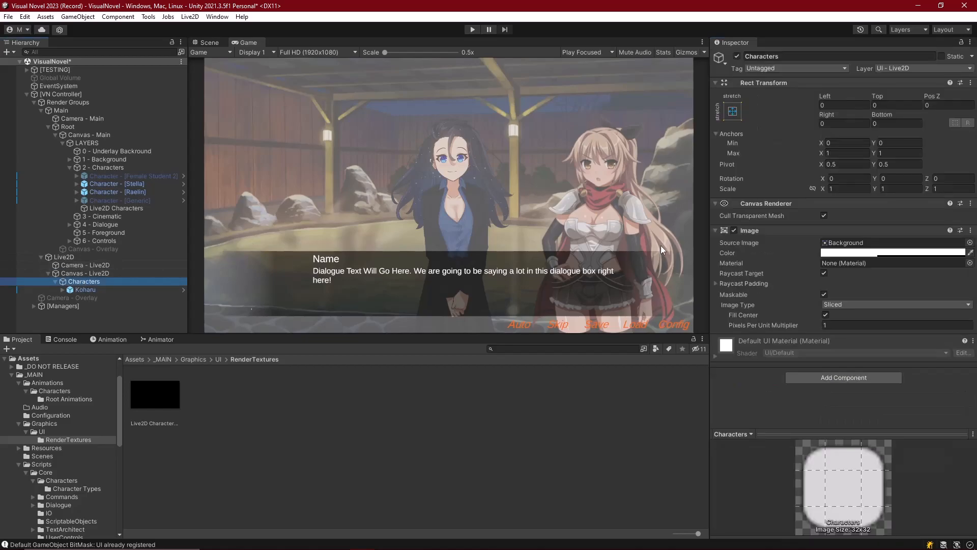
click(970, 230)
click(900, 256)
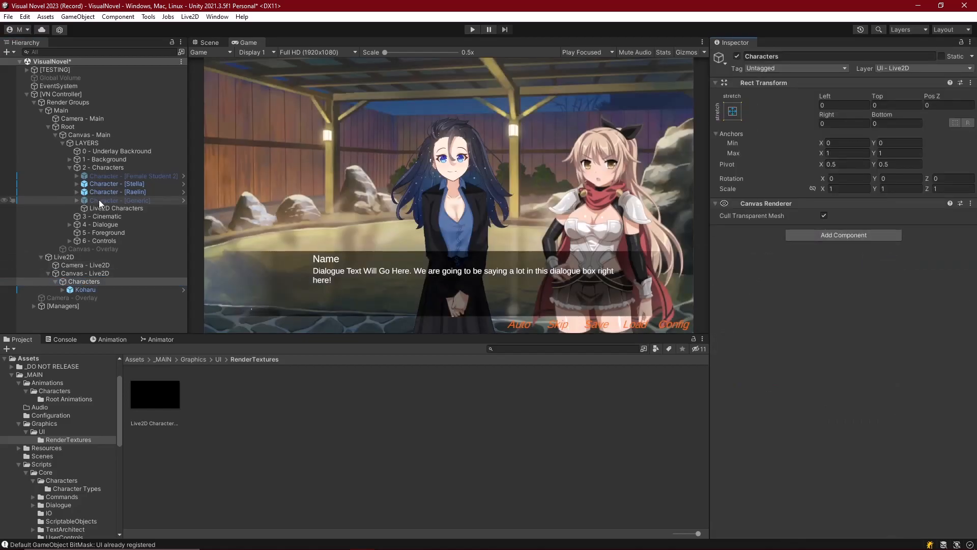
Check the Live2D canvas and its Characters object in the scene, and set Koharu's X and Y position to 0.
click(215, 42)
double_click(81, 281)
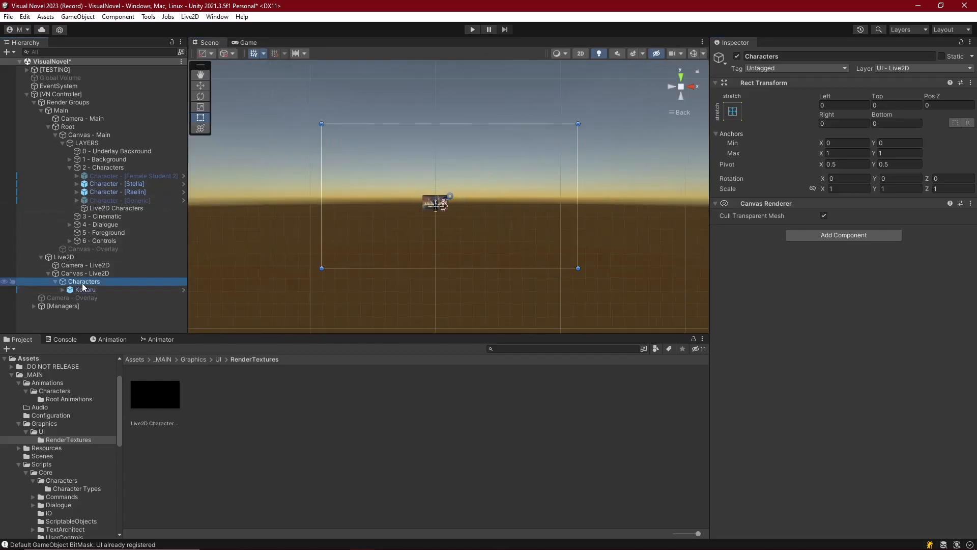
click(84, 273)
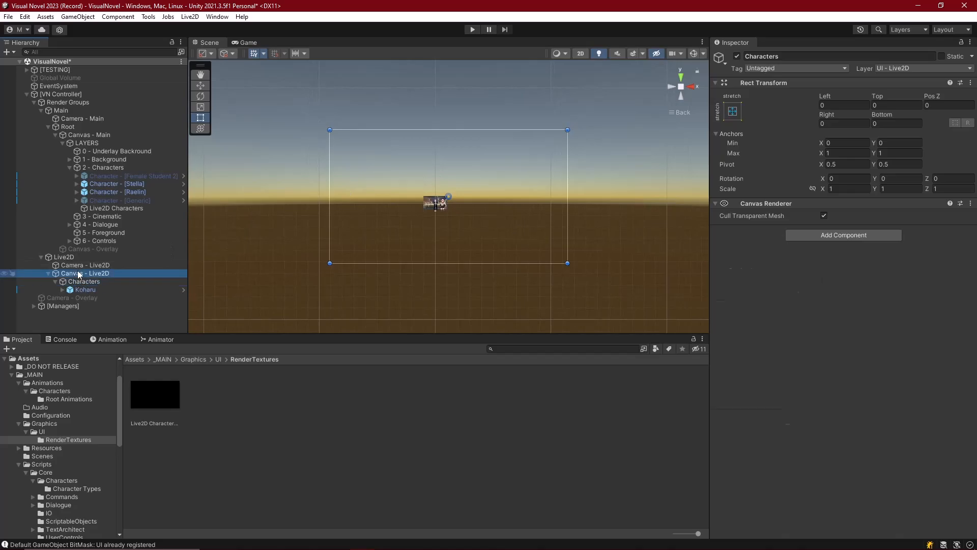
scroll(418, 188, down, 2)
scroll(419, 188, up, 3)
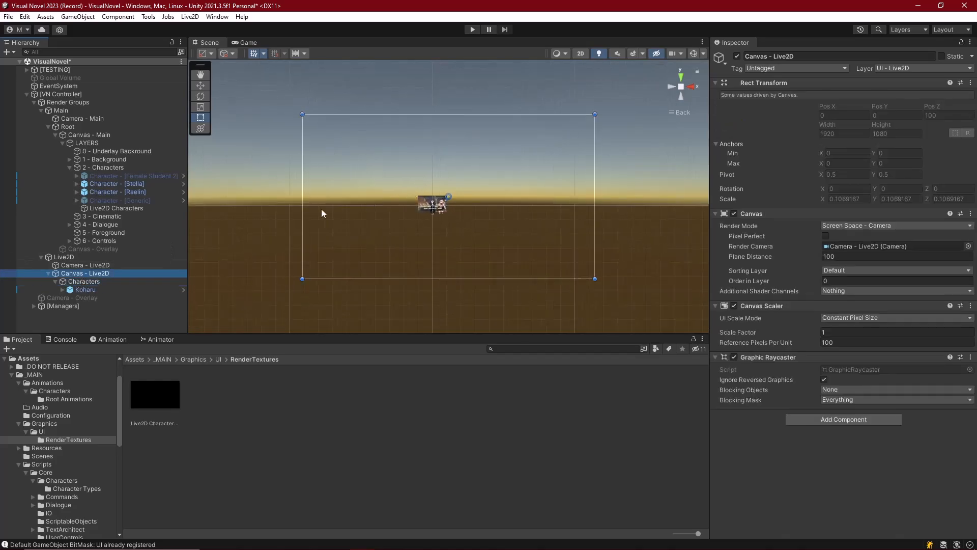
click(84, 281)
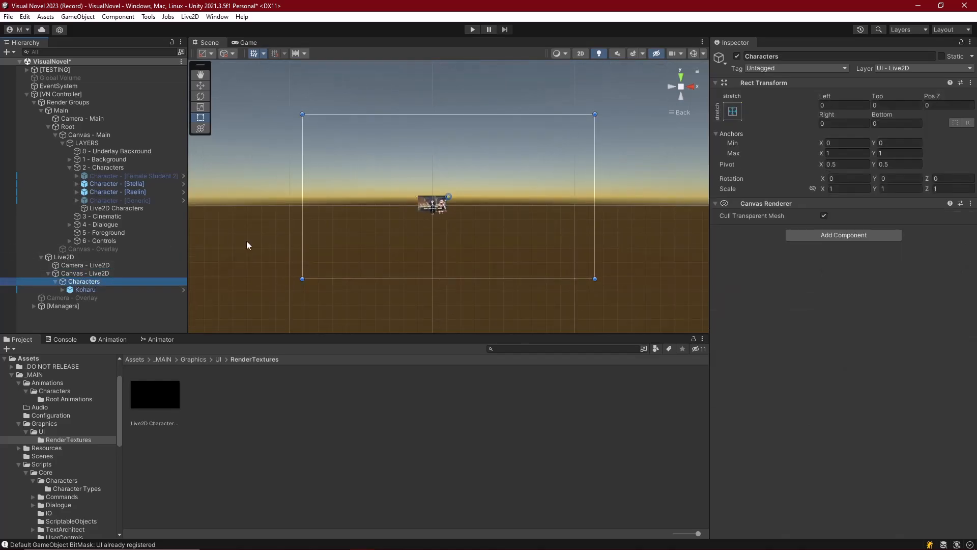
click(86, 289)
click(847, 104)
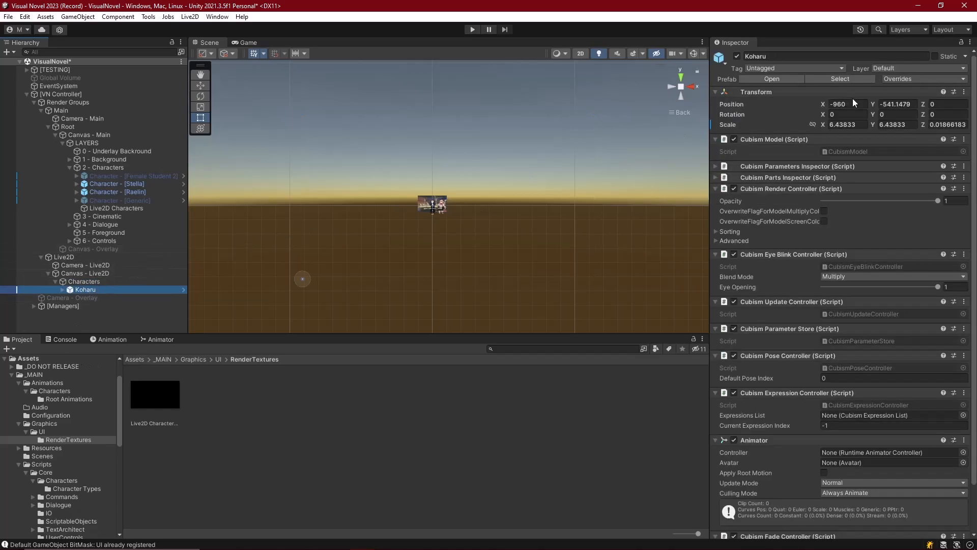
text(0)
click(891, 105)
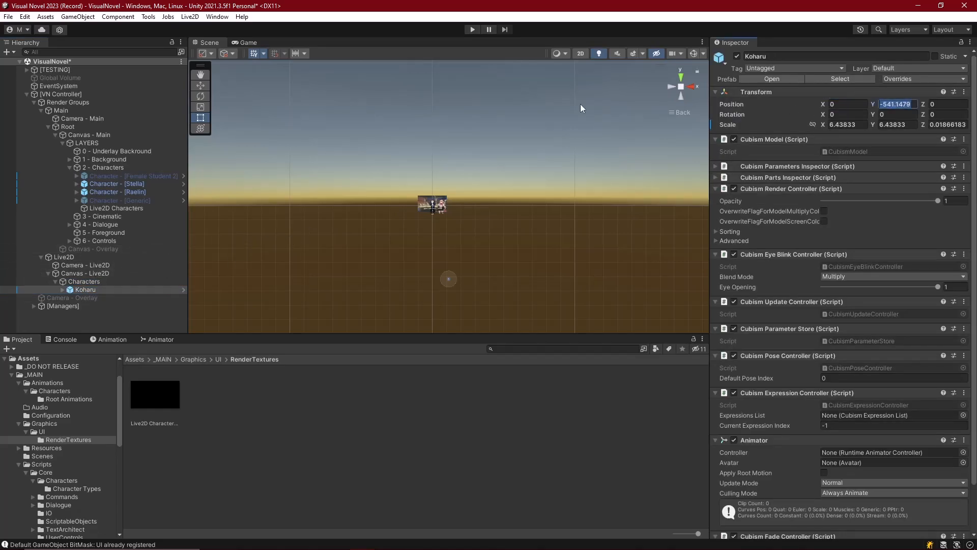
text(0)
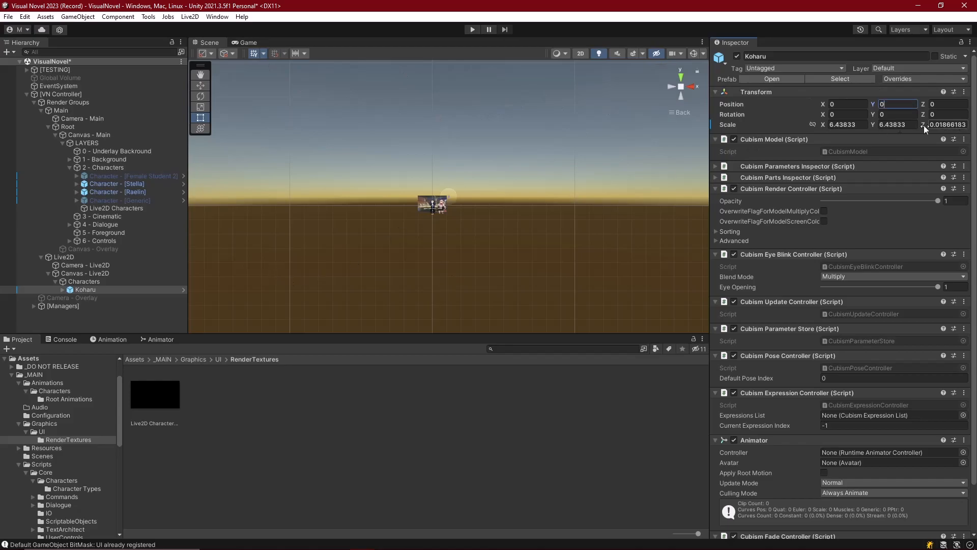
Run the game, delete the pre-placed Stella and Raelin characters, and inspect the Live2D Characters image.
click(254, 43)
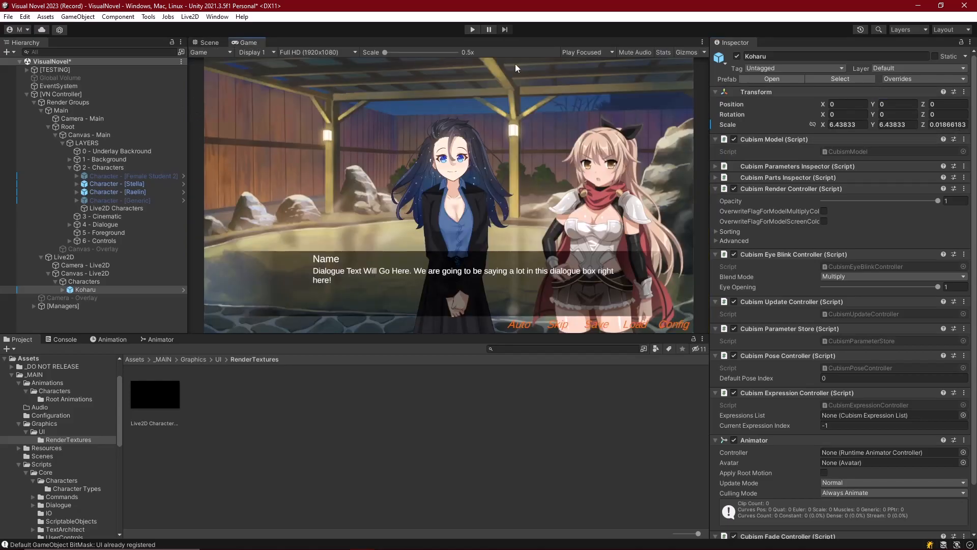
click(475, 29)
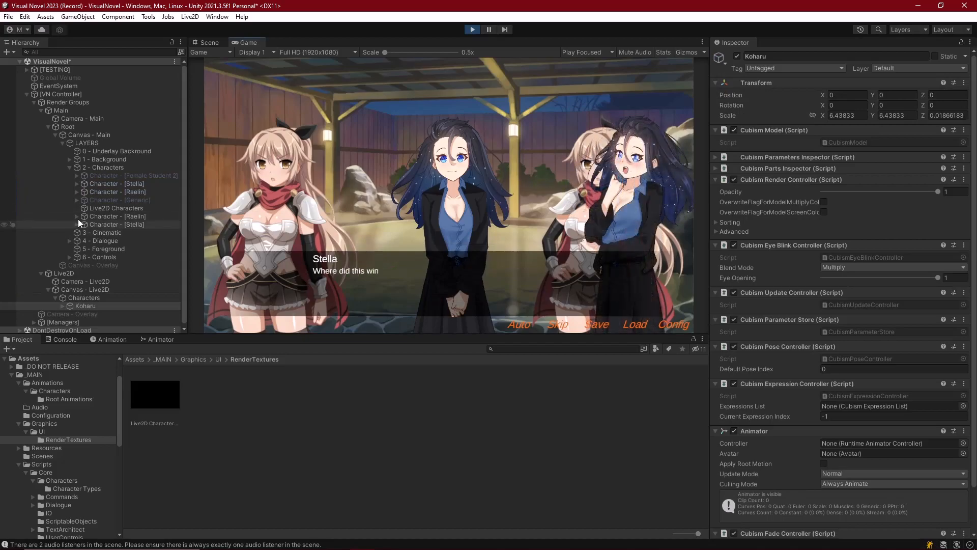
click(113, 185)
shift+click(113, 192)
key(Delete)
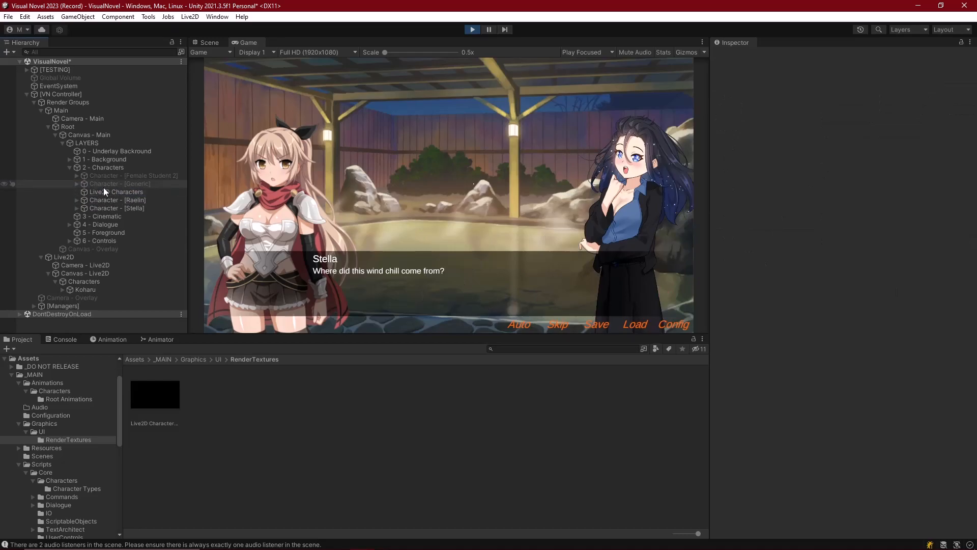
click(117, 192)
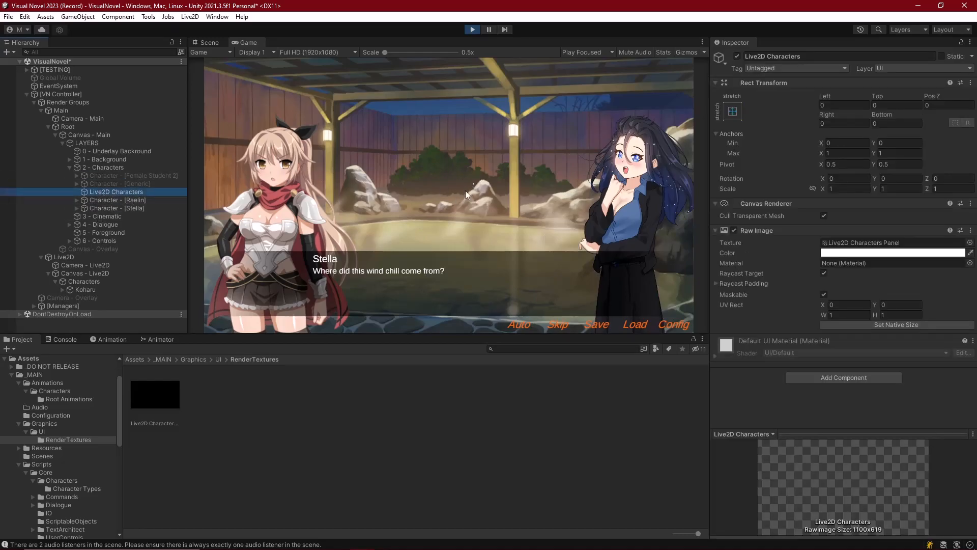
Set Koharu's X and Y scale to 500 while the game is running.
click(85, 289)
click(845, 115)
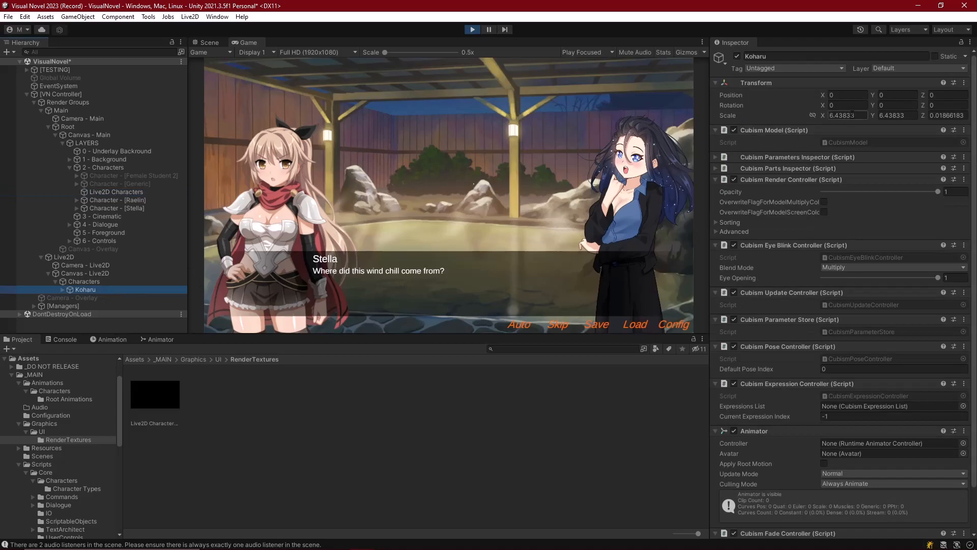
text(500)
click(887, 116)
text(500)
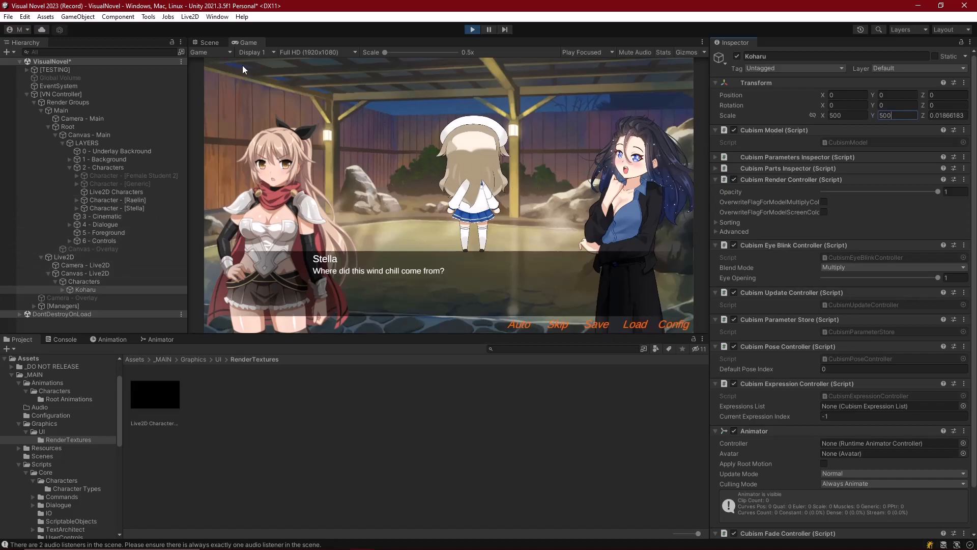
Toggle the Live2D Characters image off and on to check whether Koharu is drawn through the render texture.
click(120, 192)
click(738, 56)
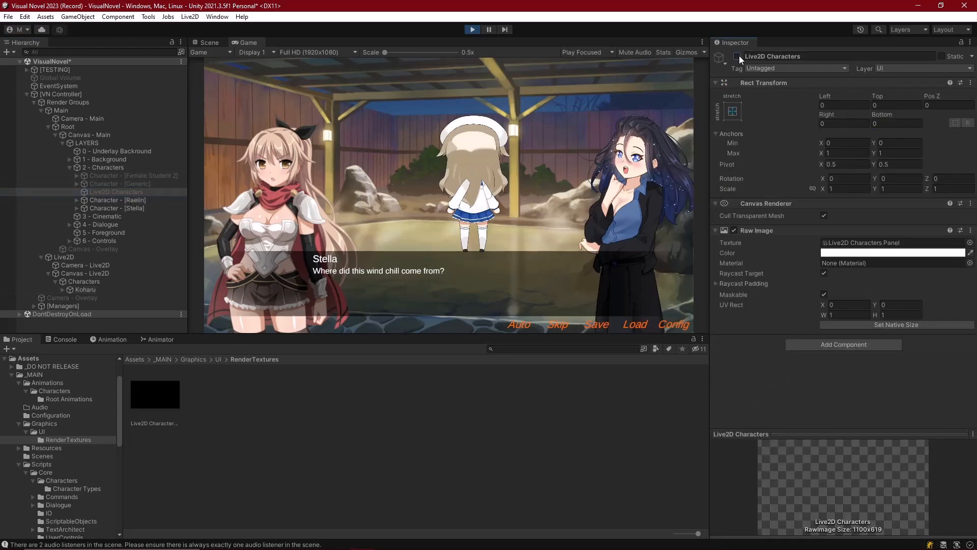
click(737, 56)
click(736, 56)
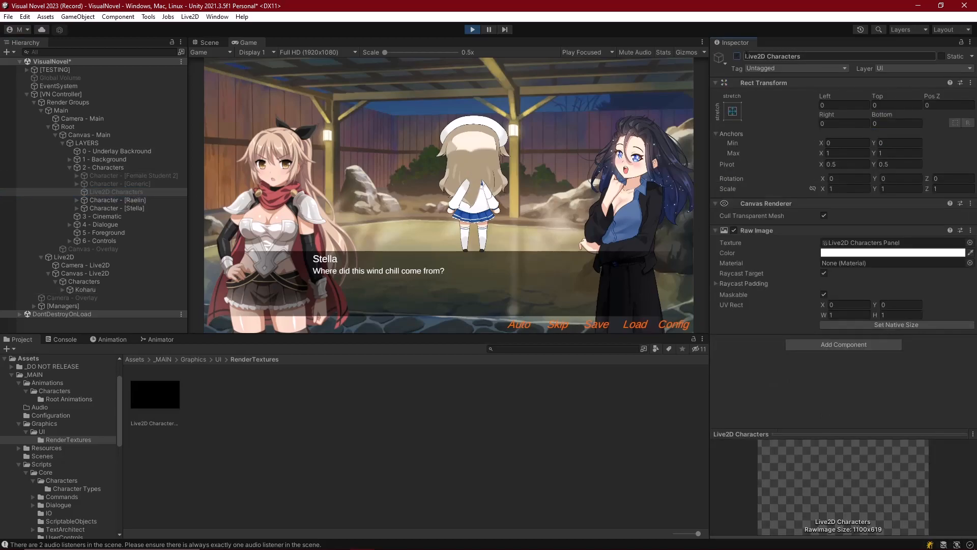
click(746, 56)
click(738, 56)
Assign Koharu and all its child objects to the UI - Live2D layer in the running game.
click(89, 289)
click(895, 69)
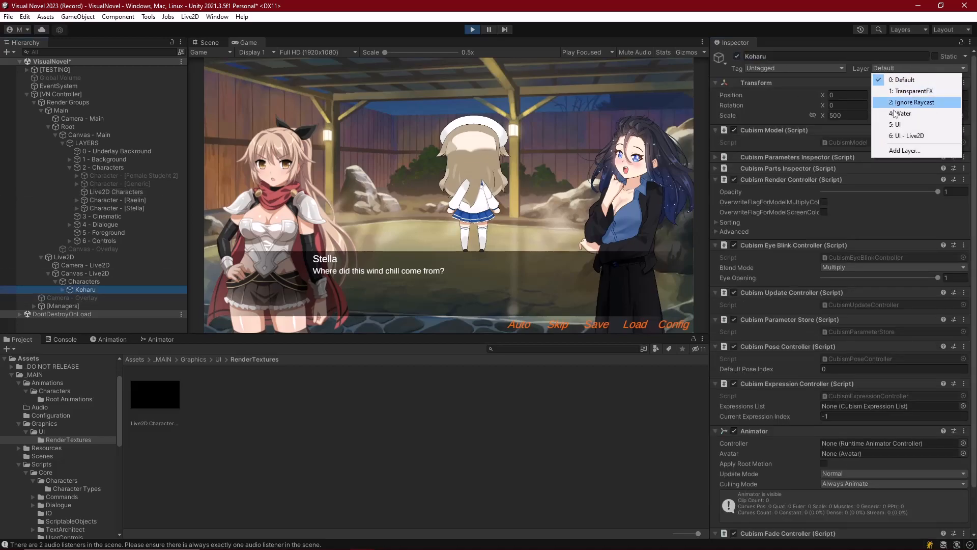
click(907, 136)
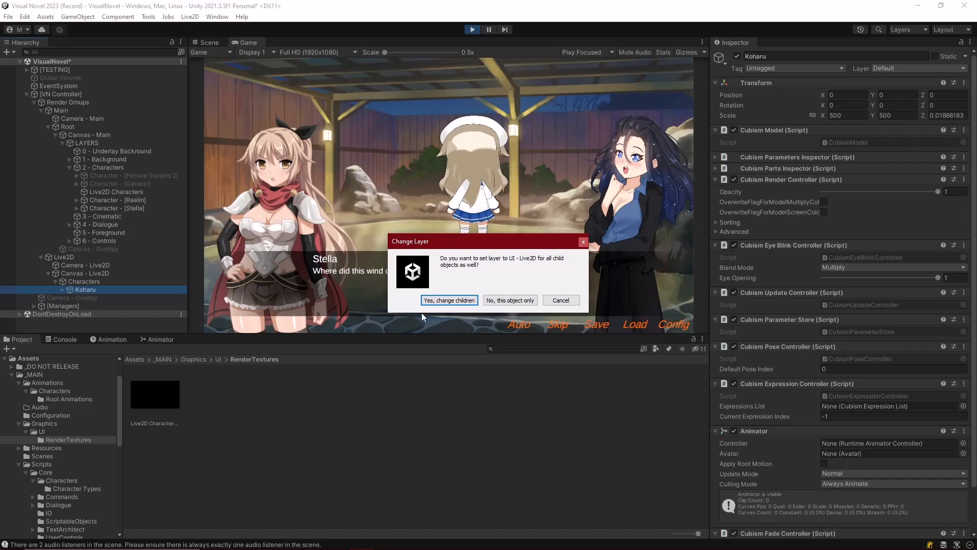
click(436, 302)
Toggle the Live2D Characters image off and on to check that it controls Koharu's display, and stop the game.
click(116, 191)
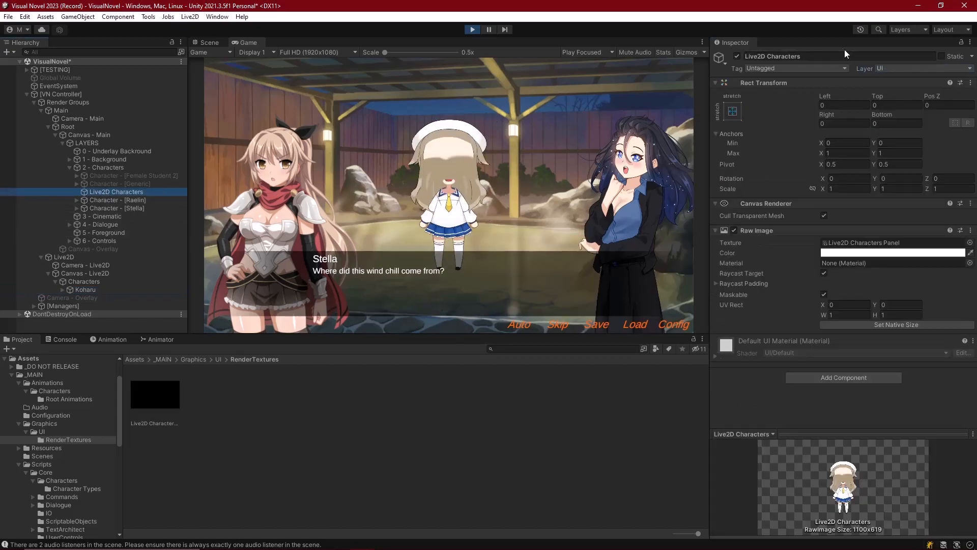
click(738, 56)
click(737, 56)
click(736, 56)
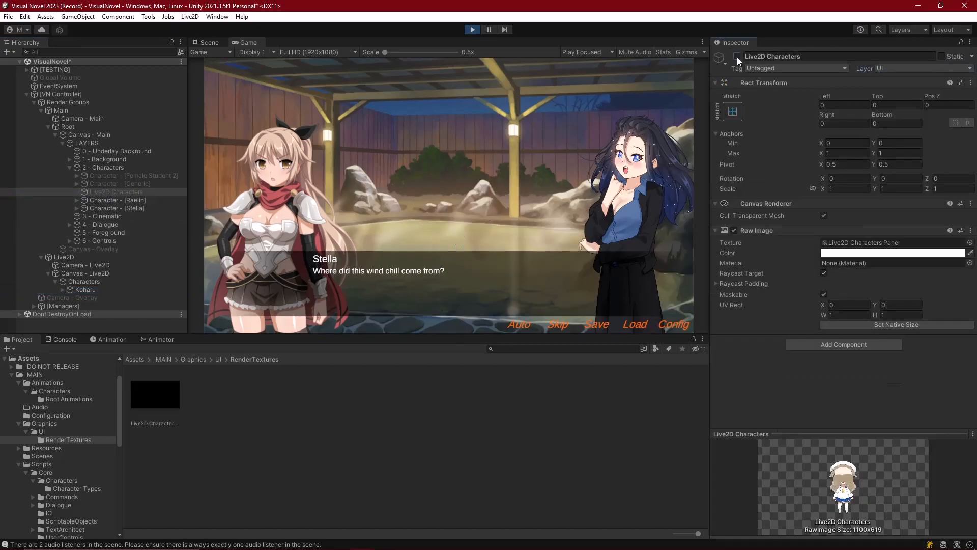
click(736, 56)
click(472, 29)
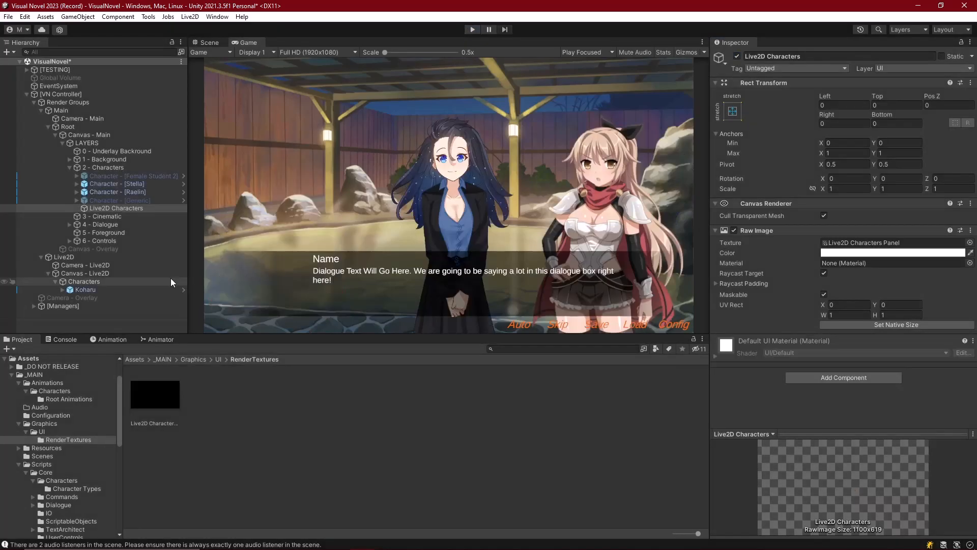
In edit mode, assign Koharu and all its child objects to the UI - Live2D layer and check the parent Characters object.
click(84, 289)
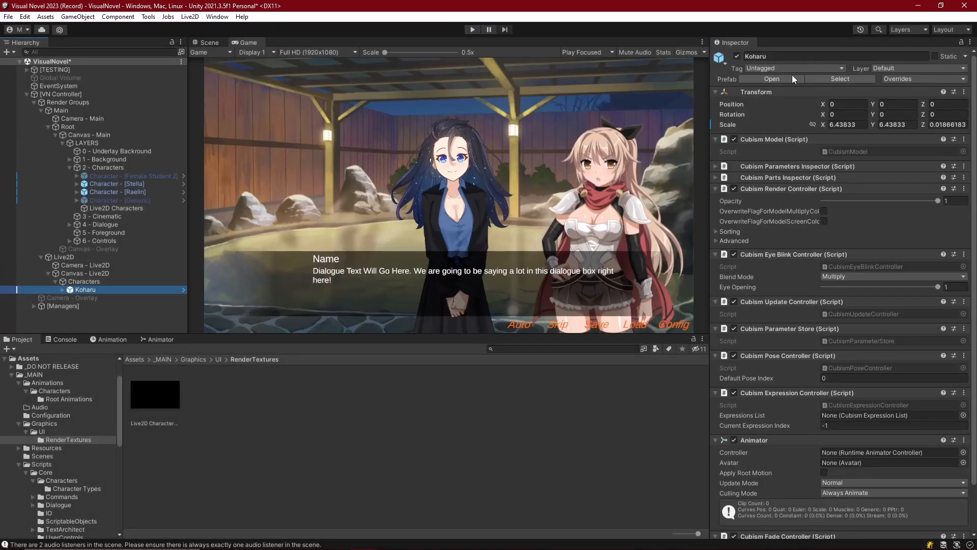
click(911, 68)
click(905, 135)
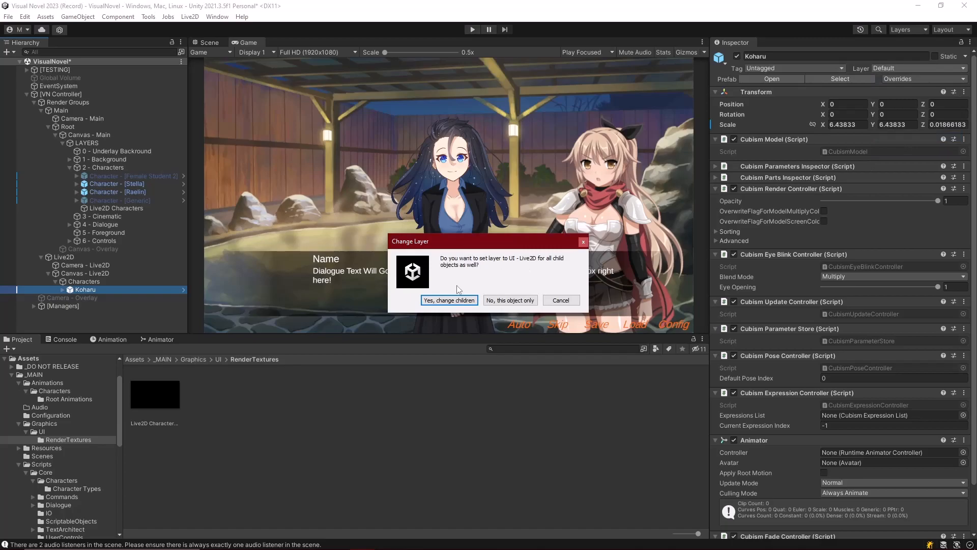
click(449, 300)
click(85, 282)
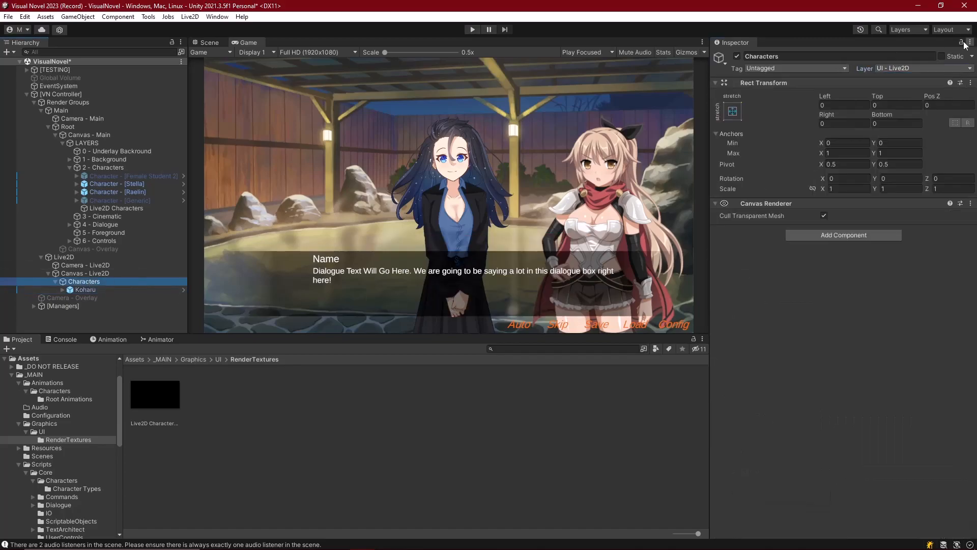
Set Koharu's X and Y scale to 500 in edit mode.
click(85, 289)
click(842, 124)
text(500)
key(Tab)
text(5)
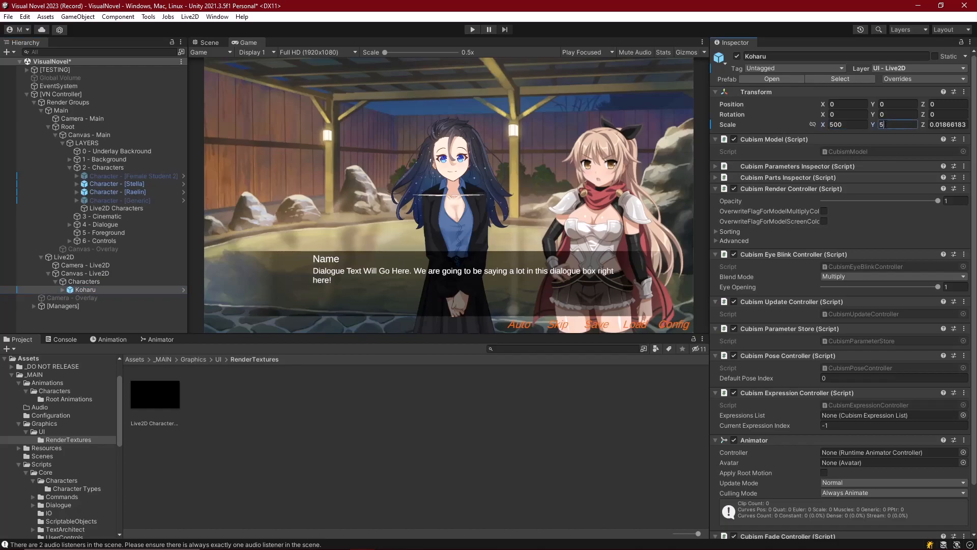
text(00)
Set Koharu's X and Y scale to 750.
click(846, 124)
text(7)
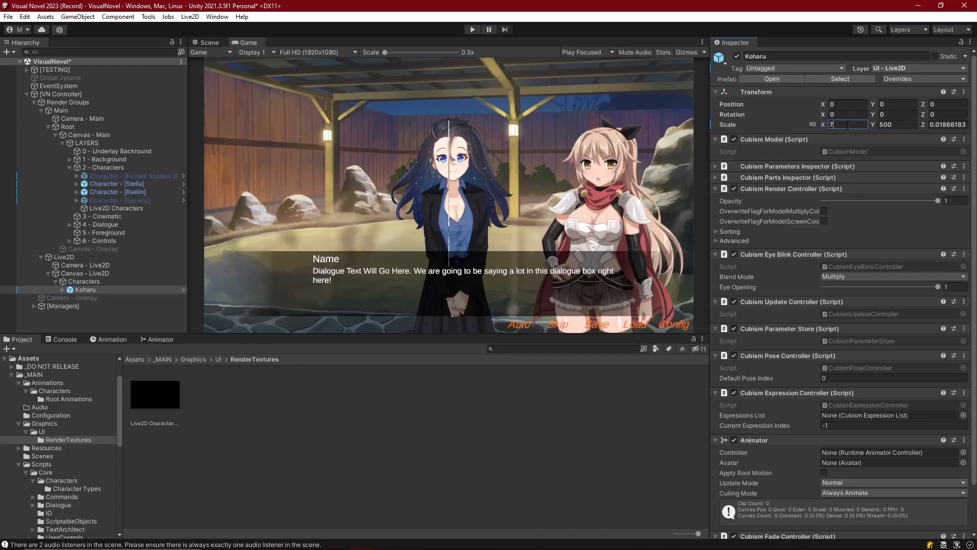
text(50)
click(894, 124)
text(75)
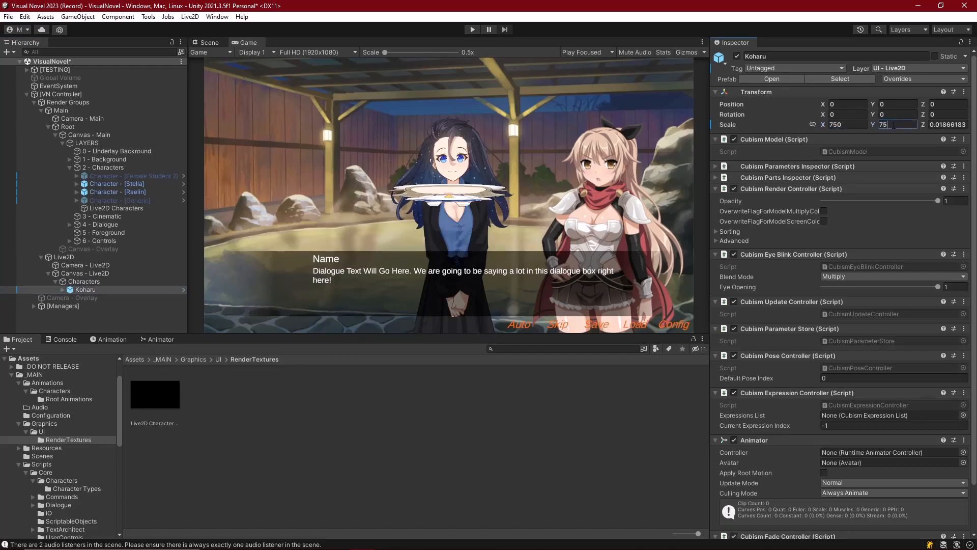
text(0)
Set Koharu's X and Y scale to 650.
click(846, 124)
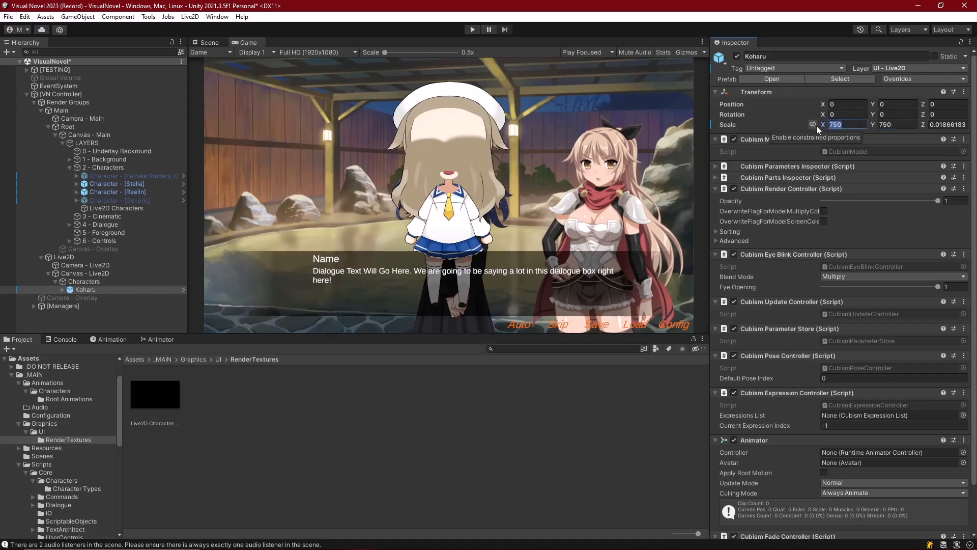
text(650)
click(887, 125)
text(650)
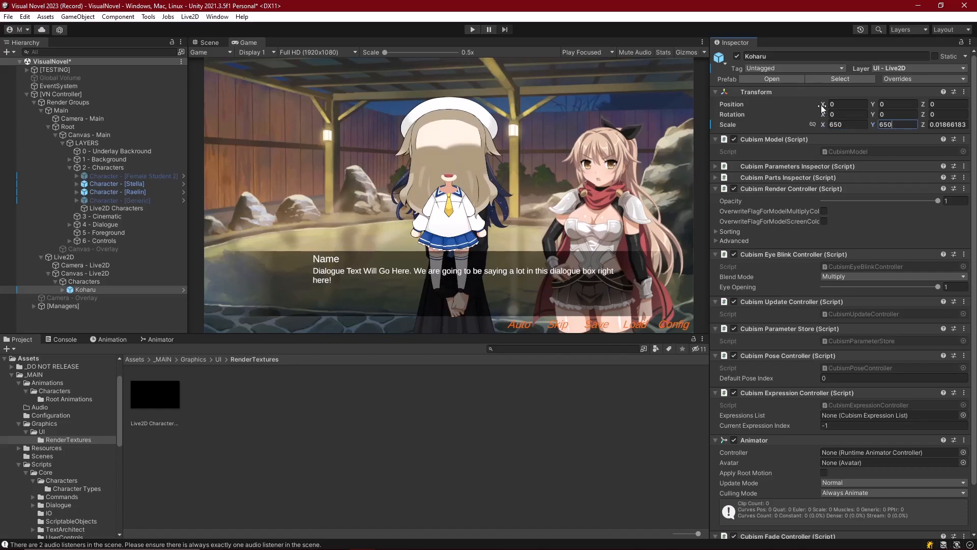
Lower Koharu to a Y position of -150.79 and set its X position to 0.
drag(823, 105, 249, 251)
click(848, 104)
text(0)
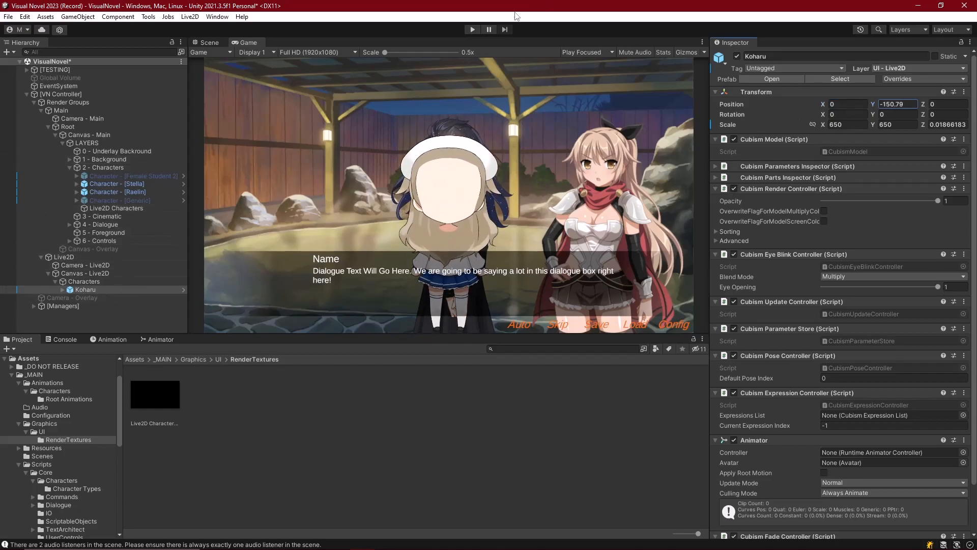
Run the game, disable the Live2D group, and toggle the Live2D Characters image off and on to compare the display.
click(472, 29)
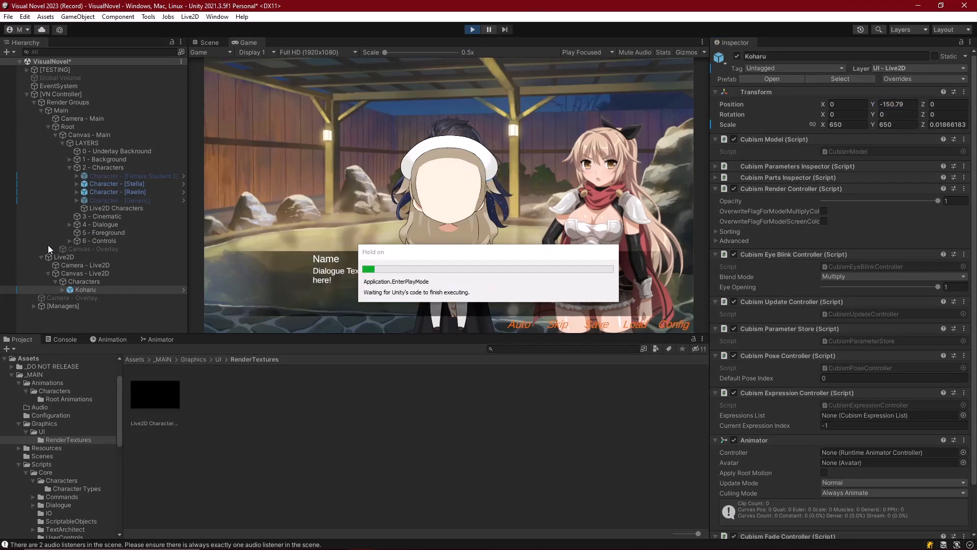
click(64, 273)
click(736, 56)
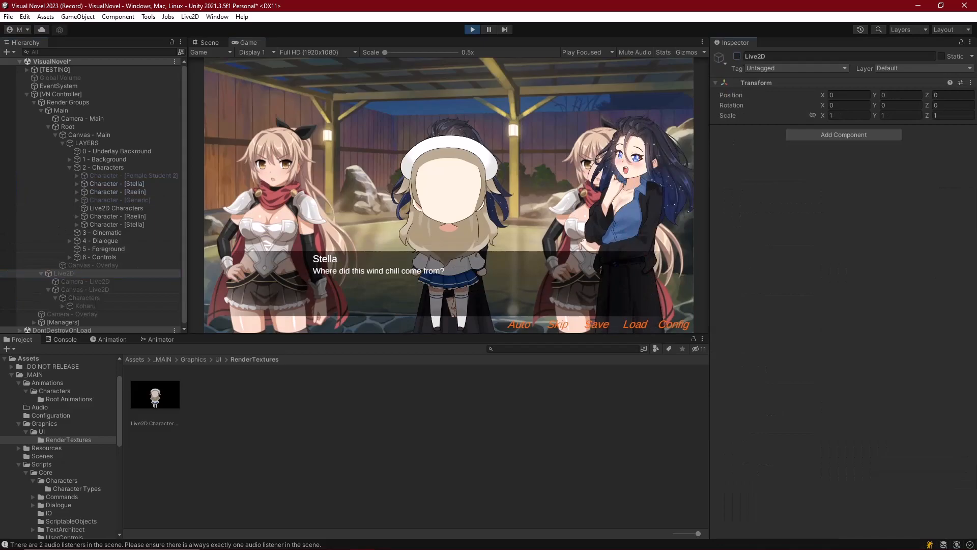
click(116, 208)
click(736, 56)
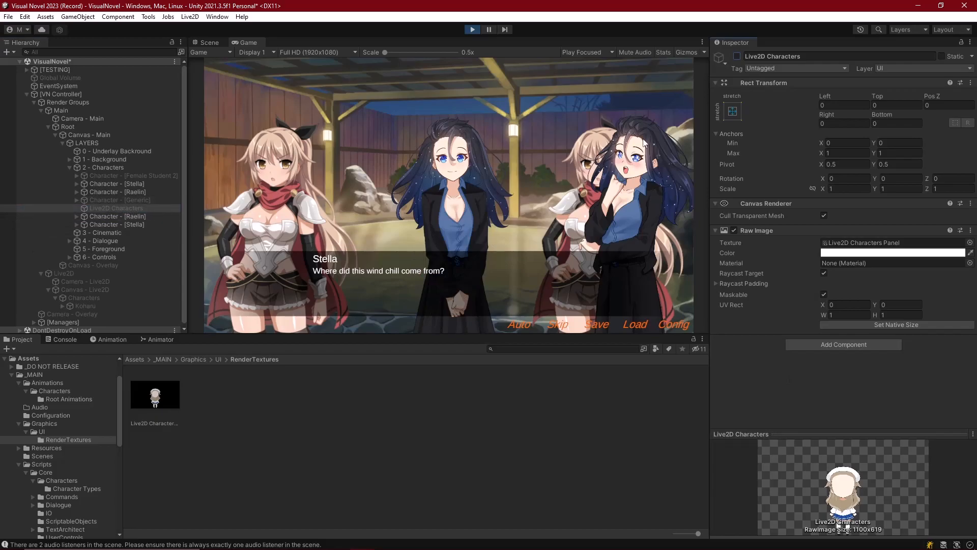
click(737, 56)
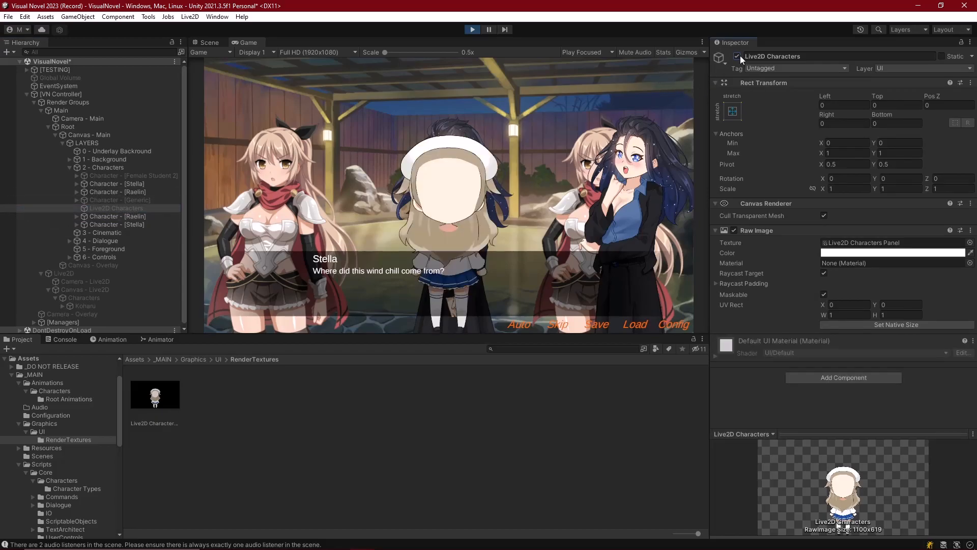
Re-enable the Live2D group, inspect Koharu, and stop the game.
click(71, 274)
click(737, 56)
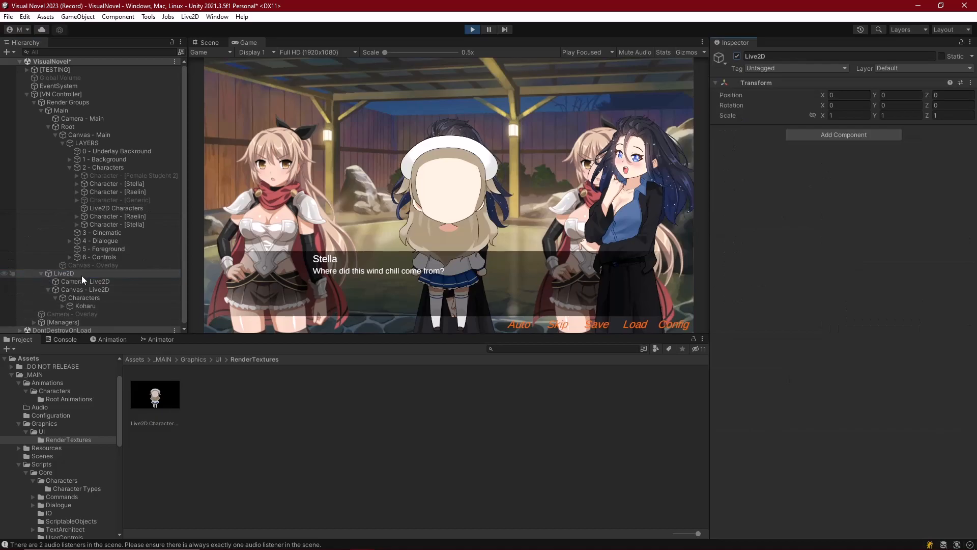
click(91, 304)
click(472, 30)
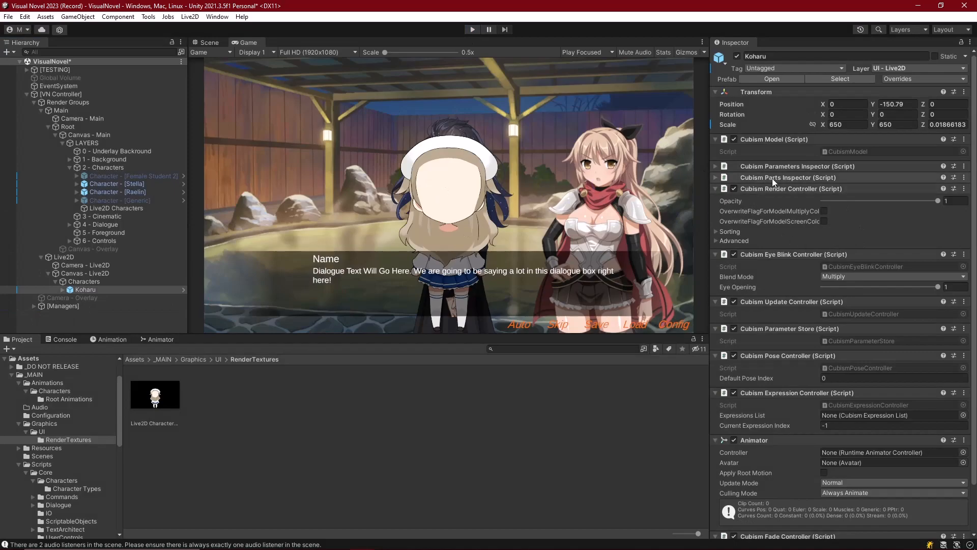
In Koharu's Cubism Render Controller sorting settings, set Order In Layer to 1 and Mode to Back To Front Order.
click(716, 232)
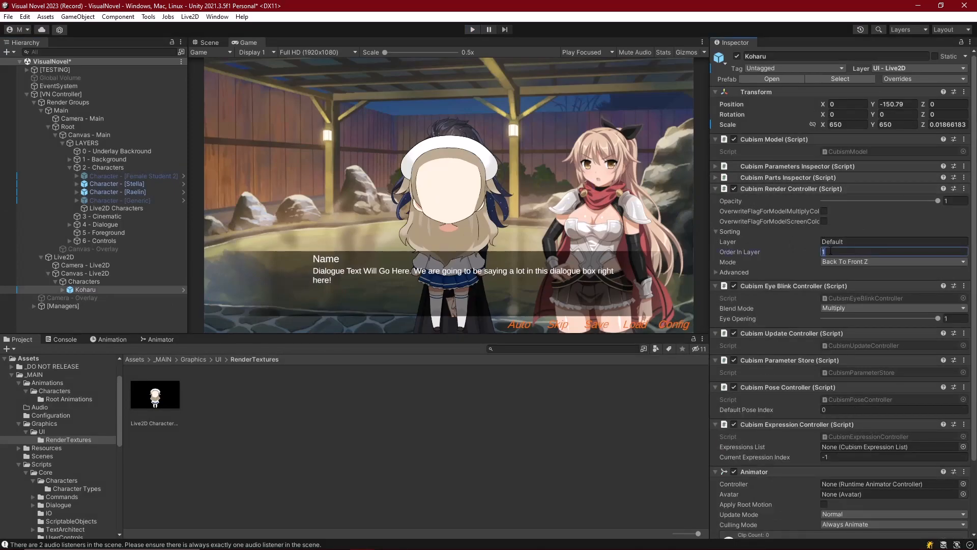
key(Tab)
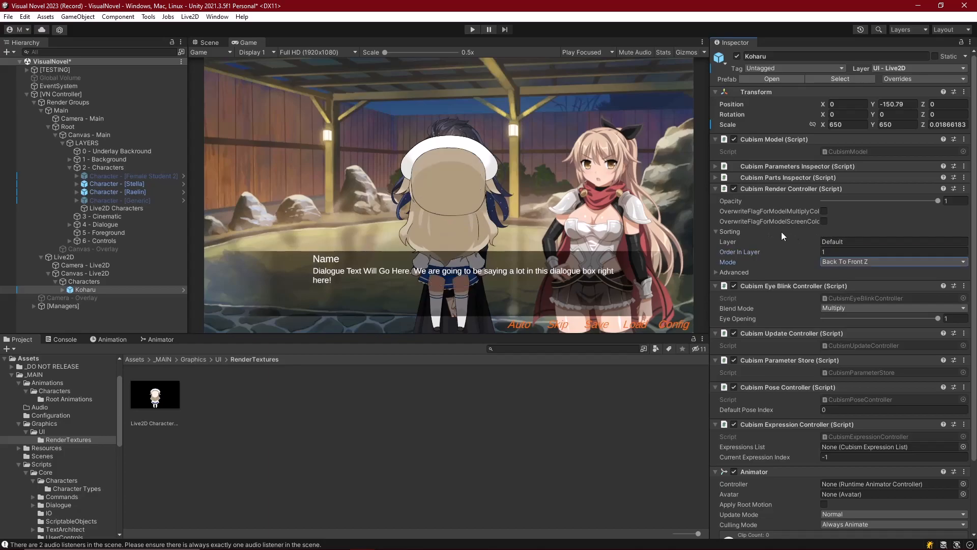
click(842, 264)
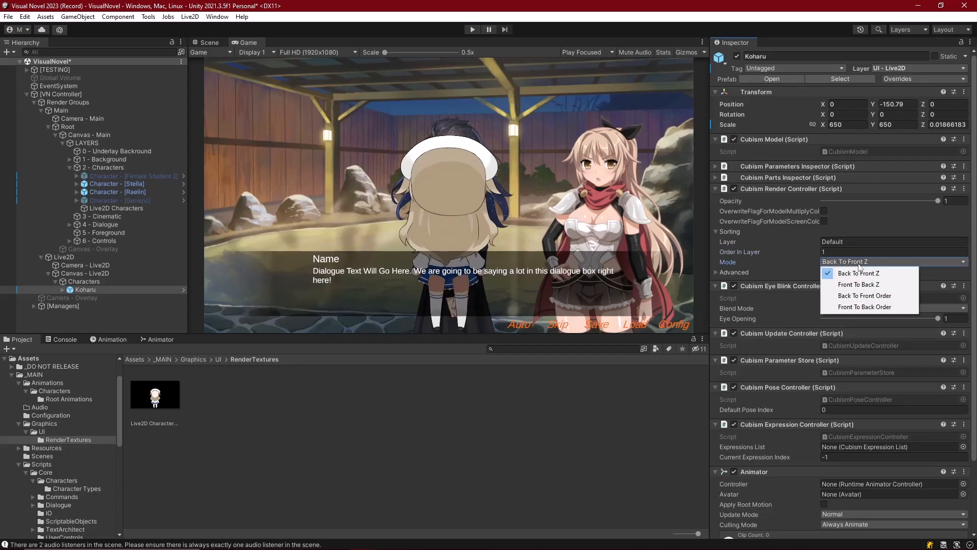
click(854, 297)
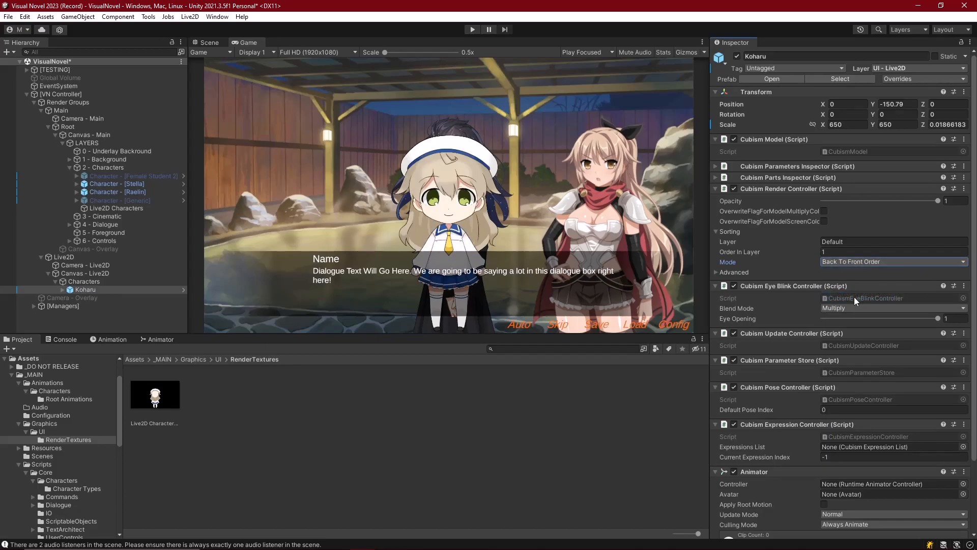
Examine the list of parts that make up the Koharu model in the hierarchy.
click(62, 289)
click(69, 306)
scroll(97, 262, down, 3)
scroll(97, 261, down, 2)
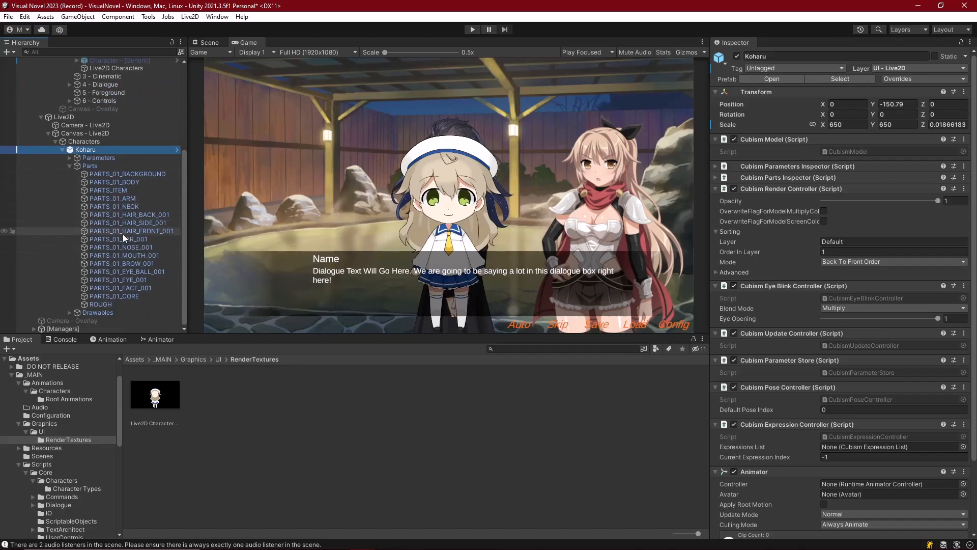
click(69, 165)
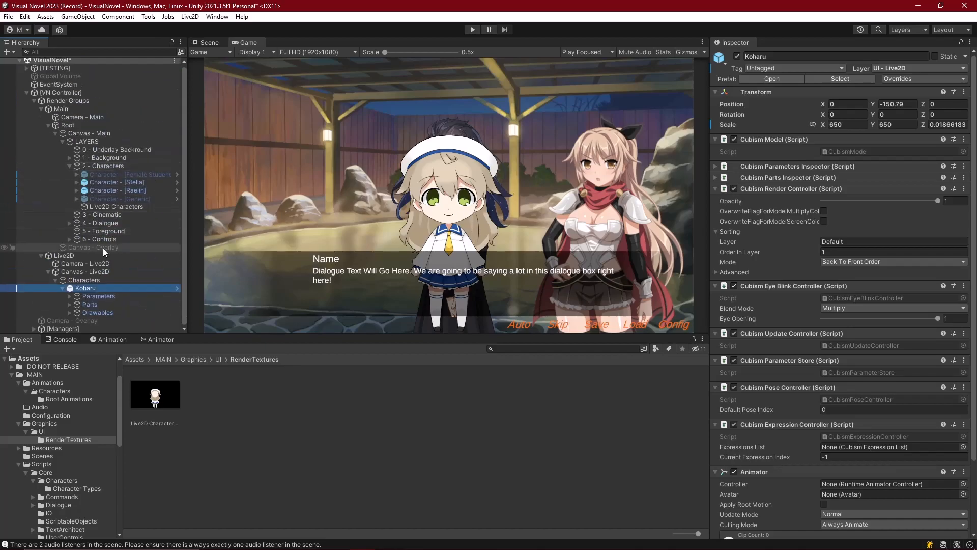
Set Koharu's Z scale to 1 and collapse its child objects in the hierarchy.
click(941, 125)
key(ctrl+a)
text(1)
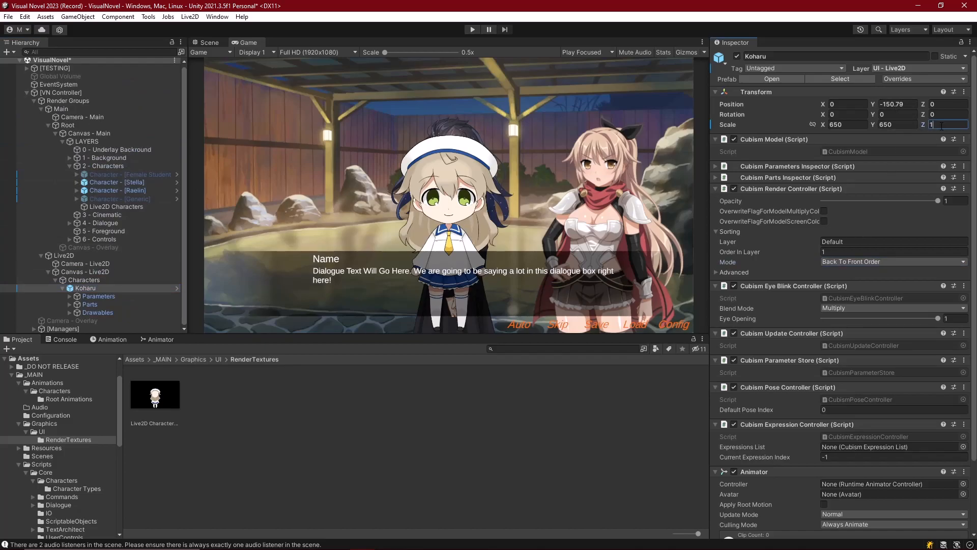
click(75, 279)
click(62, 288)
Duplicate Koharu and shift the copy sideways to an X position of 111.6.
click(77, 289)
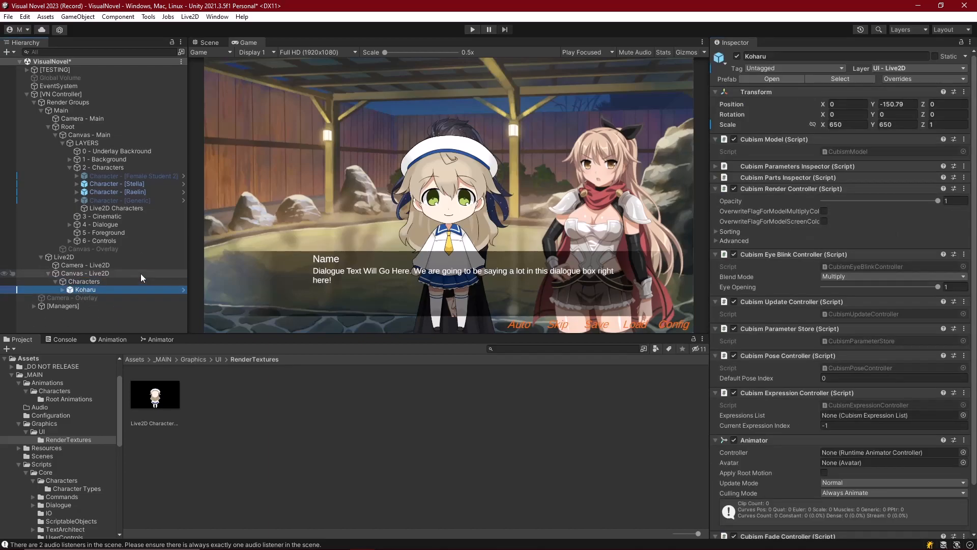
key(ctrl+d)
drag(822, 103, 43, 118)
Set the duplicate's Order In Layer to 1 in its Cubism Render Controller and look over its remaining components.
click(729, 232)
click(786, 250)
text(1)
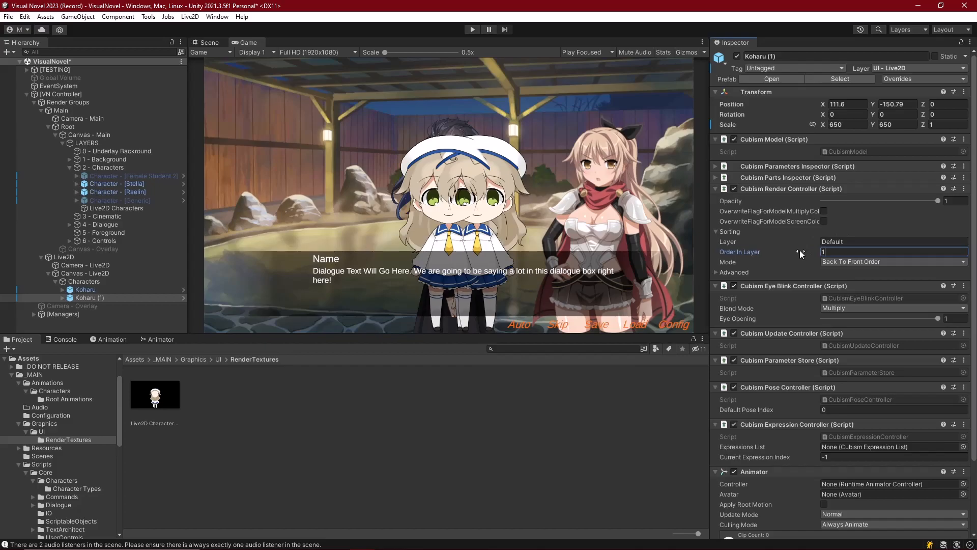
scroll(800, 246, down, 3)
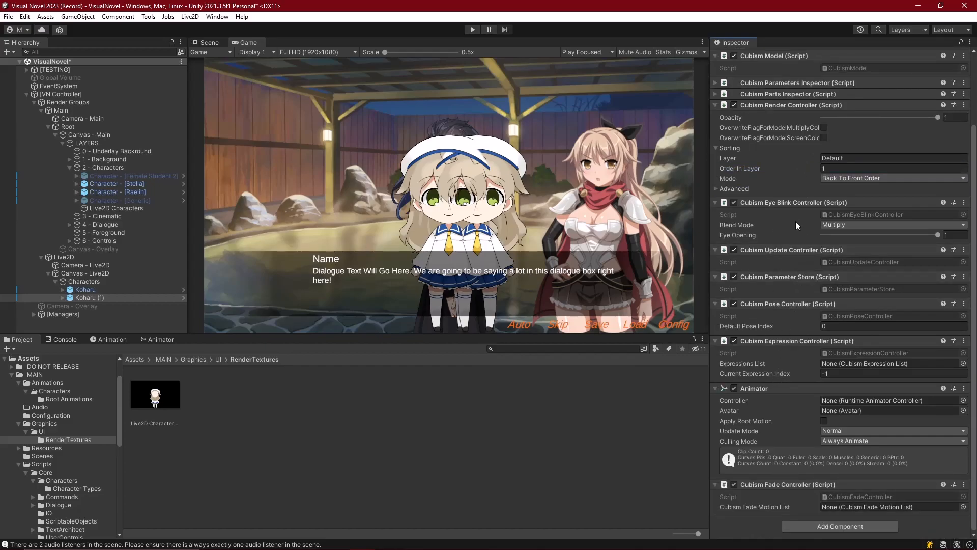
scroll(783, 349, up, 3)
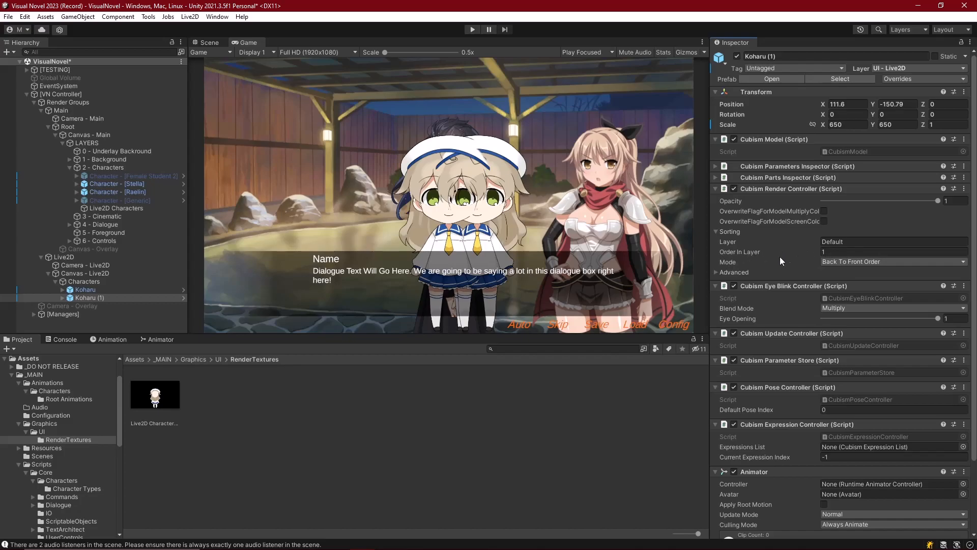
Try Order In Layer values of 2, 20, 30, 50, 70, 150 and 250 on the duplicate Koharu.
text(2)
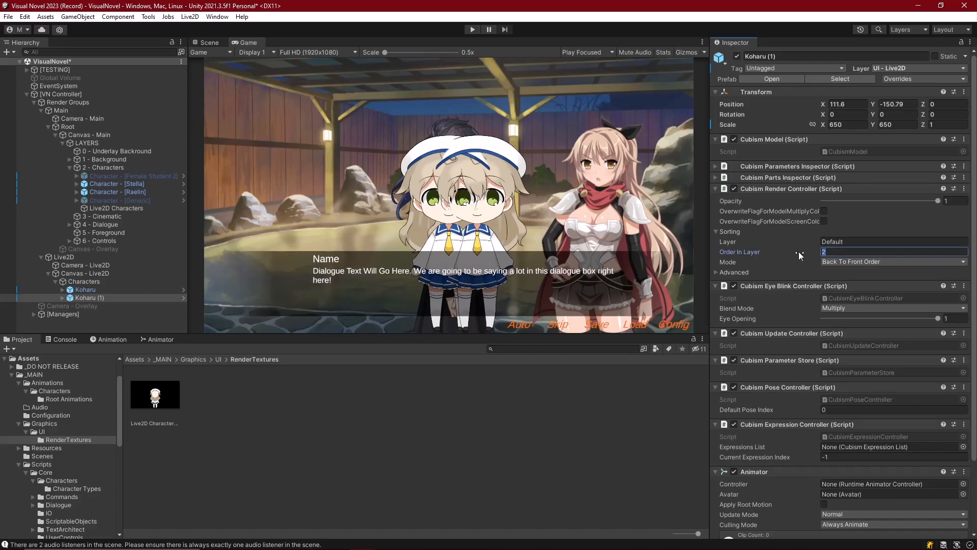
text(20)
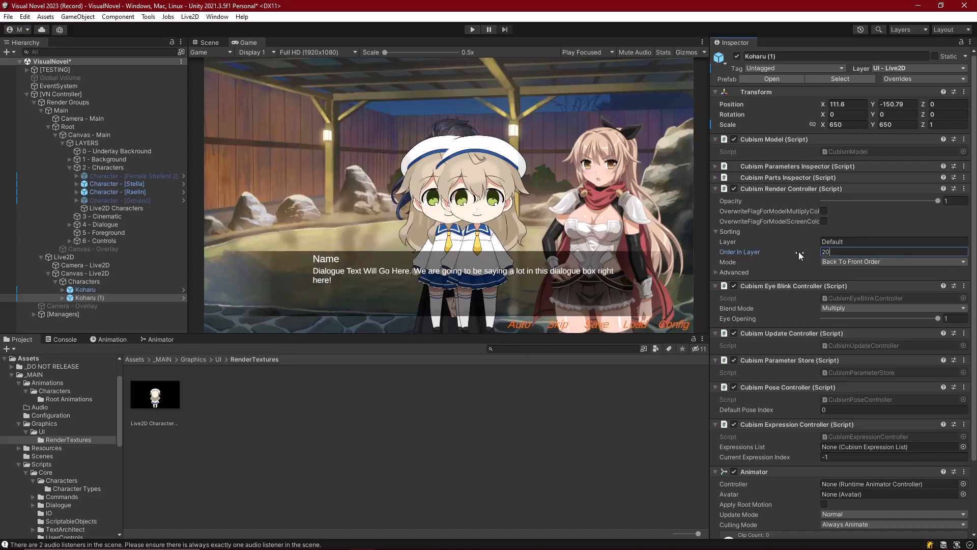
key(BackSpace)
key(BackSpace)
text(30)
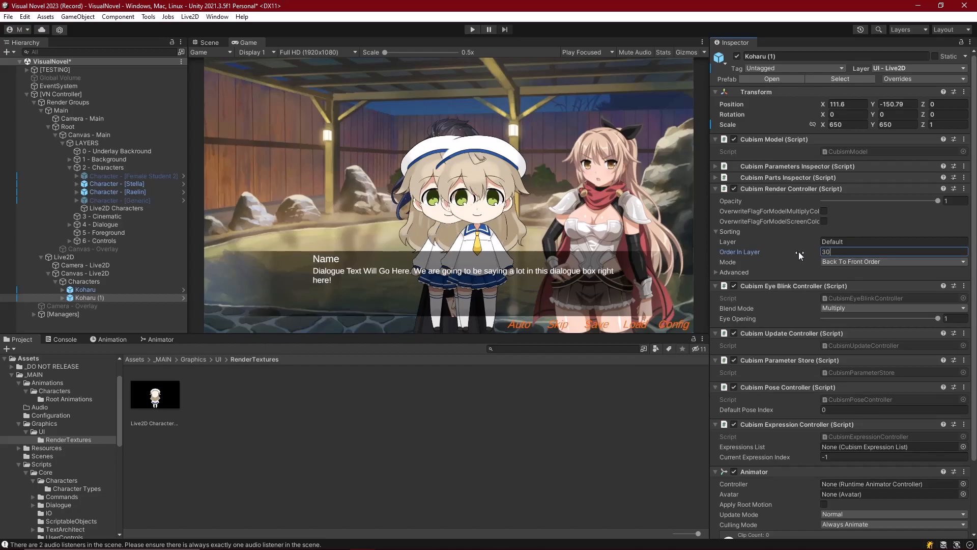
key(BackSpace)
key(BackSpace)
text(50)
key(BackSpace)
key(BackSpace)
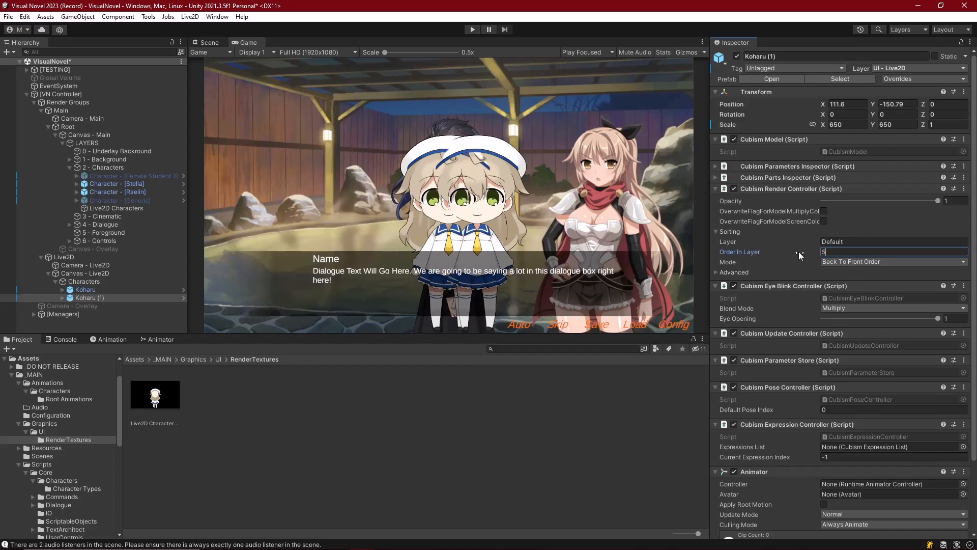
text(70)
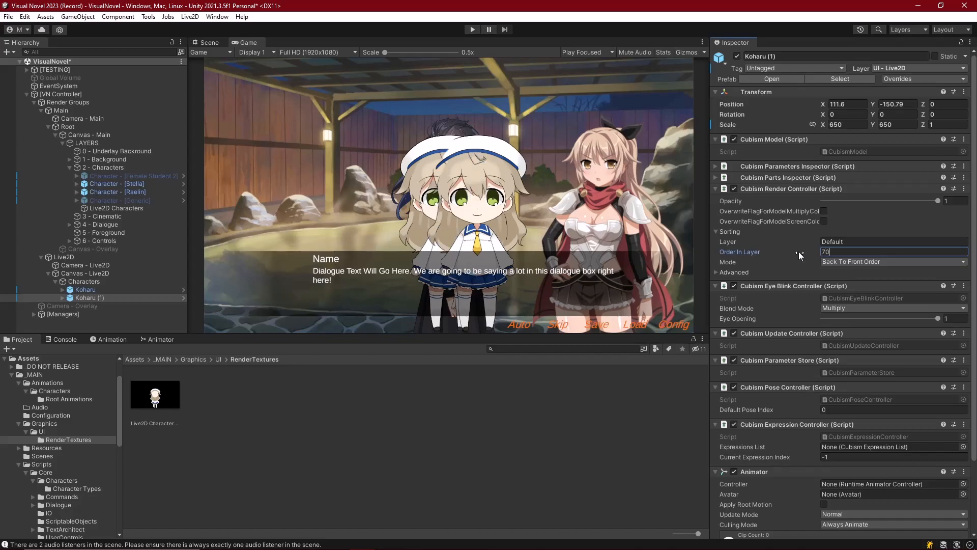
key(BackSpace)
key(BackSpace)
text(150)
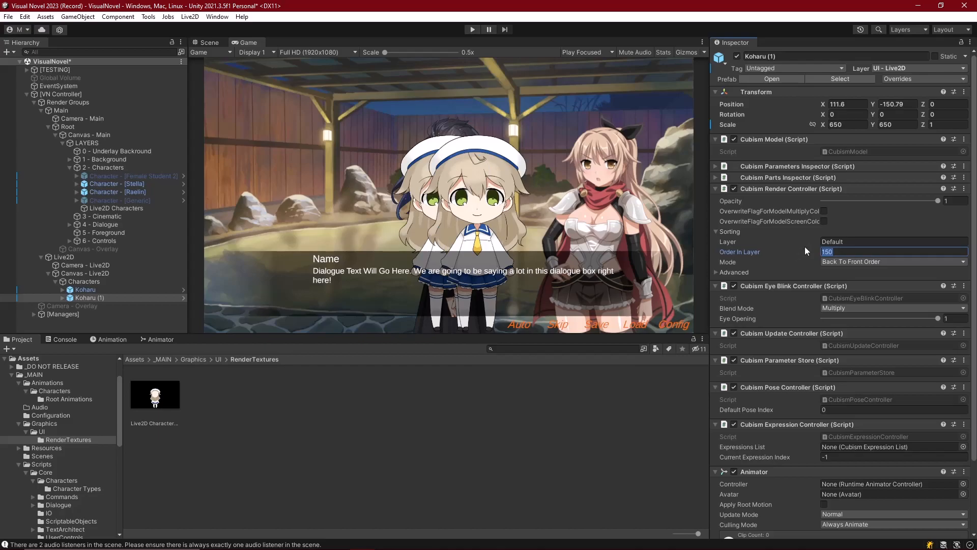
text(250)
Set the original Koharu's Order In Layer to 500 in its Cubism Render Controller's Sorting settings.
click(86, 289)
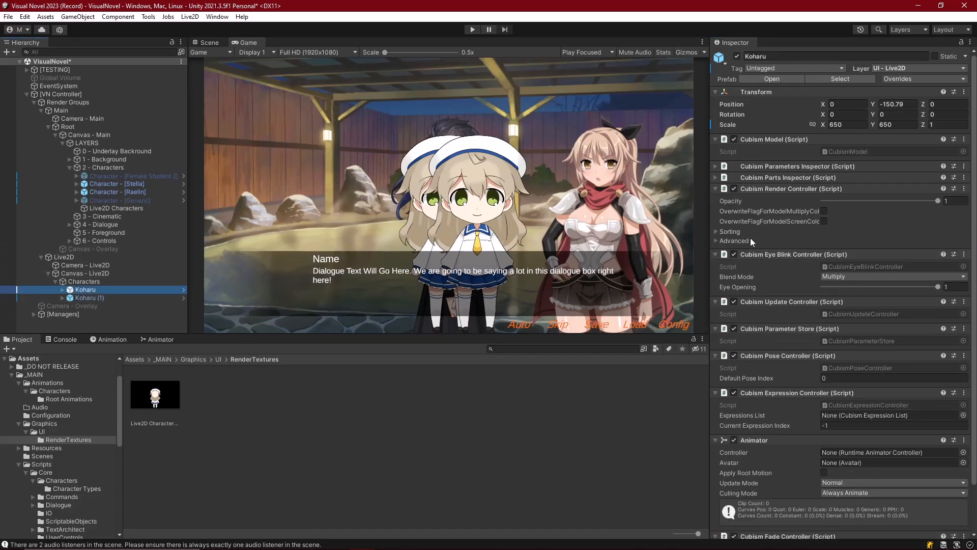
click(735, 230)
click(849, 250)
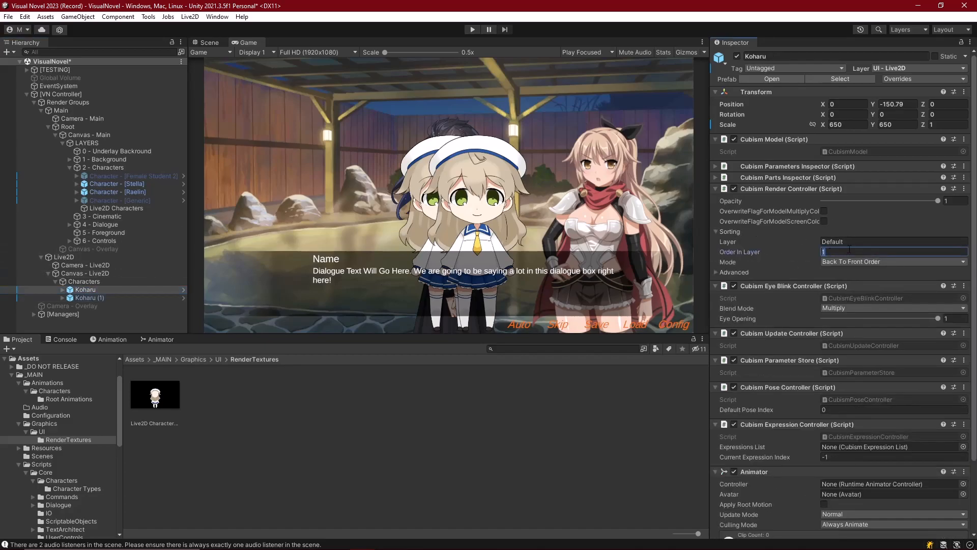
text(500)
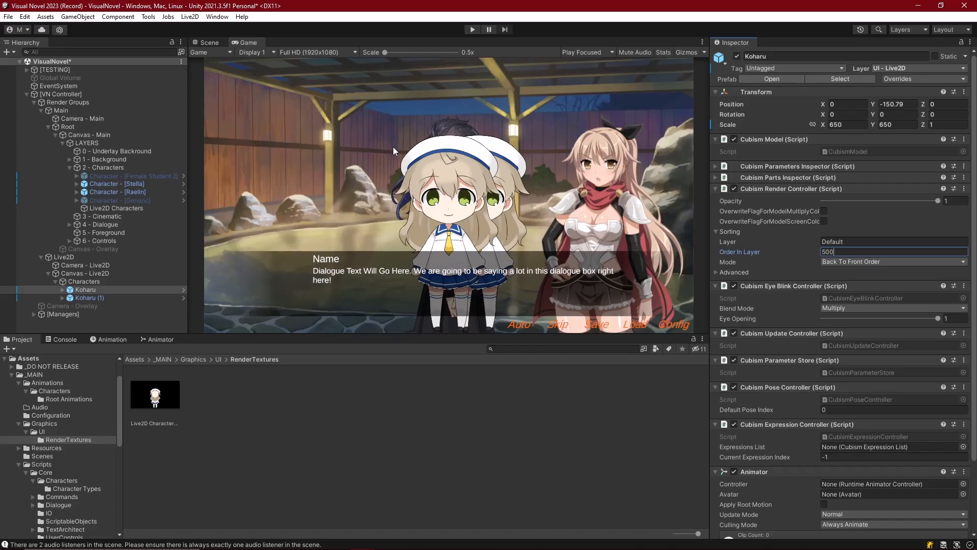
Delete the duplicate Koharu (1) from the scene and select the original Koharu.
click(92, 298)
key(Delete)
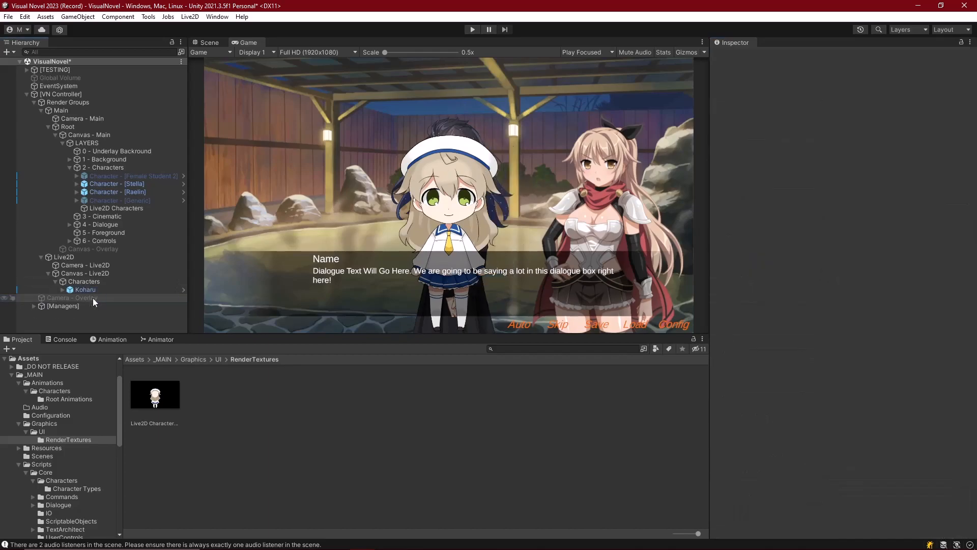
click(158, 289)
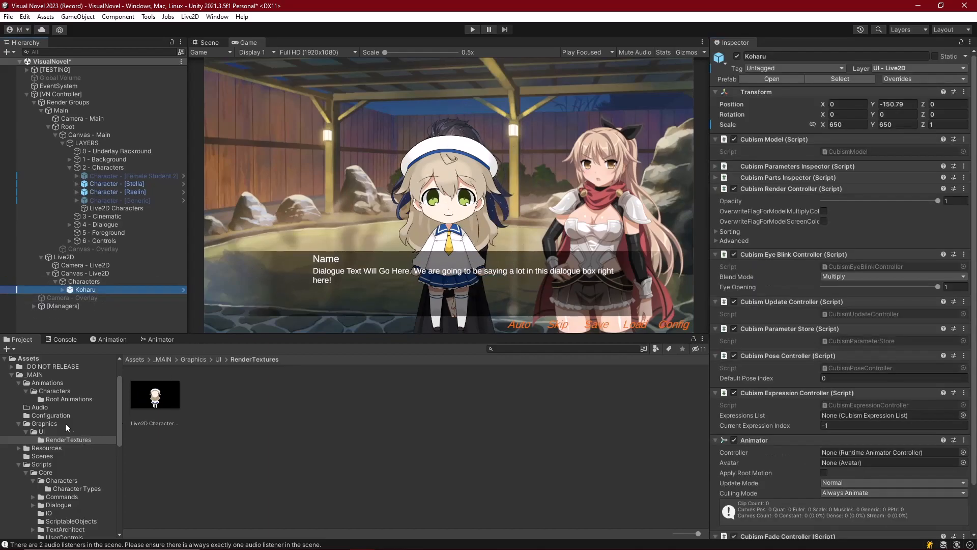
Add the Mao prefab from the Live2D Cubism sample models to the Characters object under Canvas - Live2D.
scroll(68, 426, down, 5)
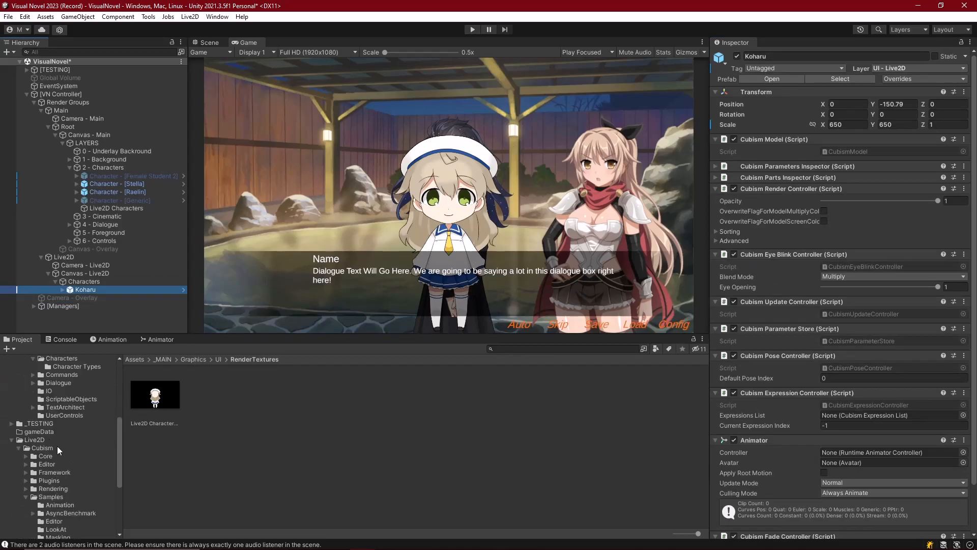
scroll(32, 448, down, 4)
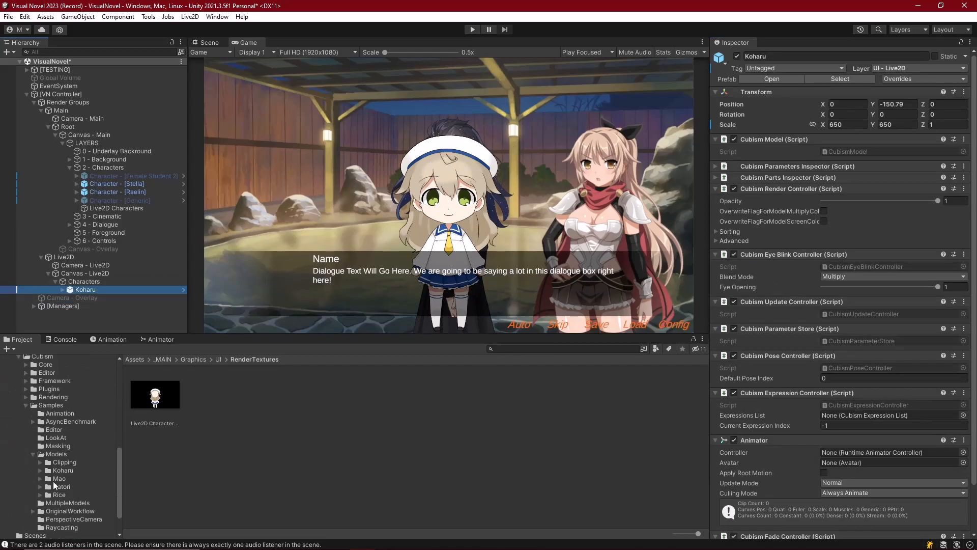
click(40, 478)
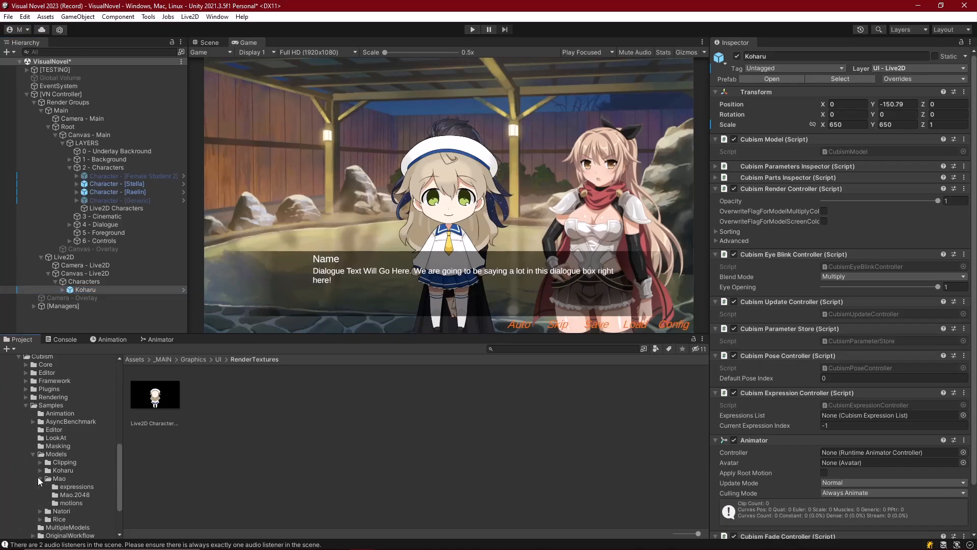
click(57, 480)
drag(270, 458, 86, 293)
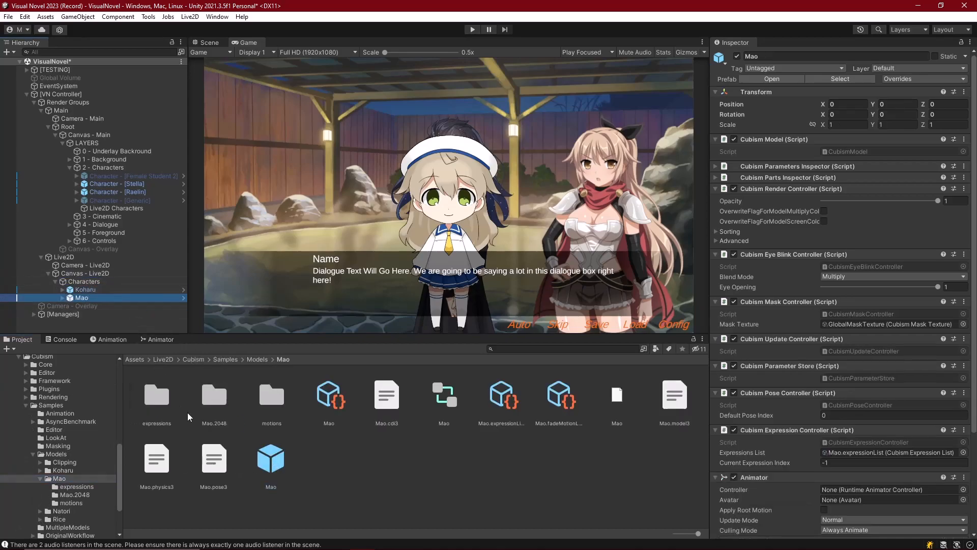
Add the Natori prefab from the sample models to the Characters object under Canvas - Live2D.
scroll(45, 418, down, 3)
click(41, 418)
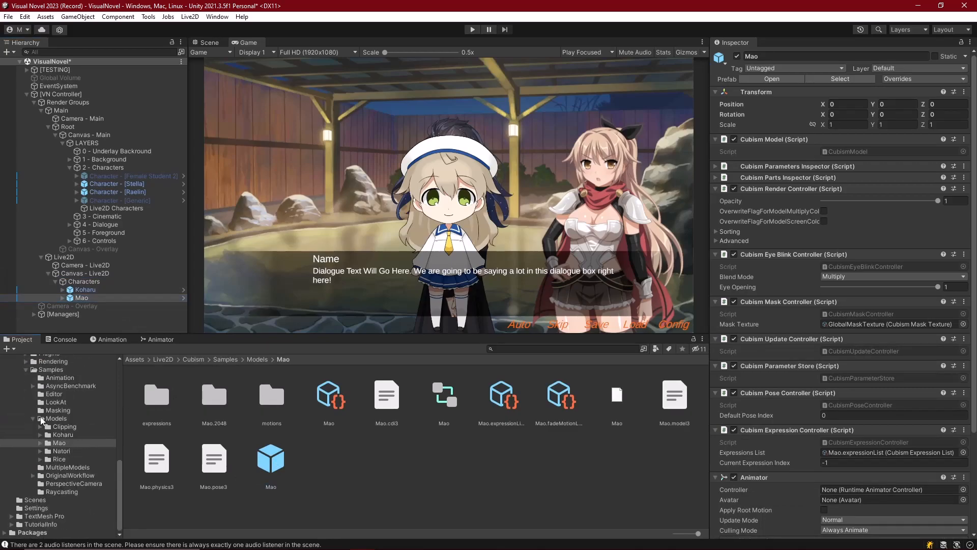
click(40, 451)
click(61, 451)
drag(214, 458, 89, 284)
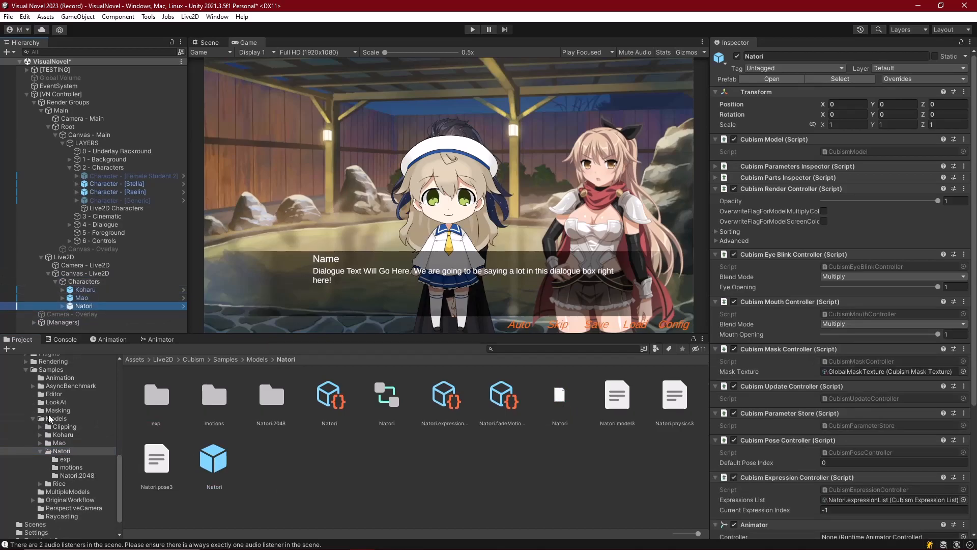
Add the Rice prefab from the sample models to the Characters object under Canvas - Live2D.
click(40, 450)
click(40, 458)
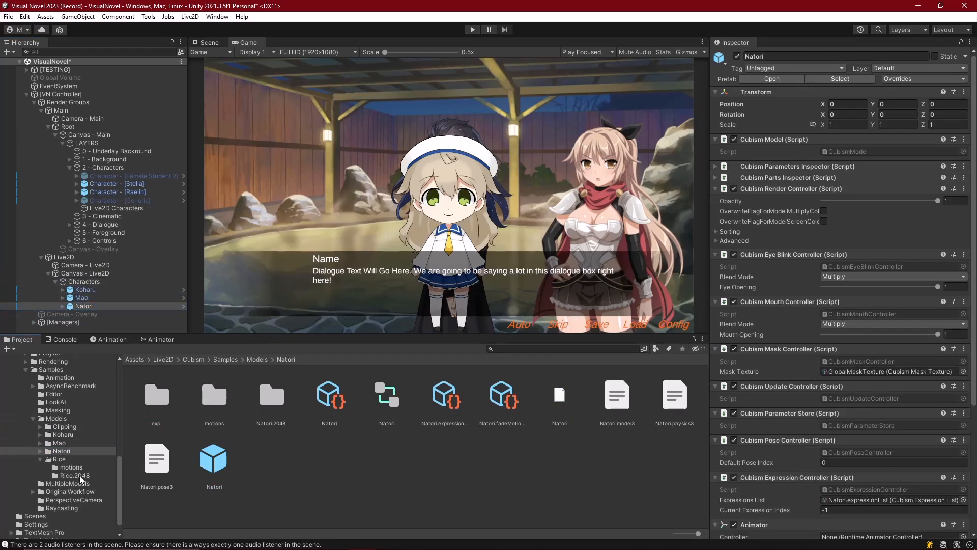
click(59, 459)
drag(640, 400, 81, 286)
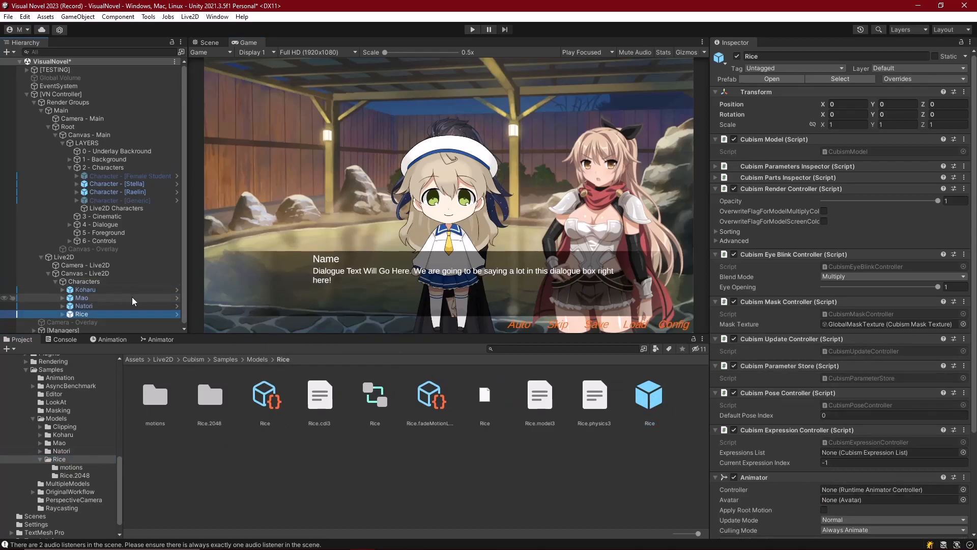
Deactivate the Koharu model under the Live2D Characters object.
click(87, 298)
shift+click(87, 313)
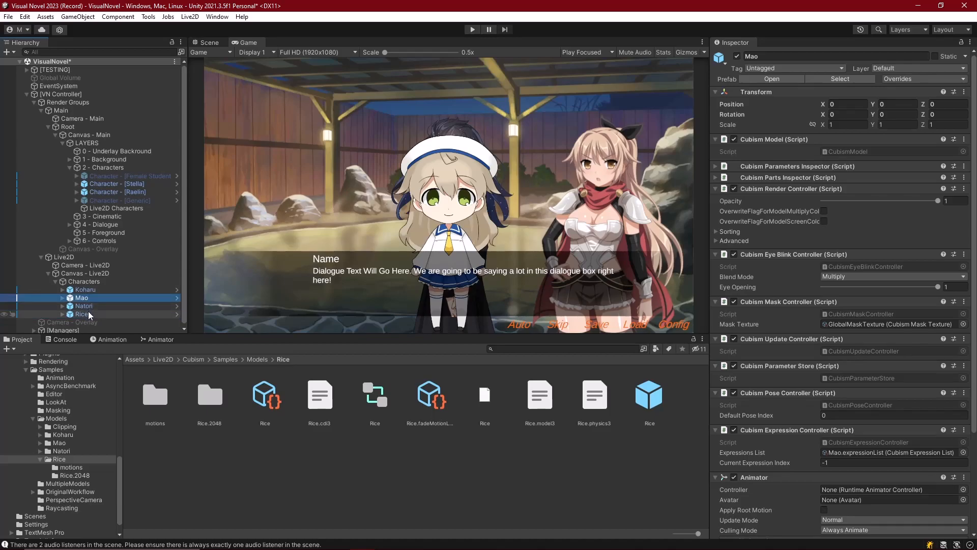
click(86, 289)
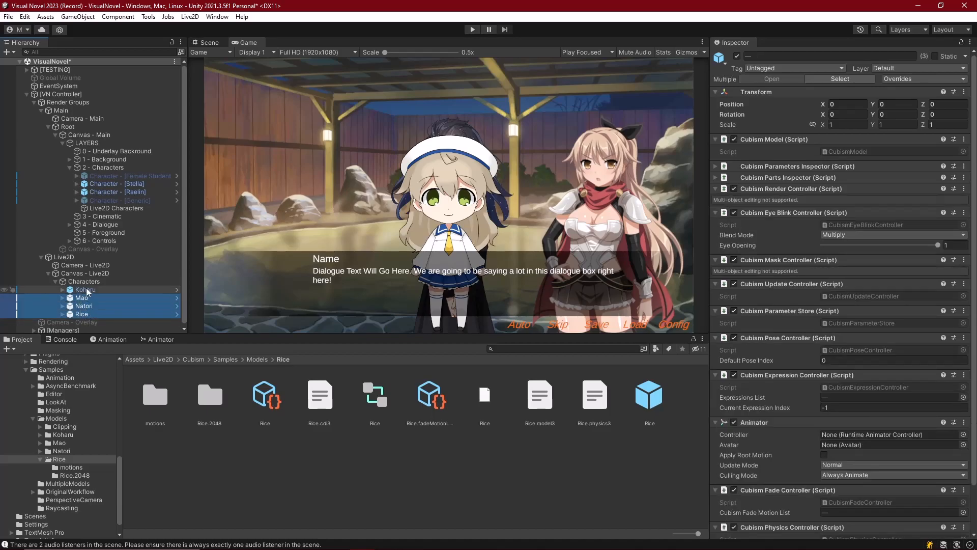
click(736, 56)
Deactivate the Character - [Stella] and Character - [Raelin] objects in the main canvas's 2 - Characters layer.
click(96, 298)
shift+click(95, 314)
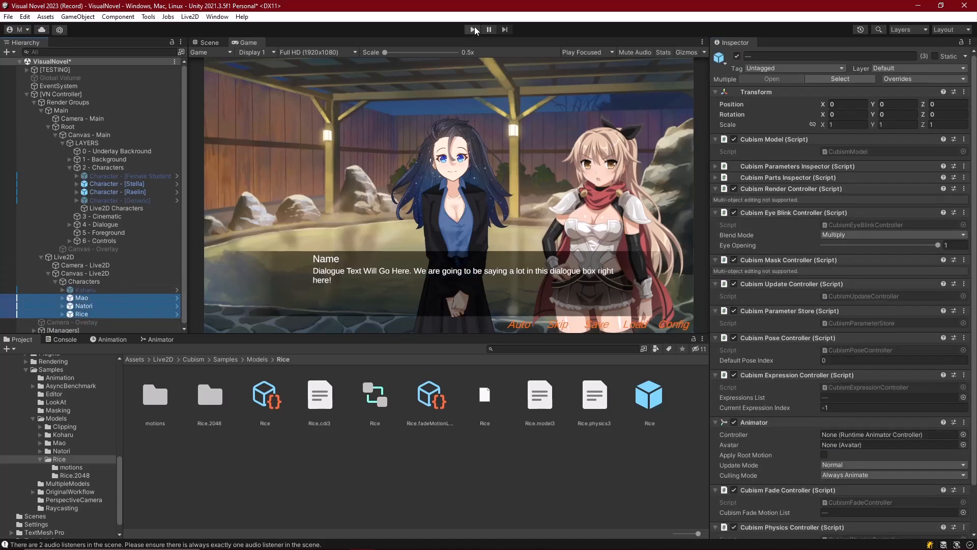
click(122, 184)
shift+click(122, 191)
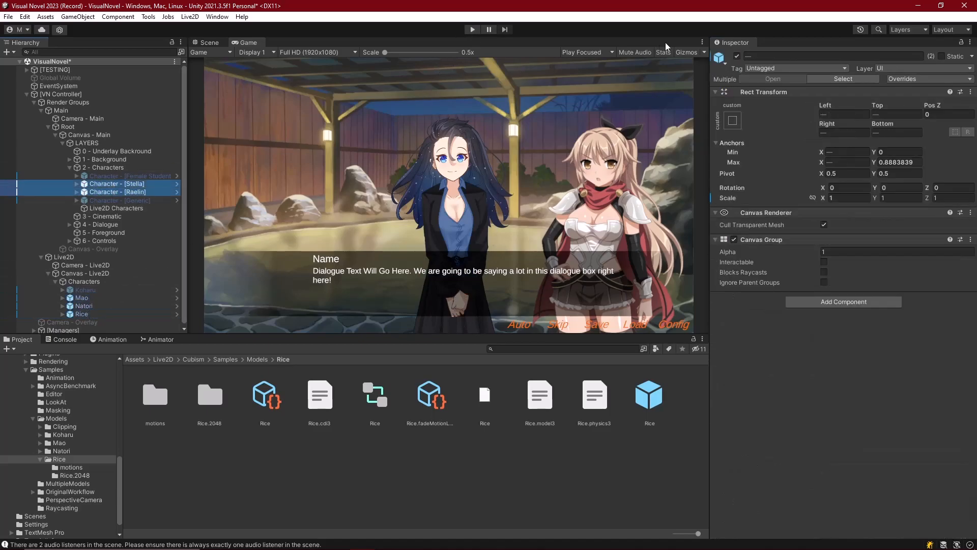
key(alt+shift+a)
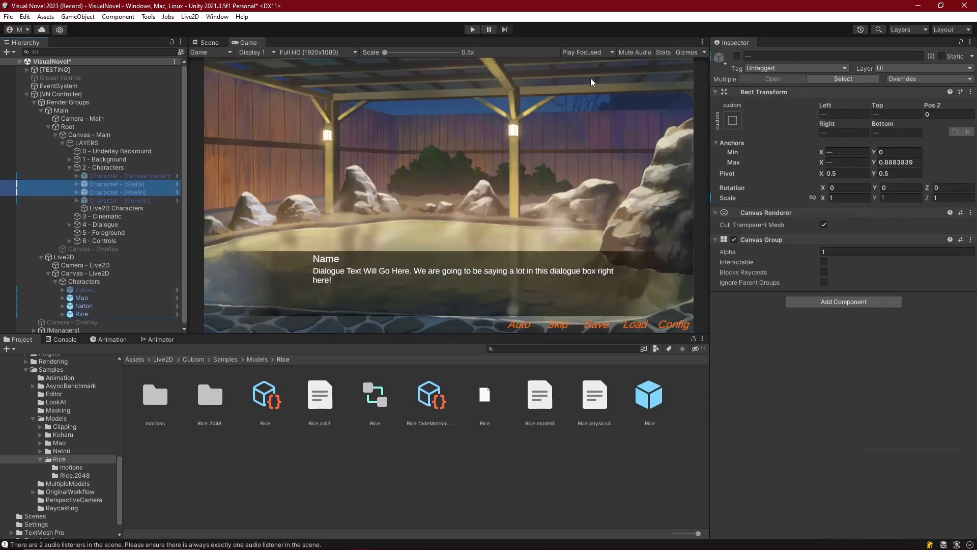
Run the scene in play mode and set the X and Y scale of Mao, Natori and Rice to 500.
click(472, 30)
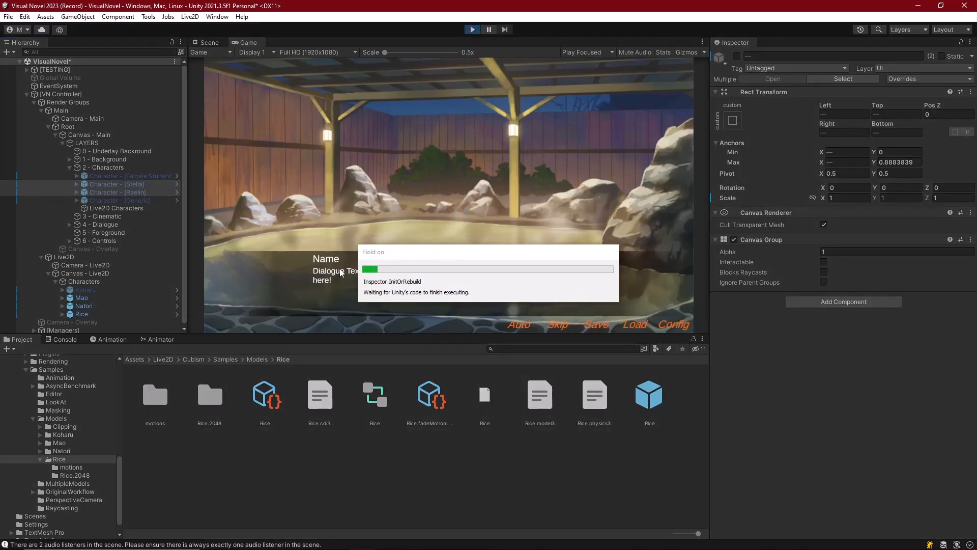
click(102, 281)
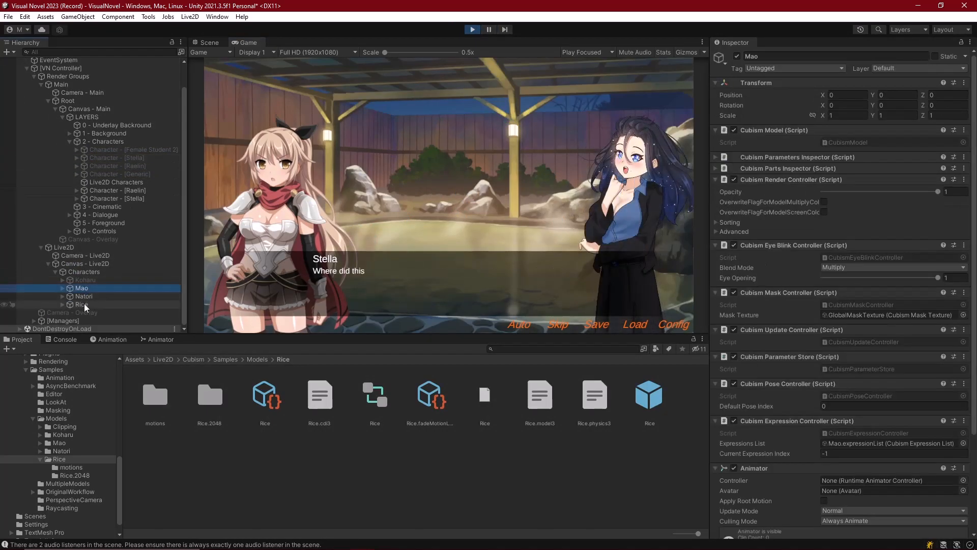
shift+click(82, 304)
click(848, 115)
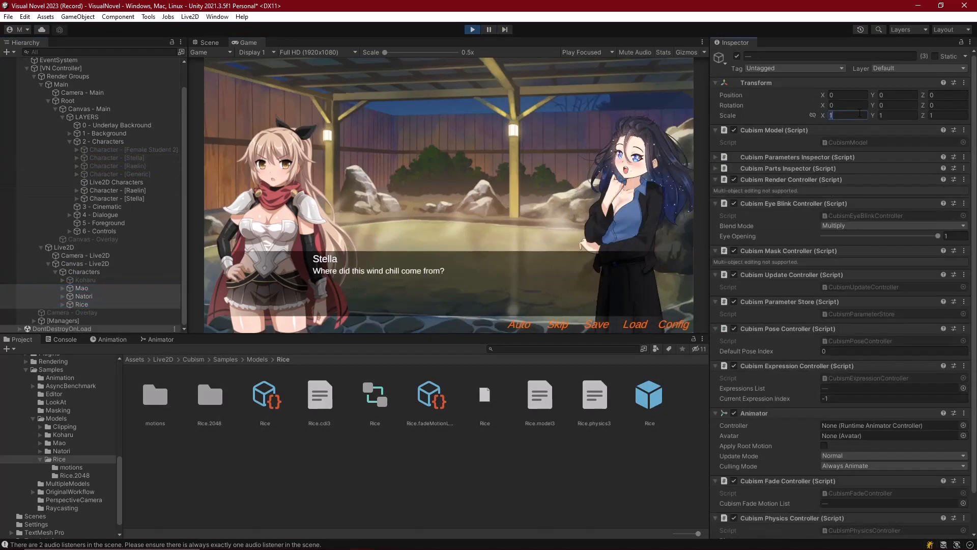
click(900, 115)
Assign Mao, Natori and Rice, including all their child objects, to the UI - Live2D layer.
click(105, 288)
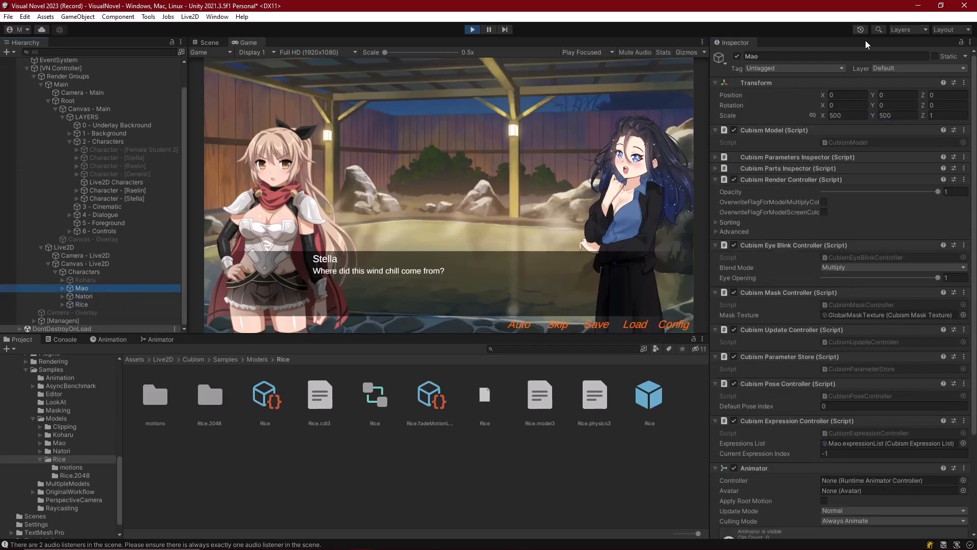
shift+click(104, 305)
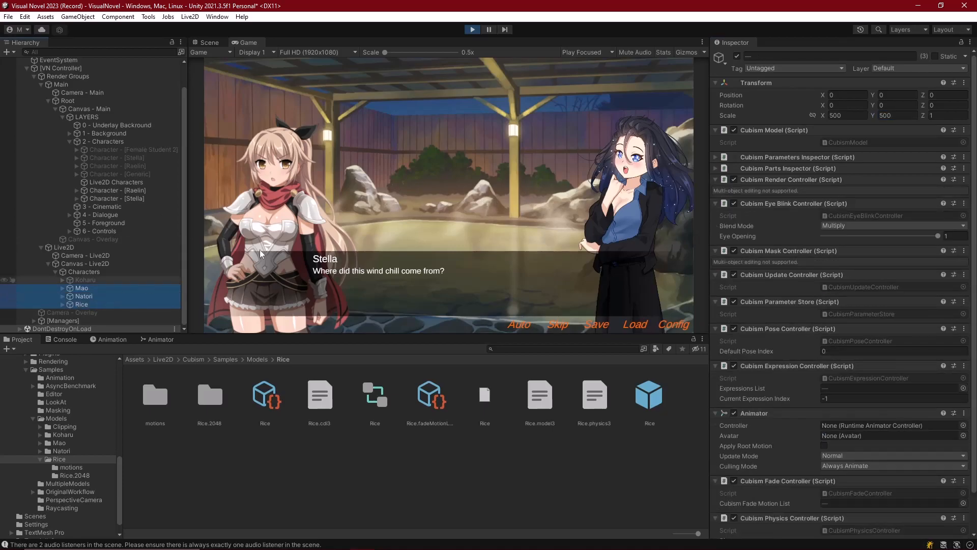
click(908, 66)
click(904, 136)
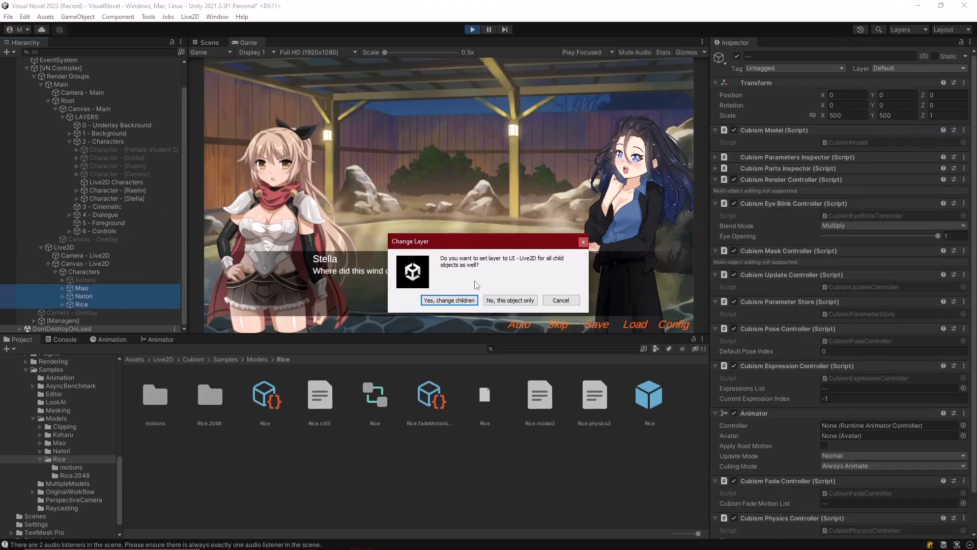
click(451, 300)
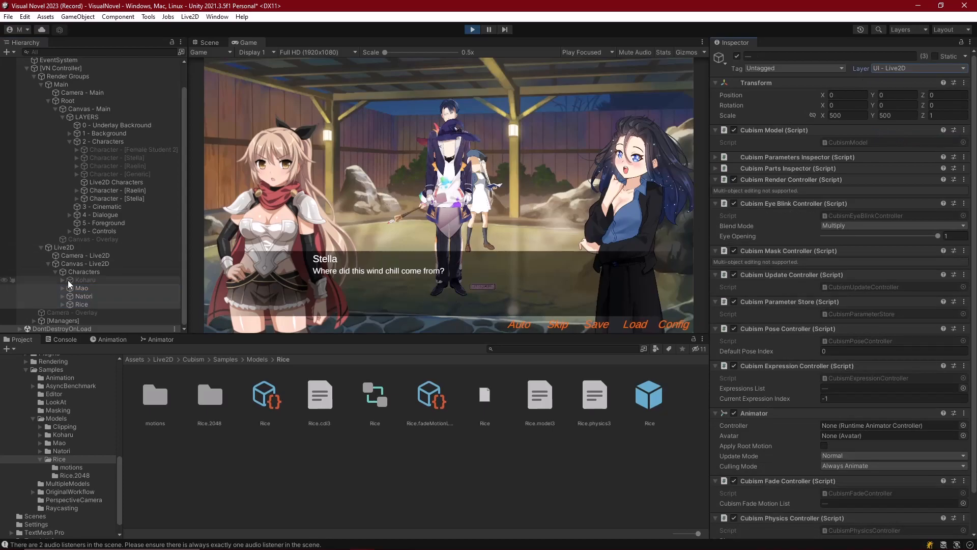
Set the Cubism Render Controller's sorting mode of the Mao model to Back To Front Order.
click(84, 288)
shift+click(86, 305)
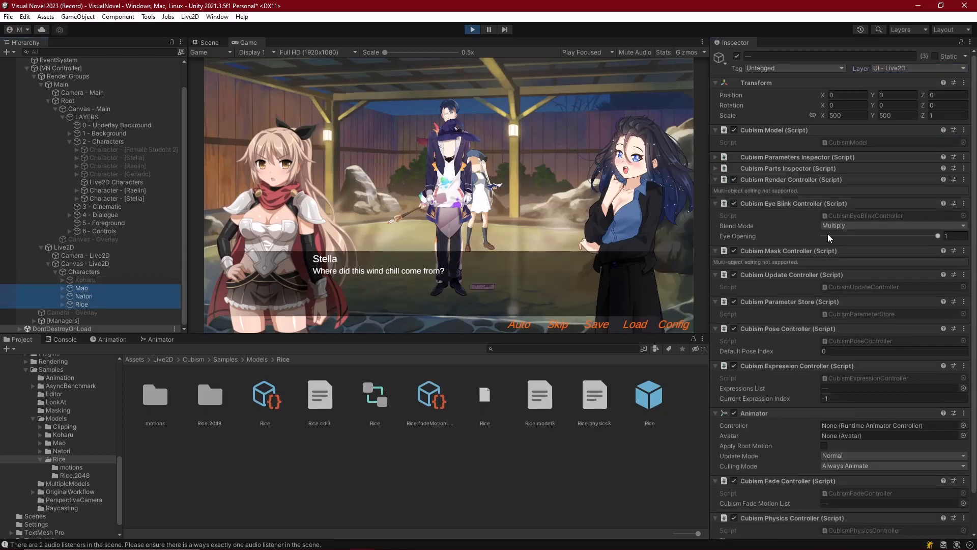
click(780, 180)
click(780, 180)
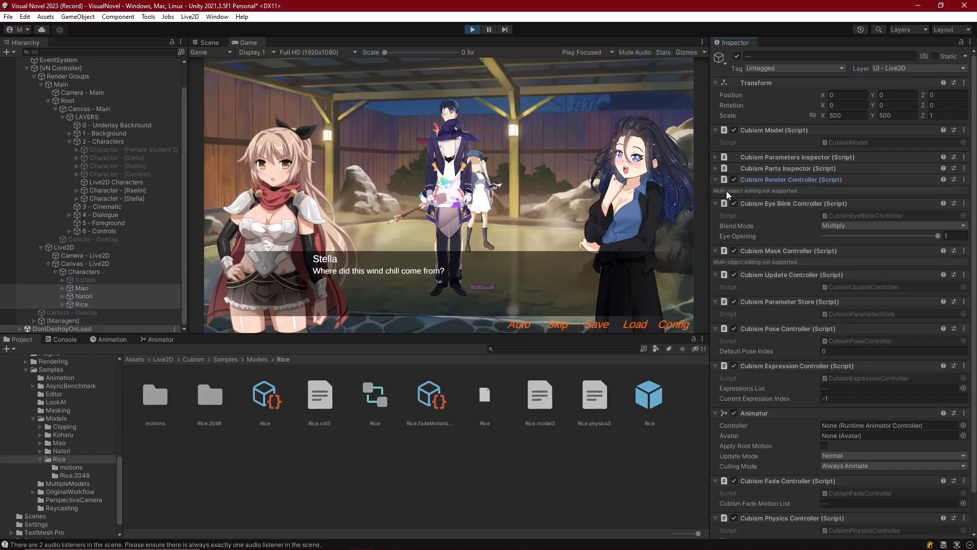
key(ctrl+z)
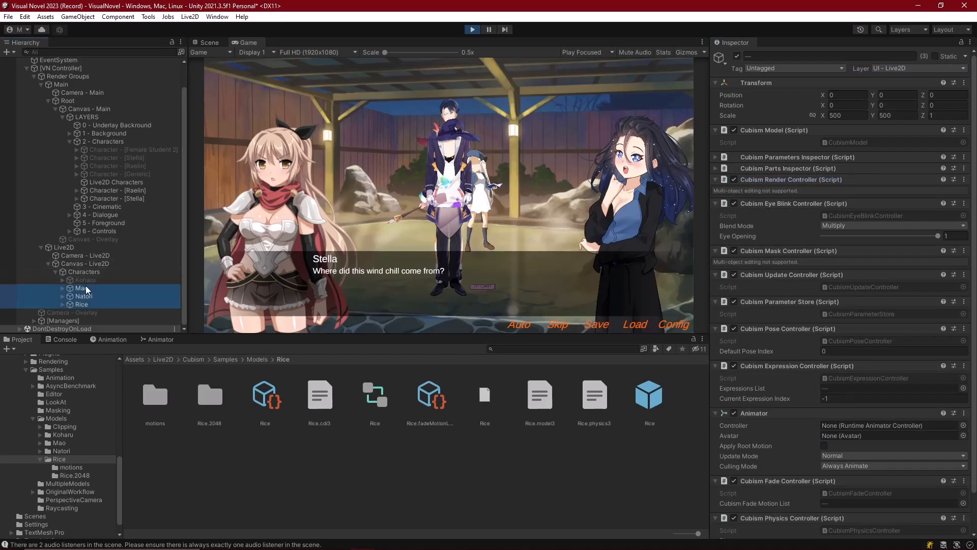
click(723, 226)
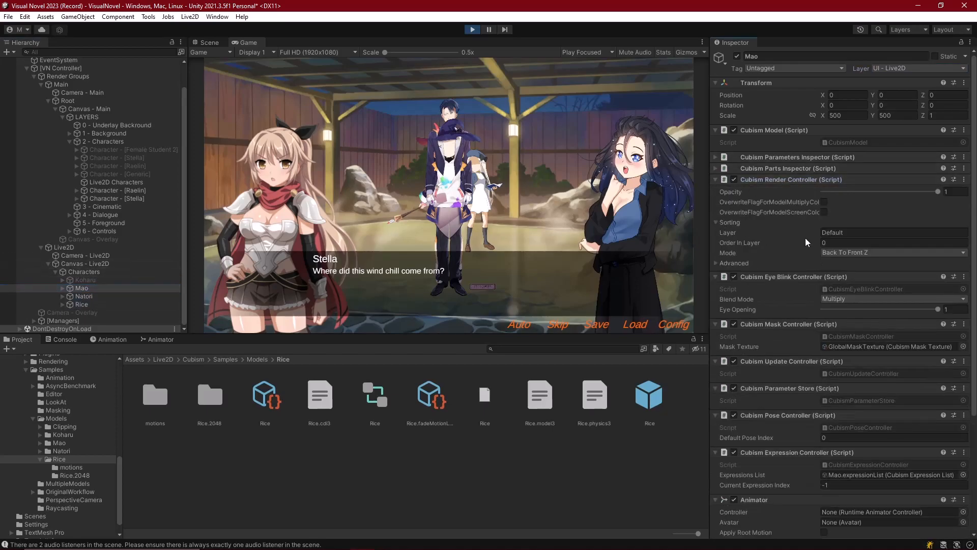
click(860, 253)
click(861, 286)
Set the Cubism Render Controller's sorting mode of Natori and Rice to Back To Front Order.
click(83, 296)
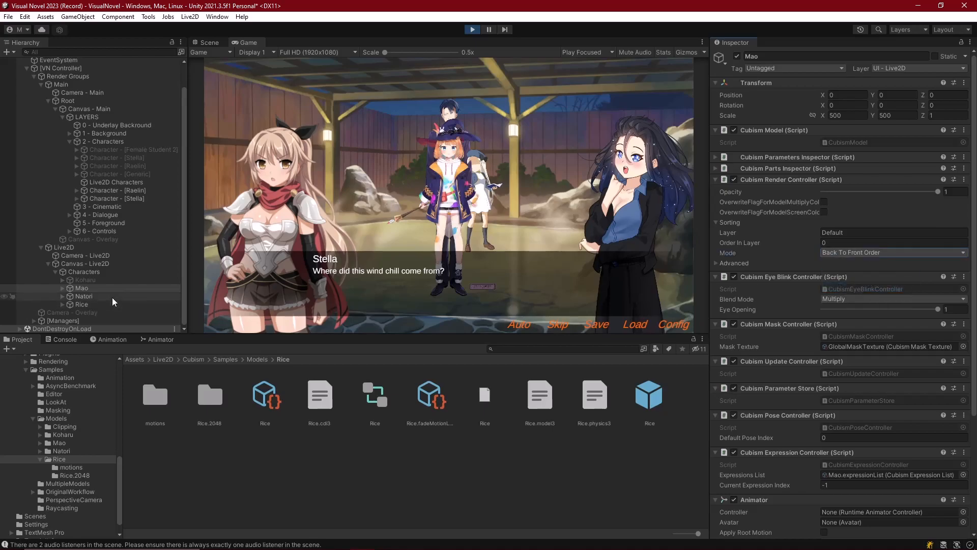
click(729, 222)
click(865, 253)
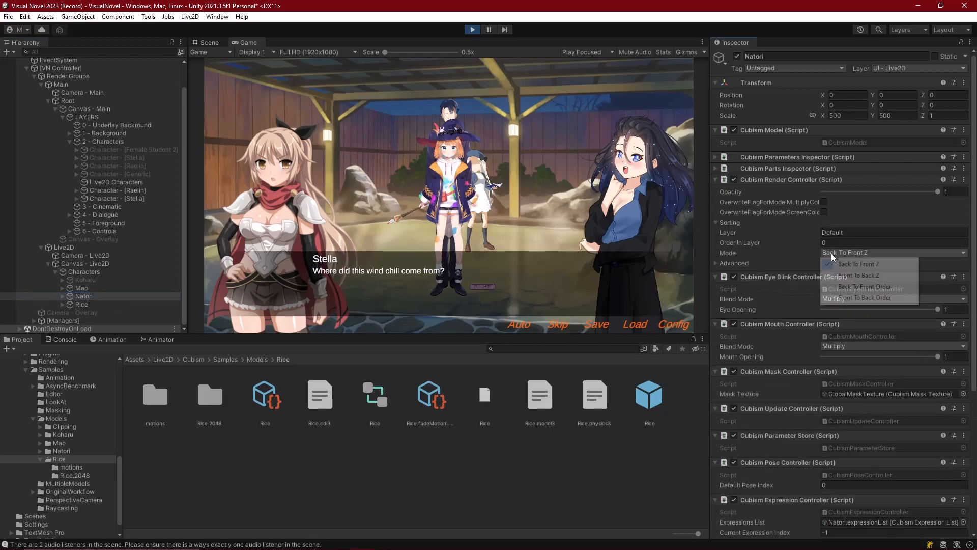
click(855, 288)
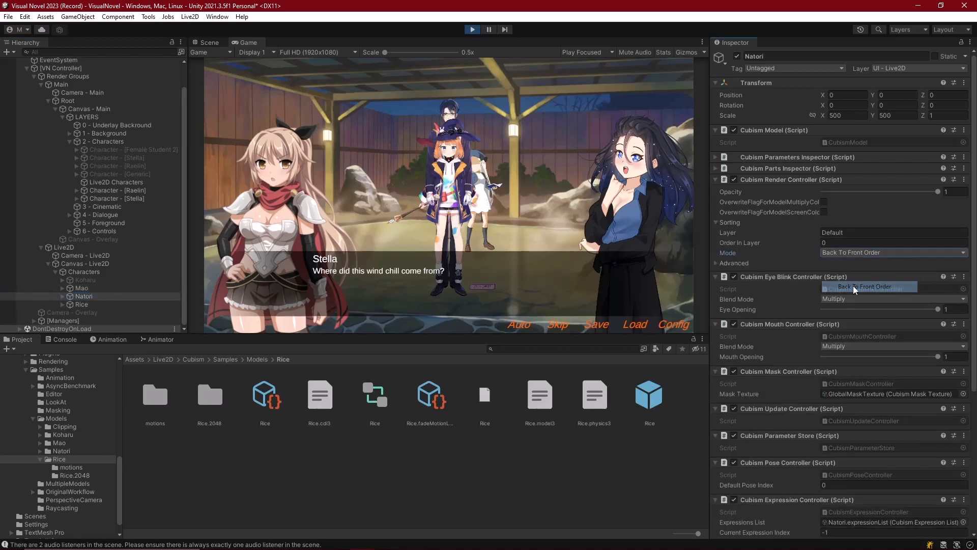
click(81, 304)
click(730, 223)
click(865, 253)
click(860, 286)
Set the X and Y scale of Mao, Natori and Rice together to 750 and lower them to Y about -152.
click(81, 305)
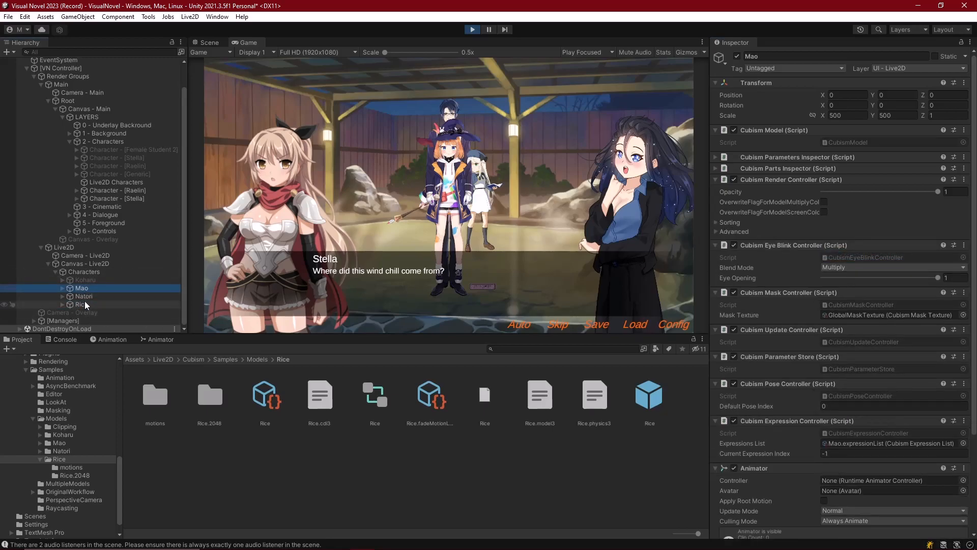
key(Up)
key(Up)
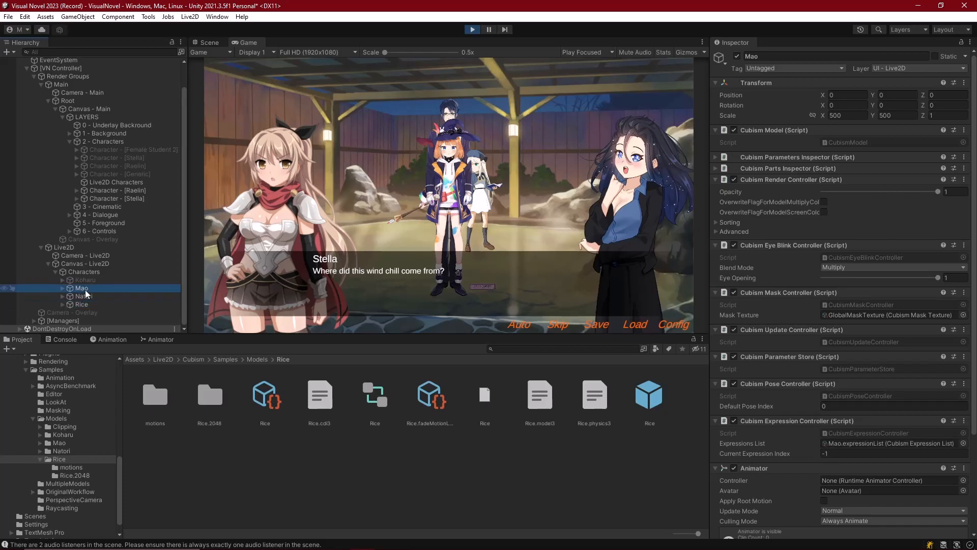
shift+click(84, 305)
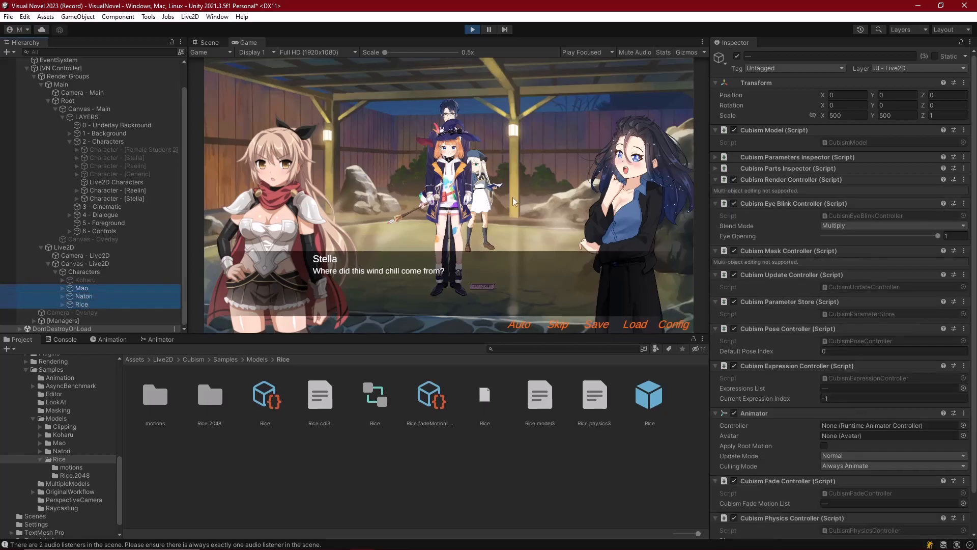
click(843, 116)
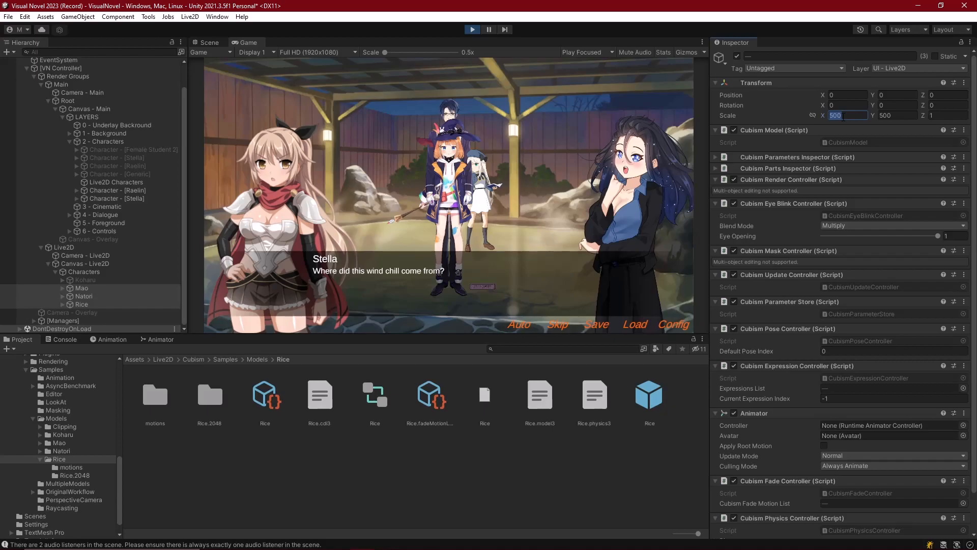
text(75)
click(890, 116)
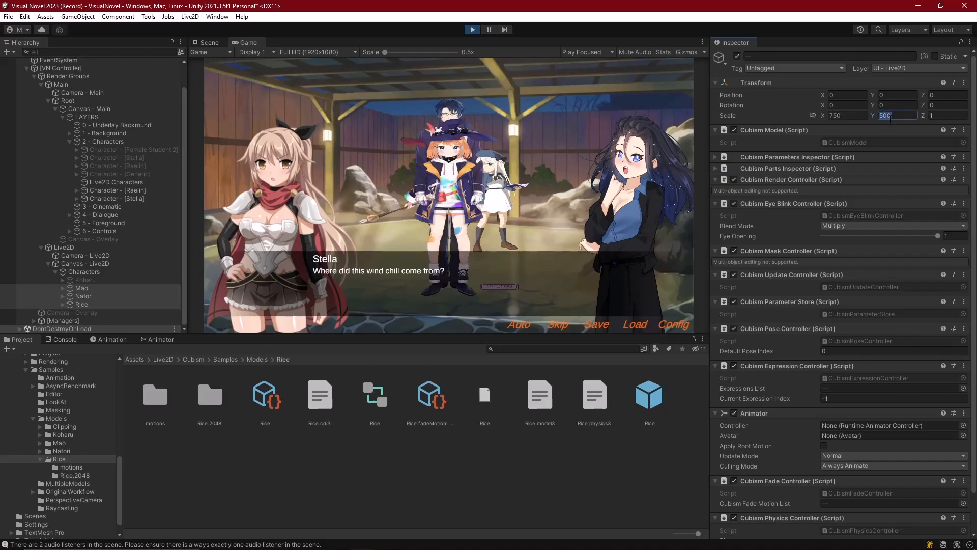
text(750)
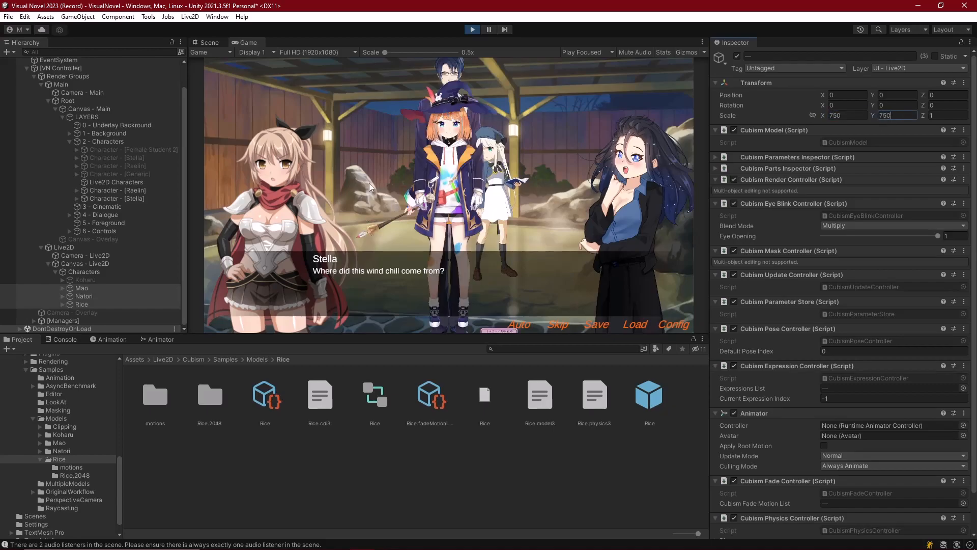
drag(823, 96, 534, 122)
Scale Mao and Natori to 850 in X and Y, placing Mao at X about -325 and Natori at X about 37.
click(83, 288)
click(846, 115)
text(850)
key(Tab)
text(850)
drag(823, 95, 305, 224)
click(83, 296)
click(847, 116)
Scale Rice to 1200 in X and Y and move it to X about 79.
click(83, 304)
click(847, 115)
text(1200)
click(898, 117)
text(1200)
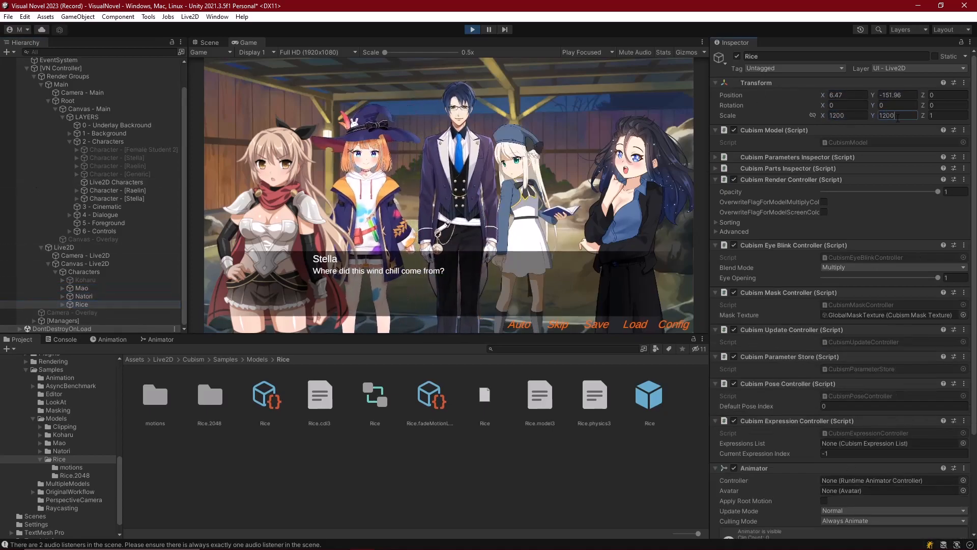
drag(823, 95, 467, 182)
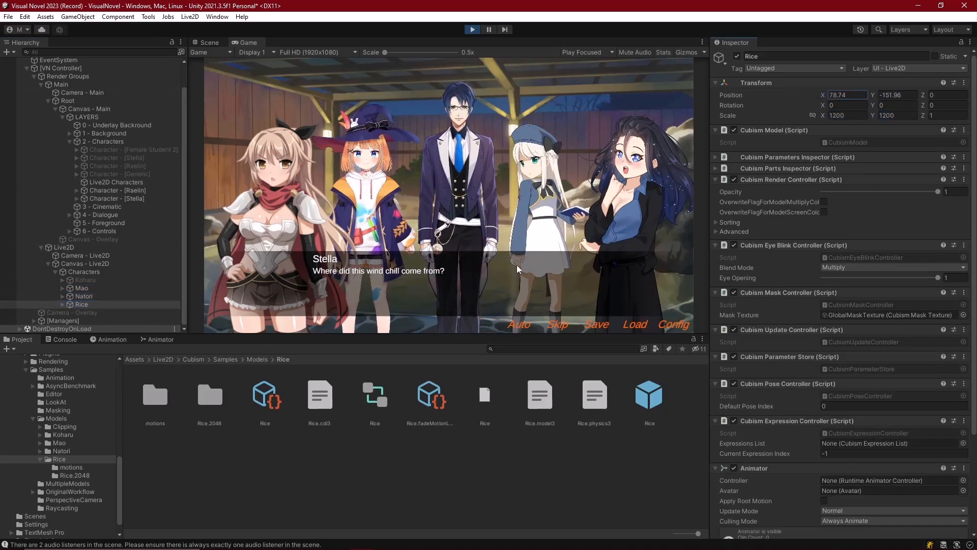
Copy the adjusted Mao, Natori and Rice, stop play mode, and replace the original three models under Characters with the copies.
click(85, 288)
shift+click(83, 304)
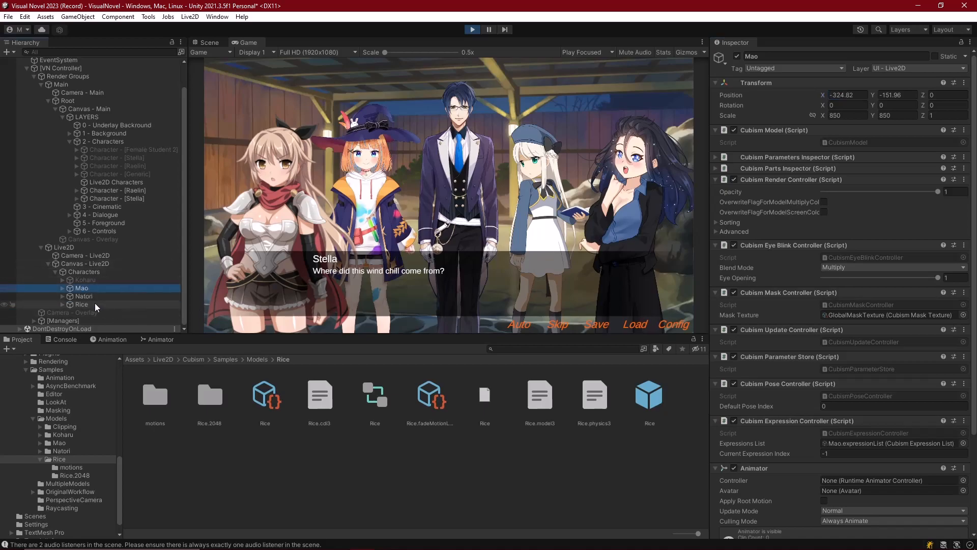
key(ctrl+p)
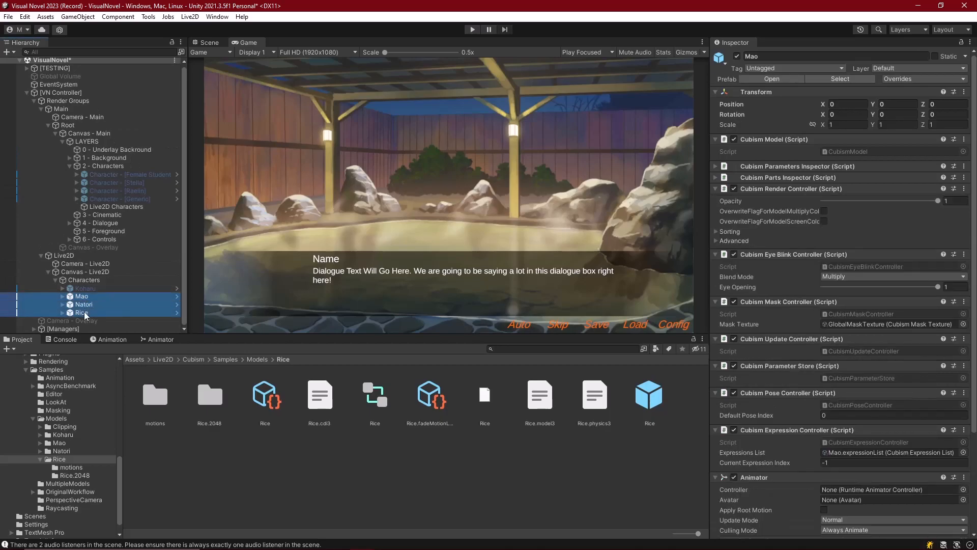
key(Delete)
click(82, 286)
key(ctrl+z)
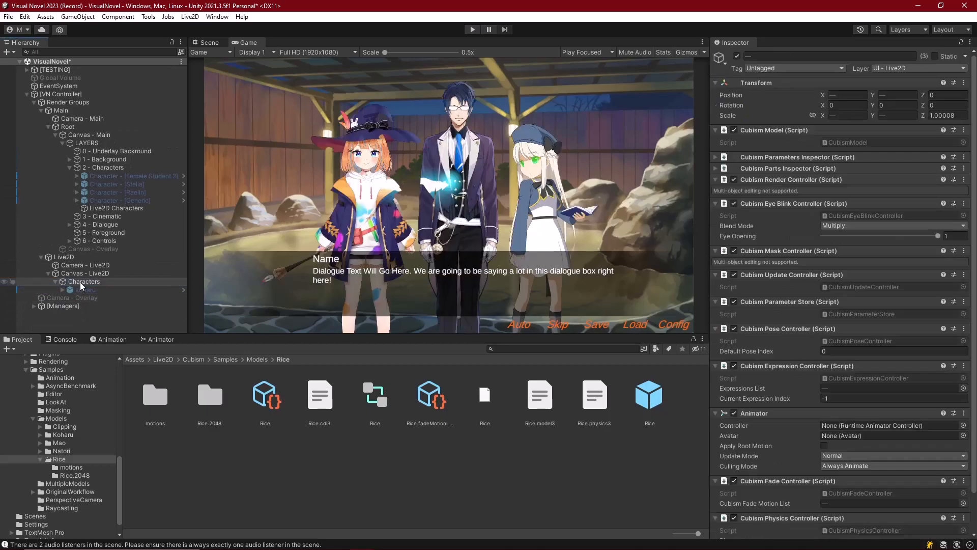
drag(71, 297, 87, 282)
click(85, 282)
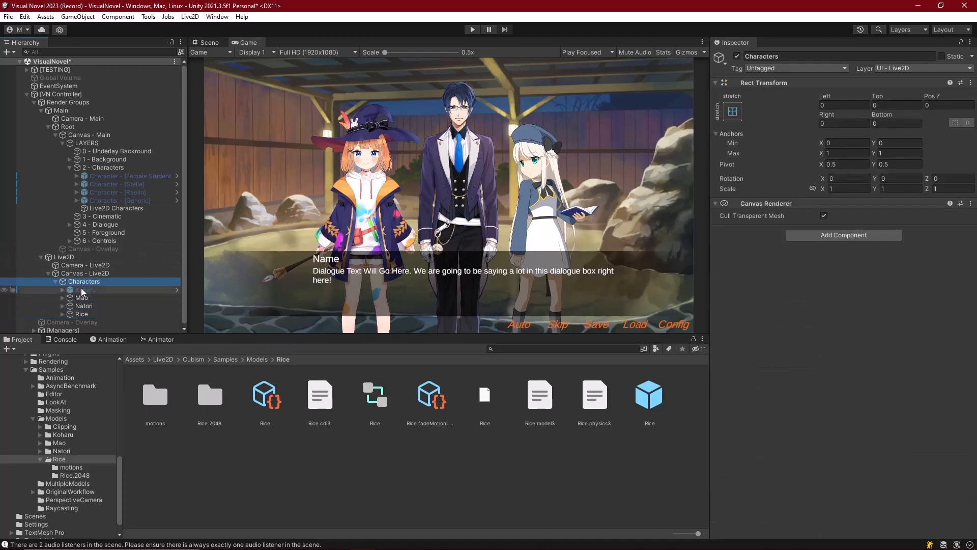
Activate the Koharu model under the Live2D canvas's Characters object.
click(84, 290)
click(739, 56)
click(737, 56)
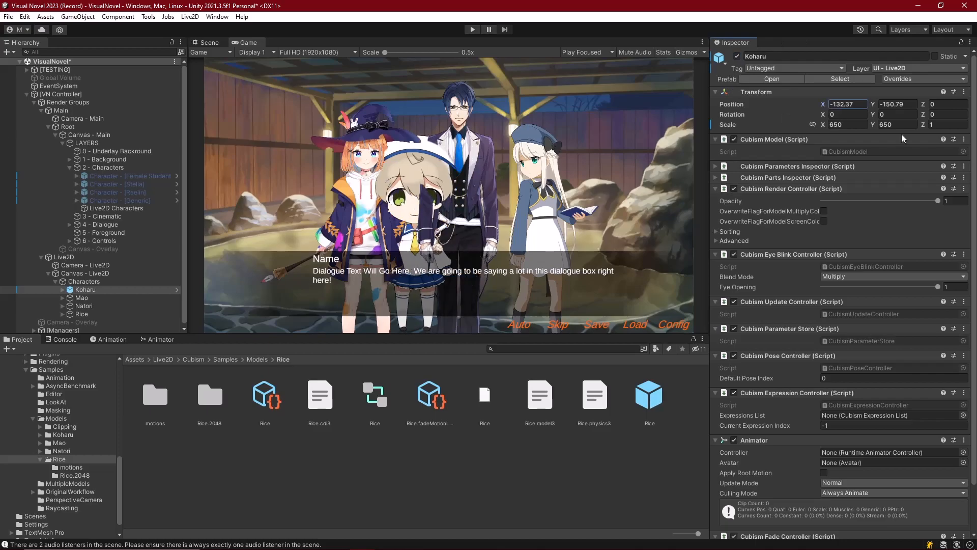
Overlap the models by moving Mao to X about -268, Koharu to X about -124 and Rice to X about -178.
click(81, 297)
click(110, 290)
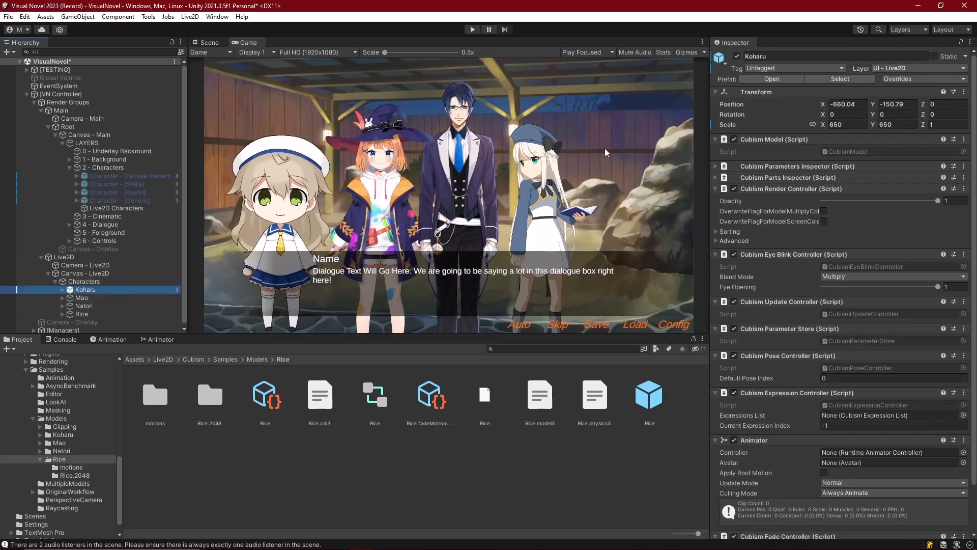
drag(823, 105, 368, 103)
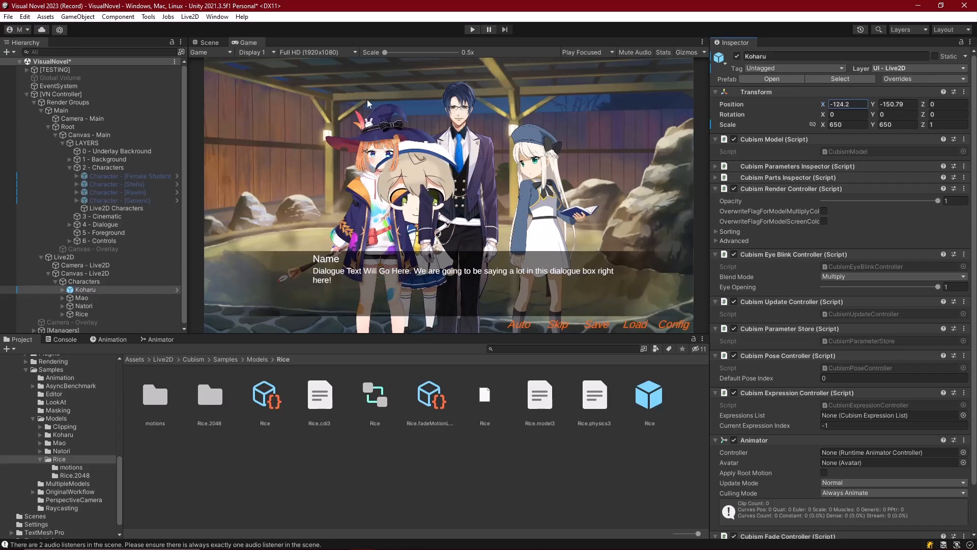
click(81, 314)
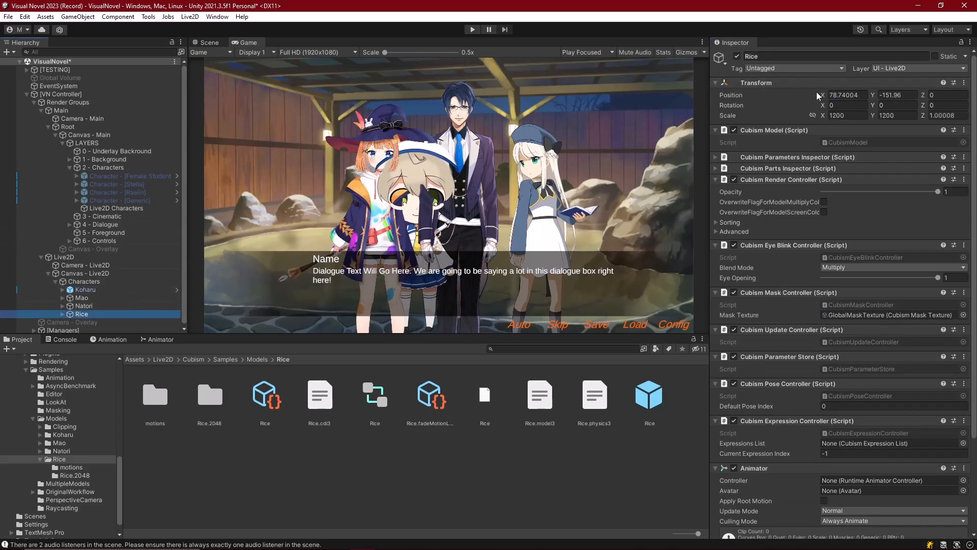
drag(823, 96, 647, 107)
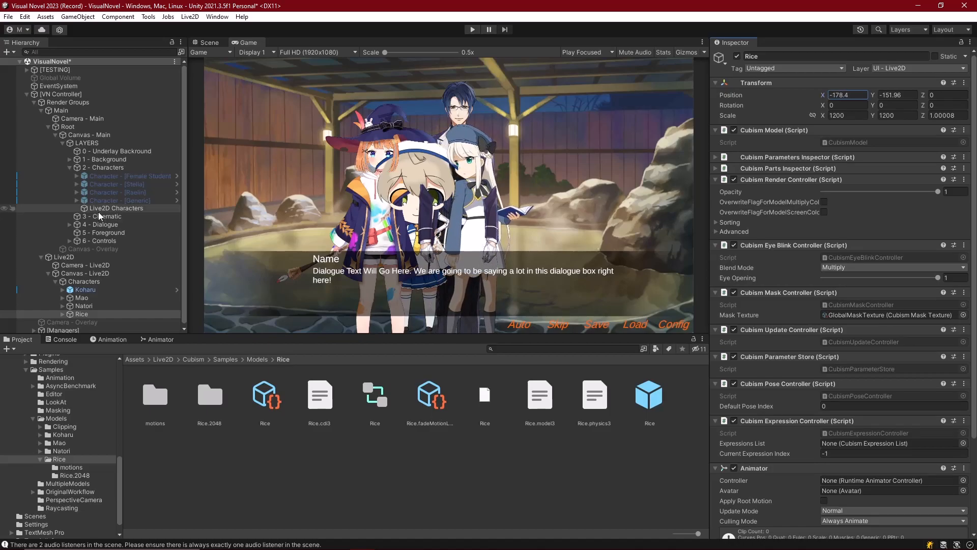
Set Mao's Order in Layer to 250 in the render controller's sorting settings.
click(81, 290)
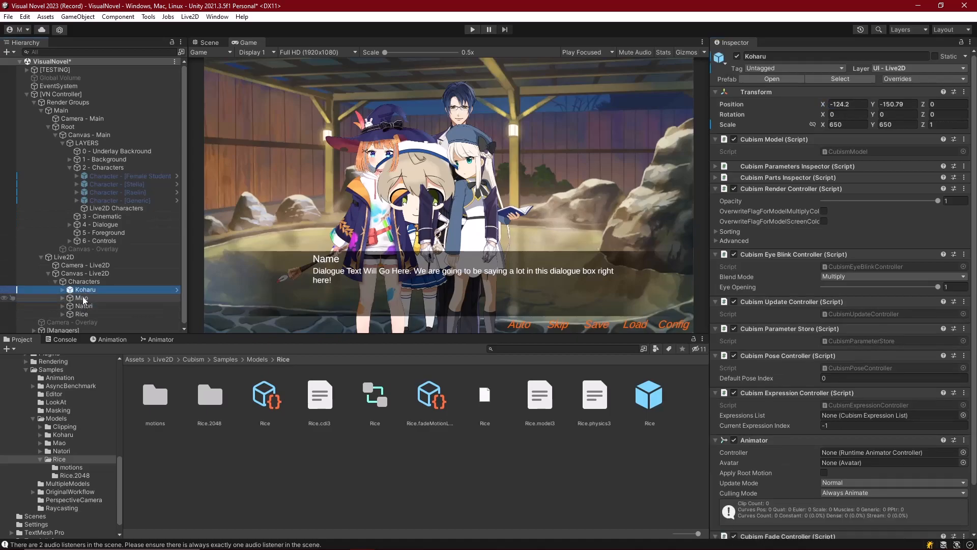
click(81, 297)
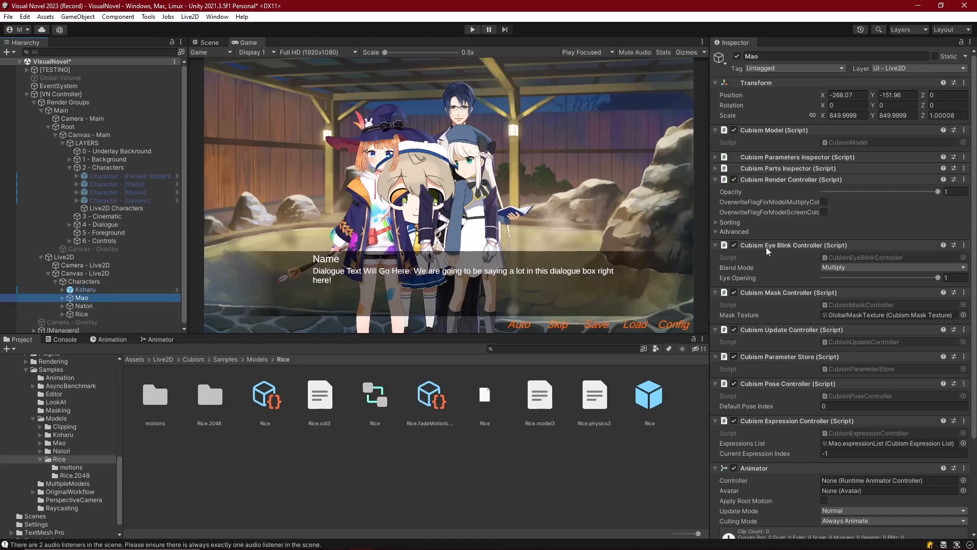
click(718, 224)
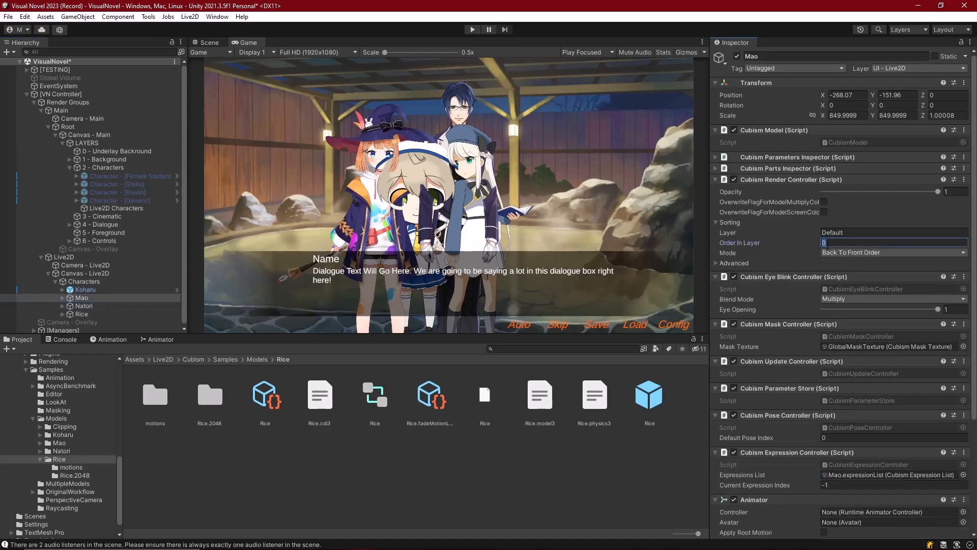
text(250)
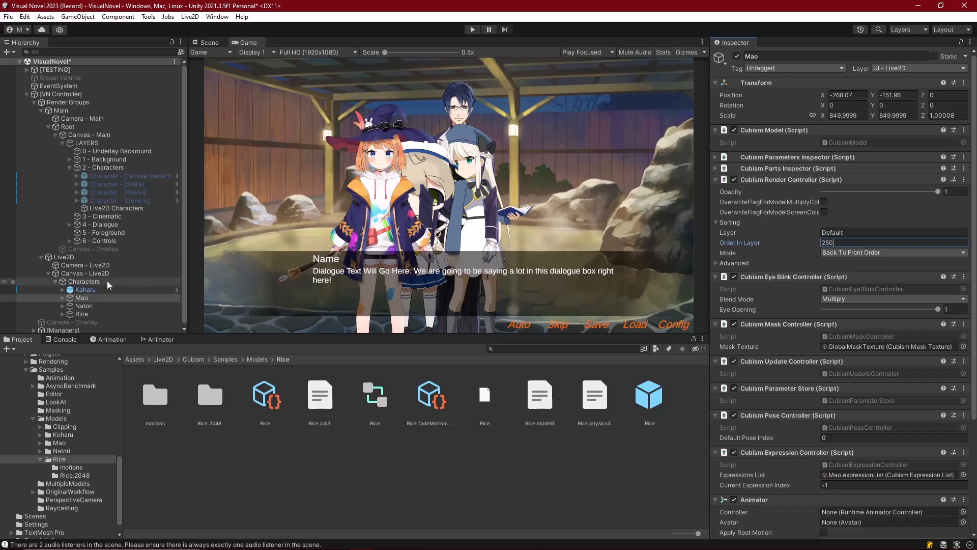
Set Natori's Order in Layer to 500 in the render controller's sorting settings.
click(90, 305)
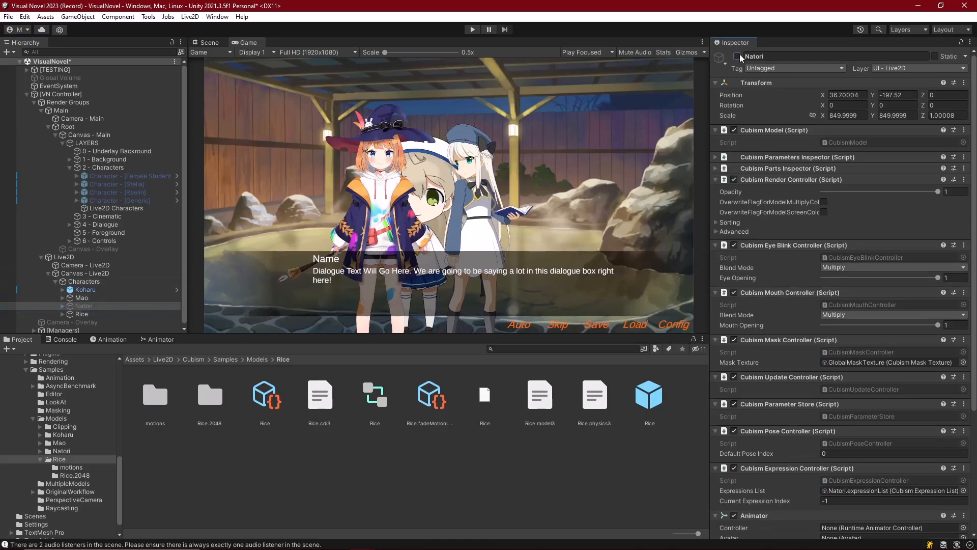
click(729, 222)
click(839, 243)
text(500)
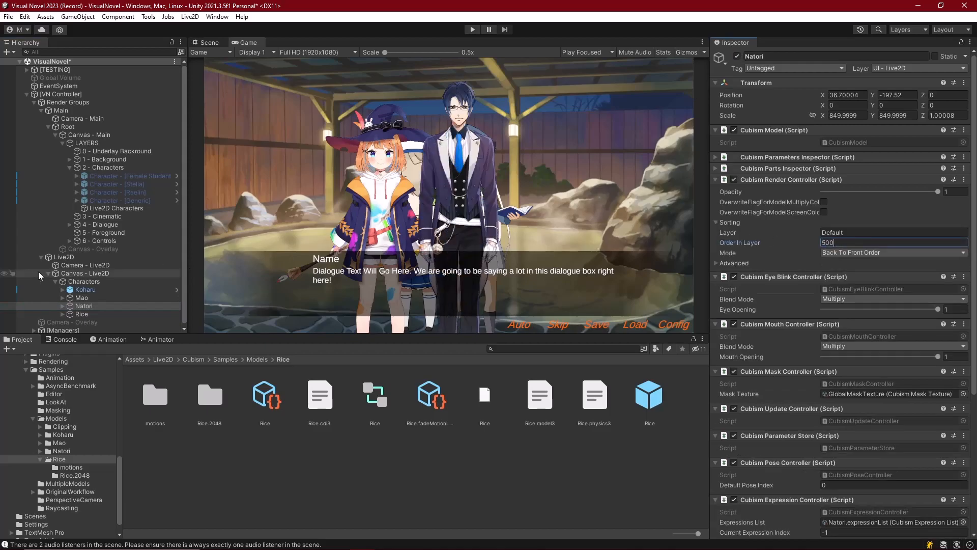
Set Rice's Order in Layer to 750 in the render controller's sorting settings.
click(82, 314)
click(839, 242)
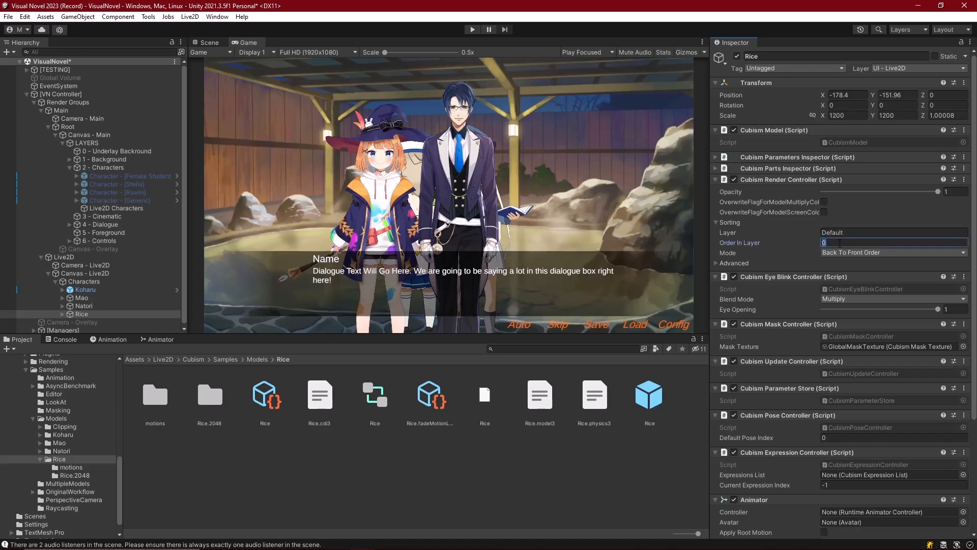
text(750)
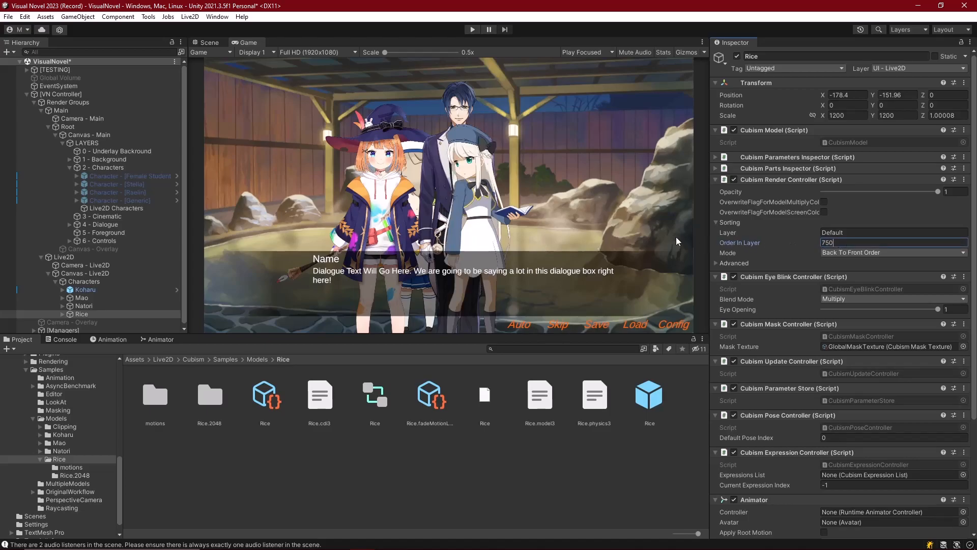
Set Koharu's Order in Layer to 250 in the render controller's sorting settings.
click(148, 290)
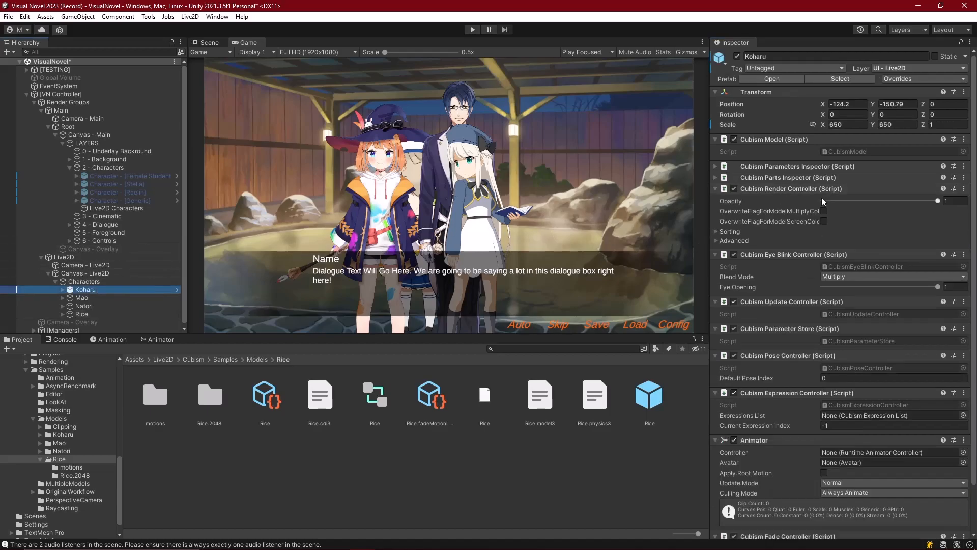
click(733, 232)
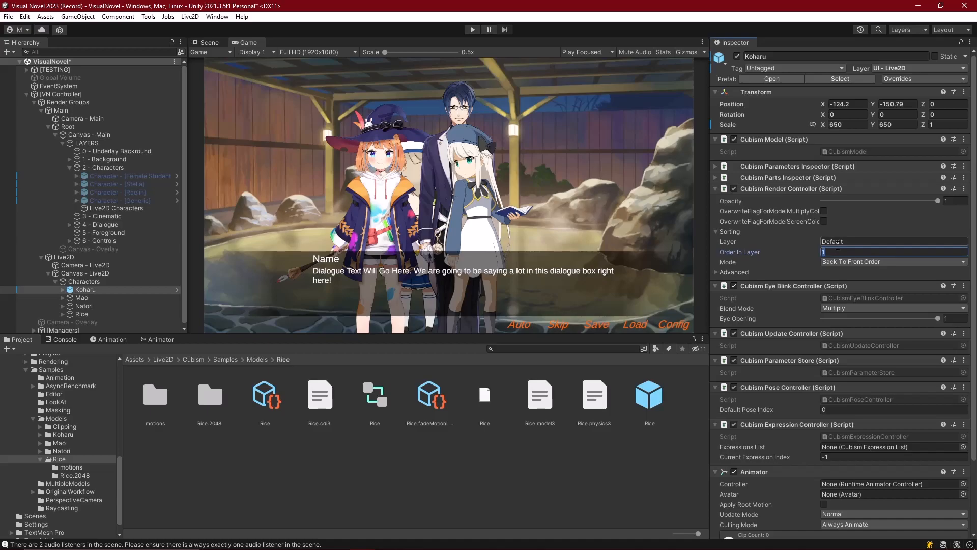
text(0)
key(Return)
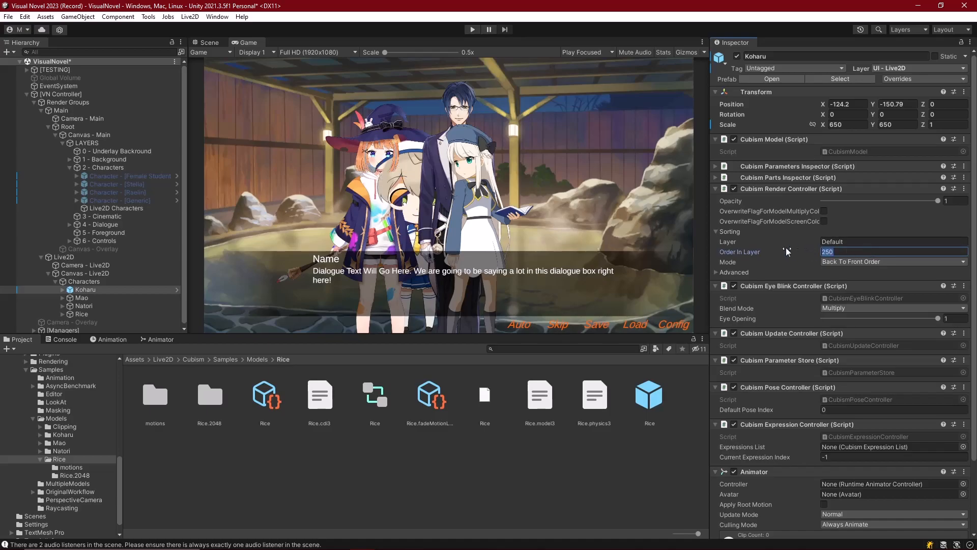
Try Order in Layer values of 500, 750, 10000 and 100000 in Koharu's render controller sorting settings.
text(500)
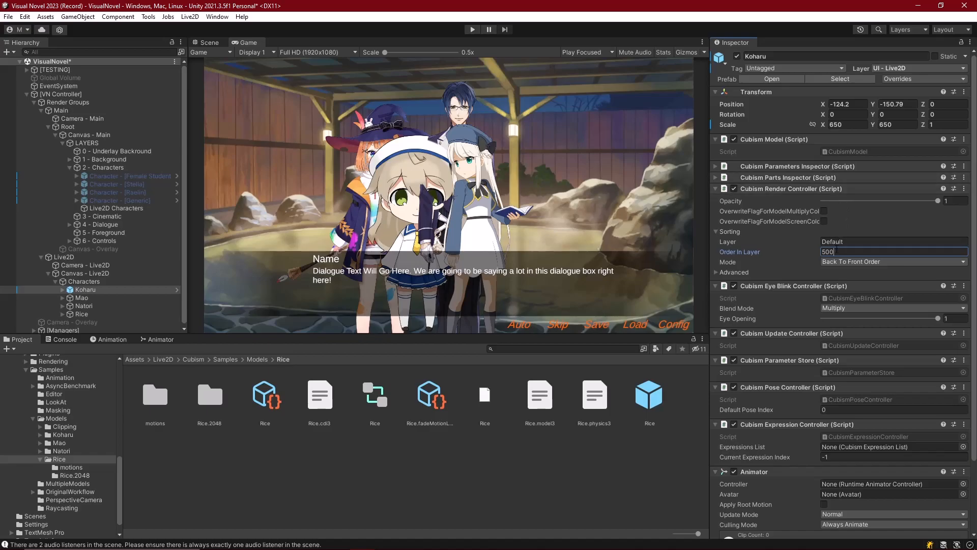
text(750)
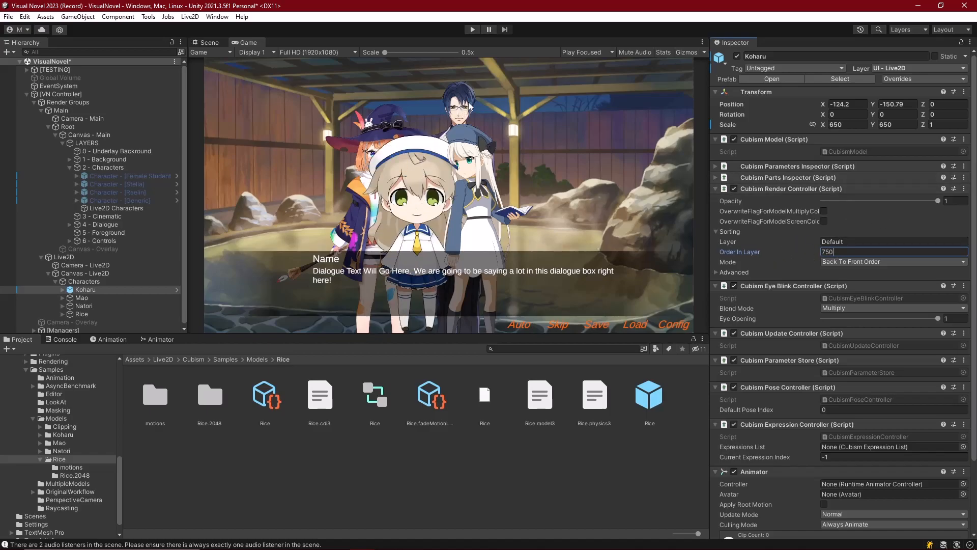
double_click(842, 252)
text(1000)
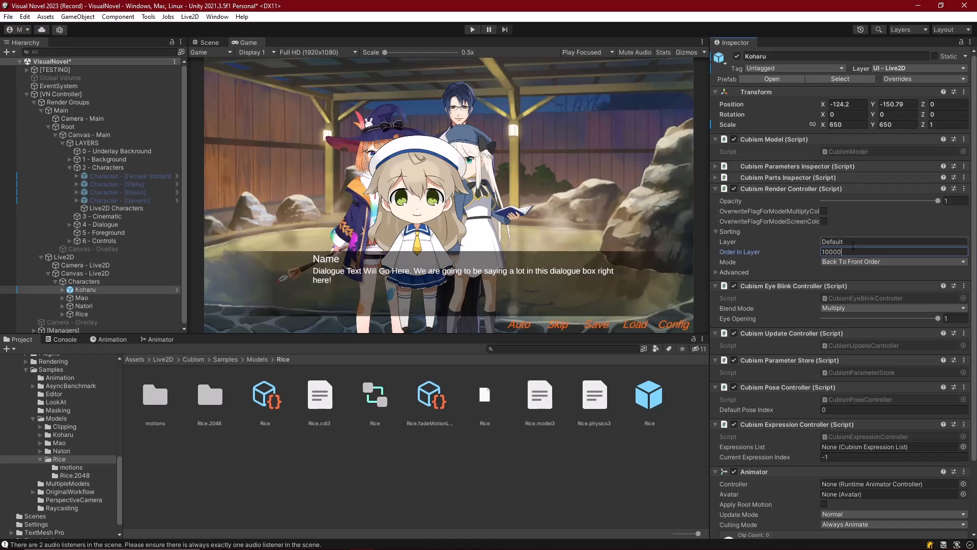
text(0)
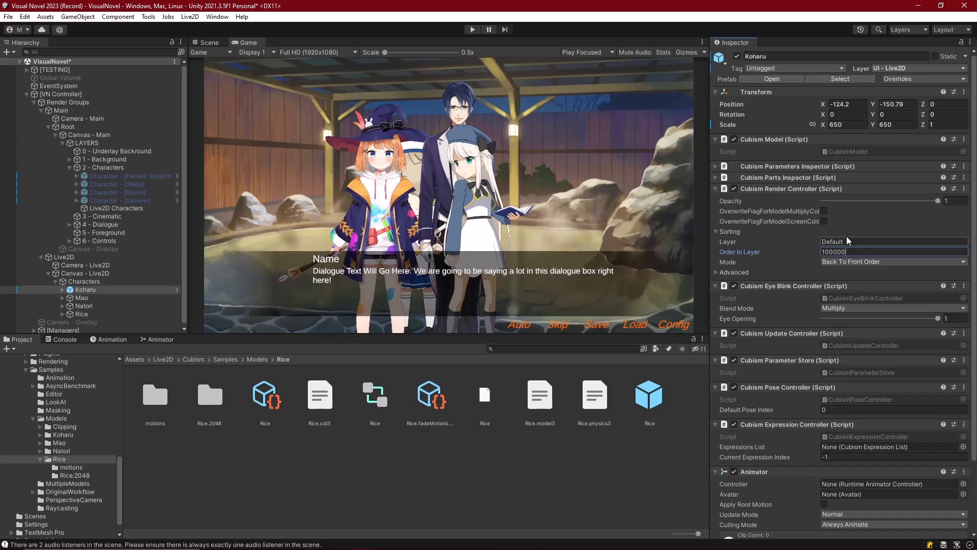
key(BackSpace)
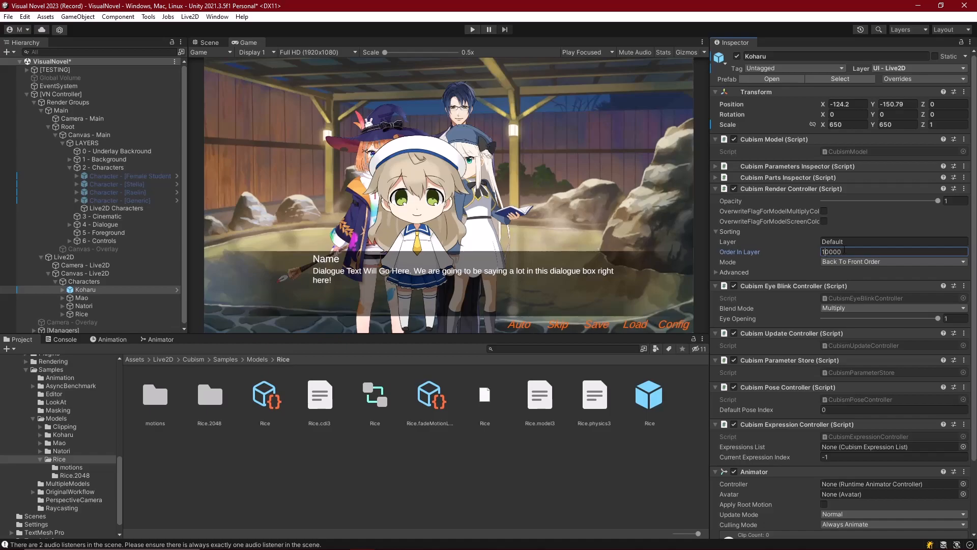
Set Koharu's Order in Layer to 9000 in the render controller's sorting settings.
key(BackSpace)
text(99)
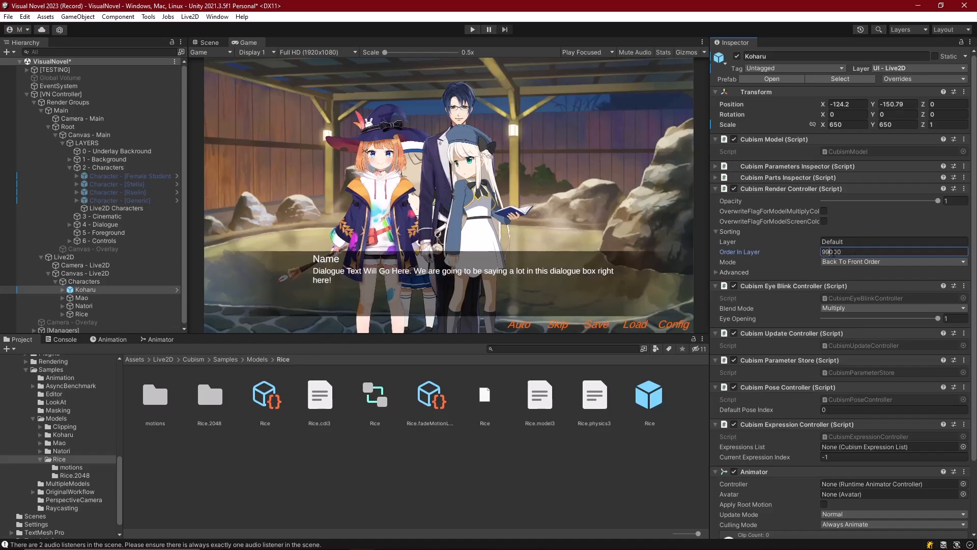
key(BackSpace)
double_click(830, 251)
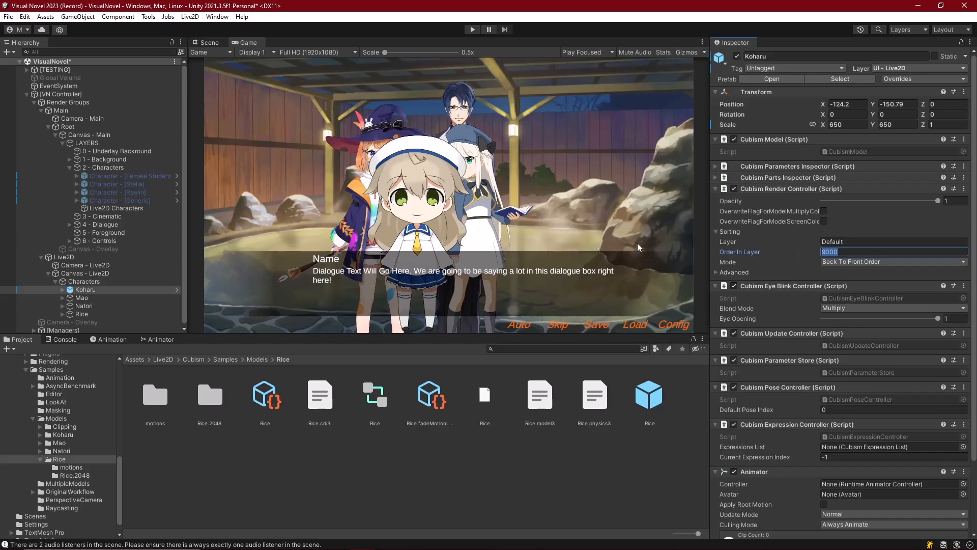
click(852, 251)
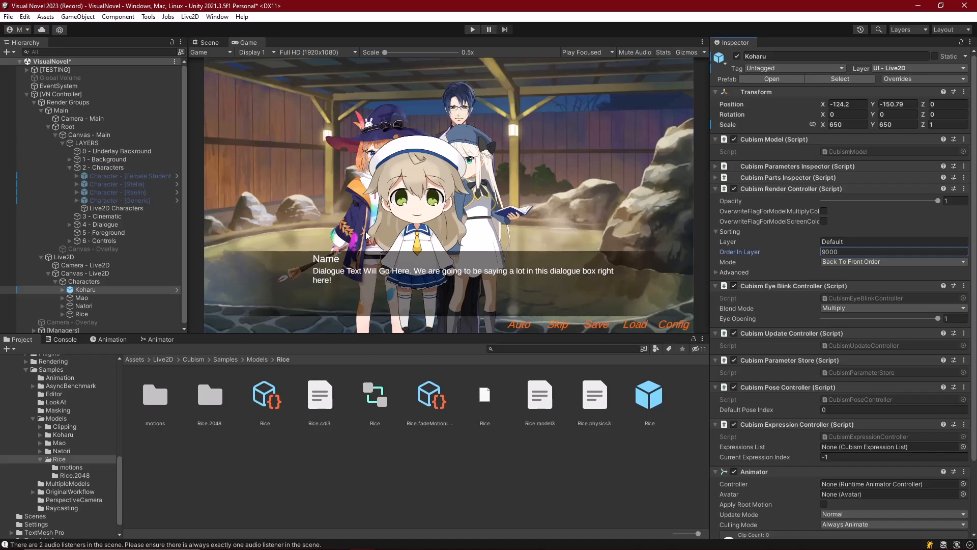
Duplicate Character - [Generic] into the Characters group of Canvas - Live2D and activate the copy.
click(88, 284)
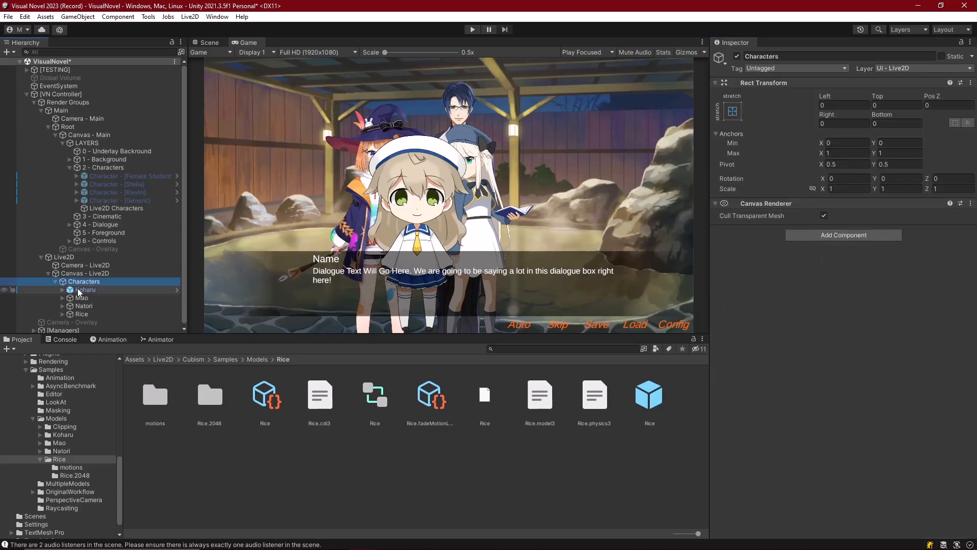
click(114, 198)
key(ctrl+d)
drag(110, 217, 84, 289)
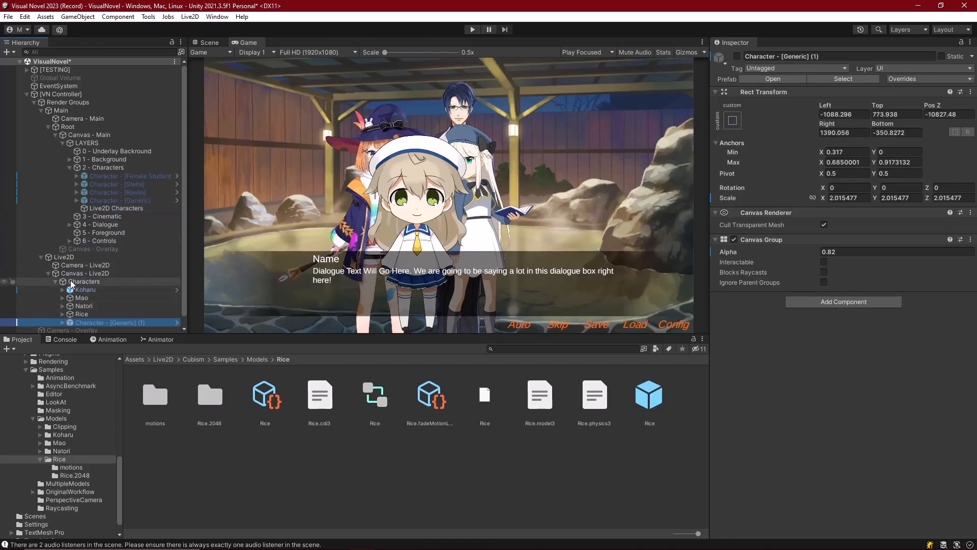
click(737, 56)
Expand the duplicated character down to Renderers and try to move Renderers within the prefab instance.
click(72, 311)
key(Right)
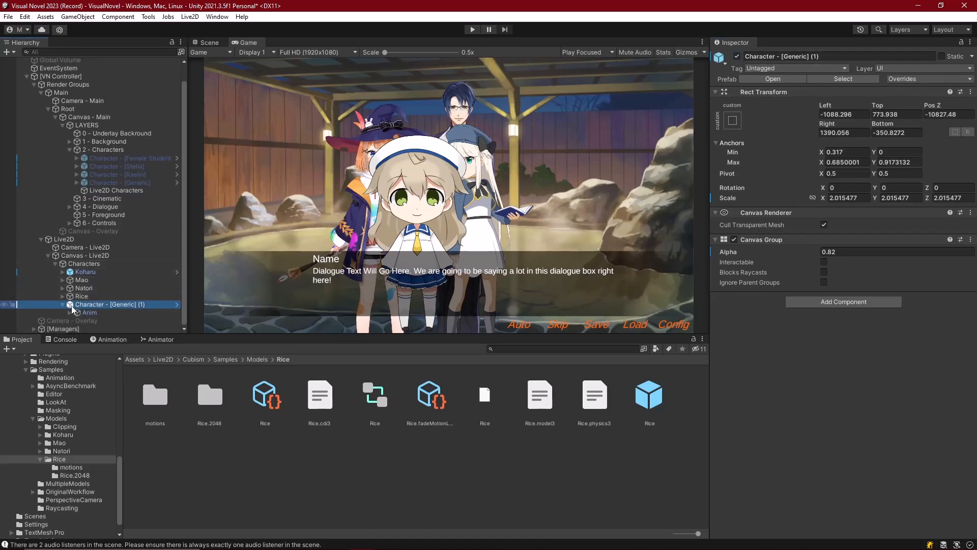
scroll(108, 286, down, 1)
click(91, 304)
key(Right)
drag(100, 313, 157, 302)
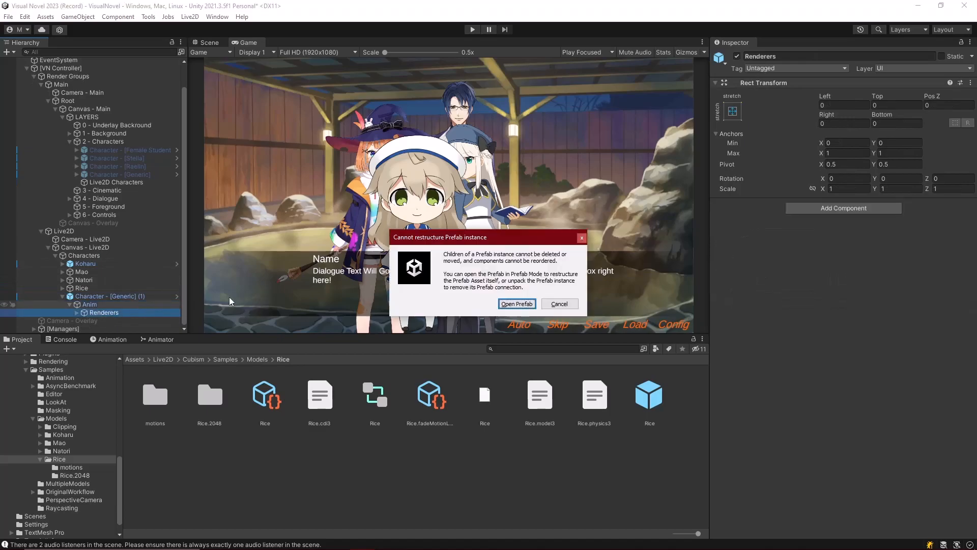
click(559, 303)
Unpack the duplicated Character - [Generic] (1) prefab instance completely.
click(87, 297)
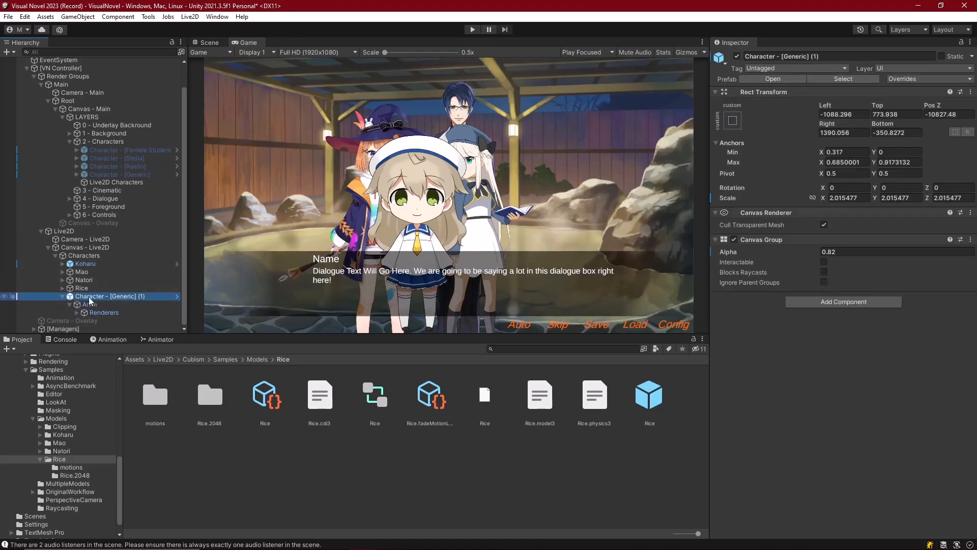
right_click(89, 297)
mouse_move(124, 345)
click(283, 401)
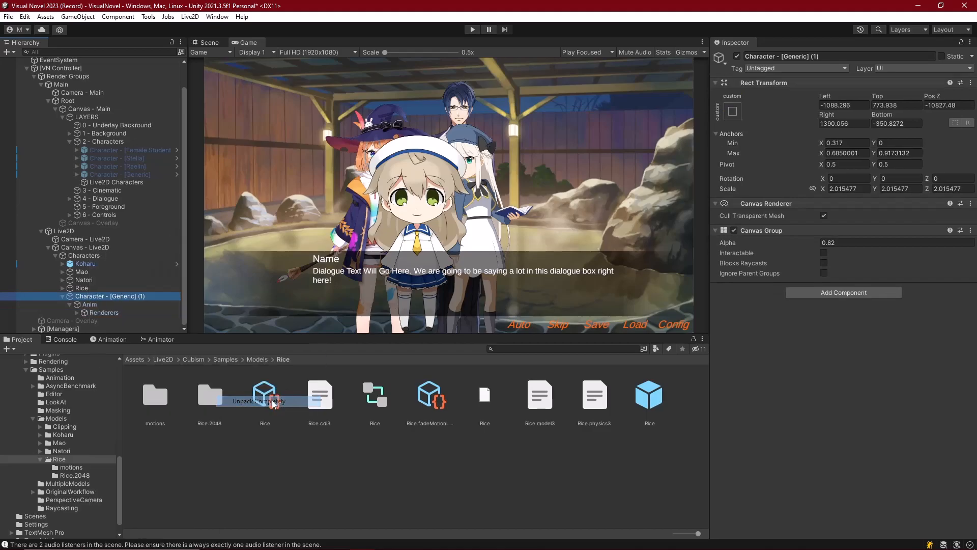
Rename the unpacked copy as Character - [Koharu] and move the Koharu model under its Renderers object.
click(144, 295)
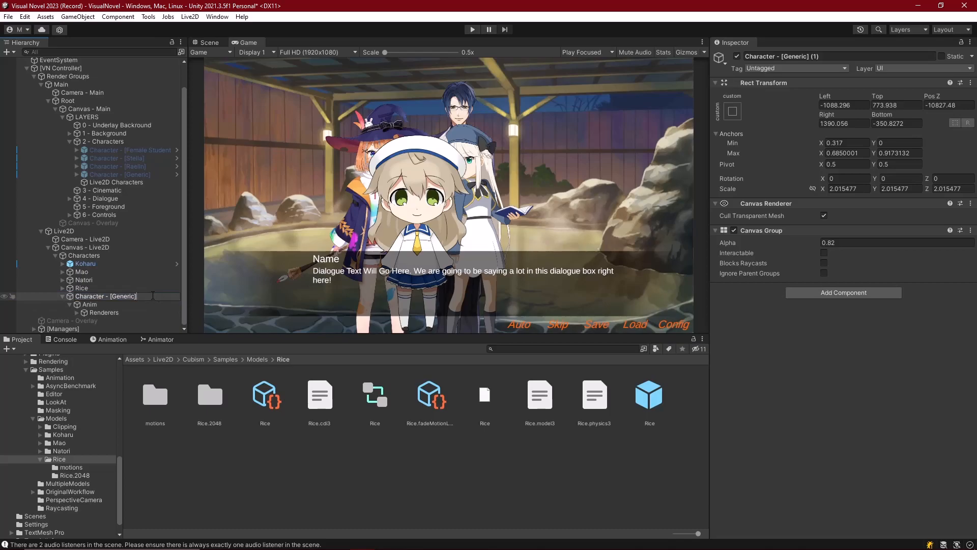
key(BackSpace)
key(BackSpace)
key(BackSpace)
click(91, 264)
drag(91, 264, 106, 313)
Frame Character - [Koharu] in the Scene view and delete Layer 0 from its Renderers object.
click(100, 288)
click(206, 43)
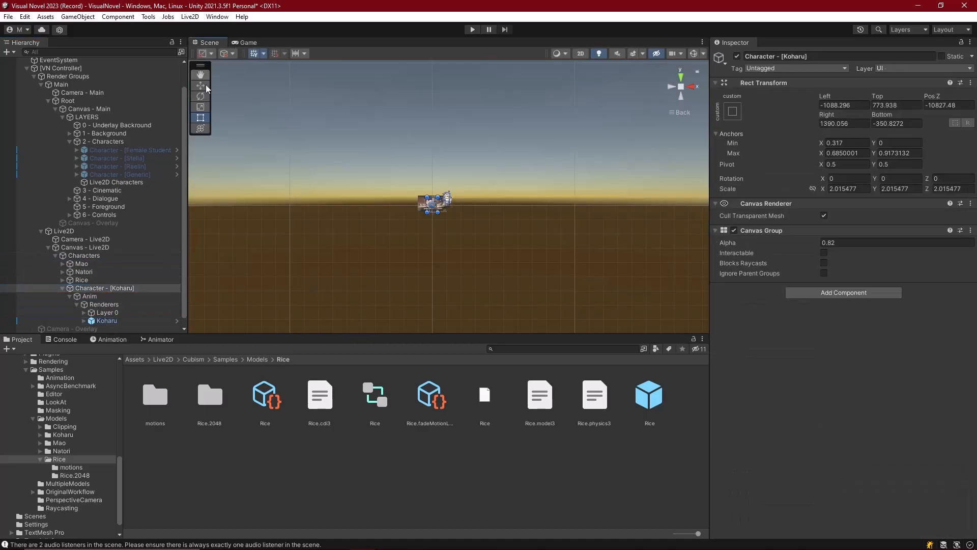
double_click(93, 288)
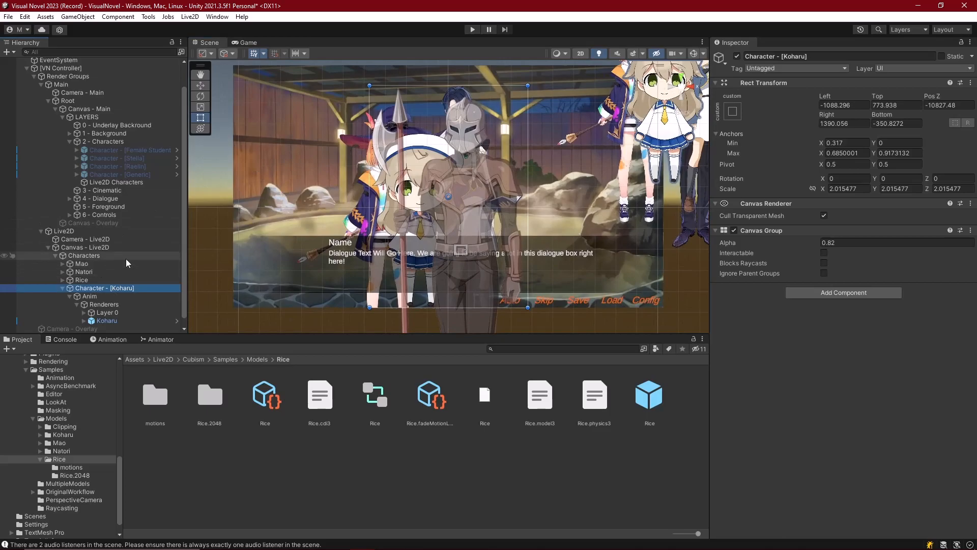
click(105, 313)
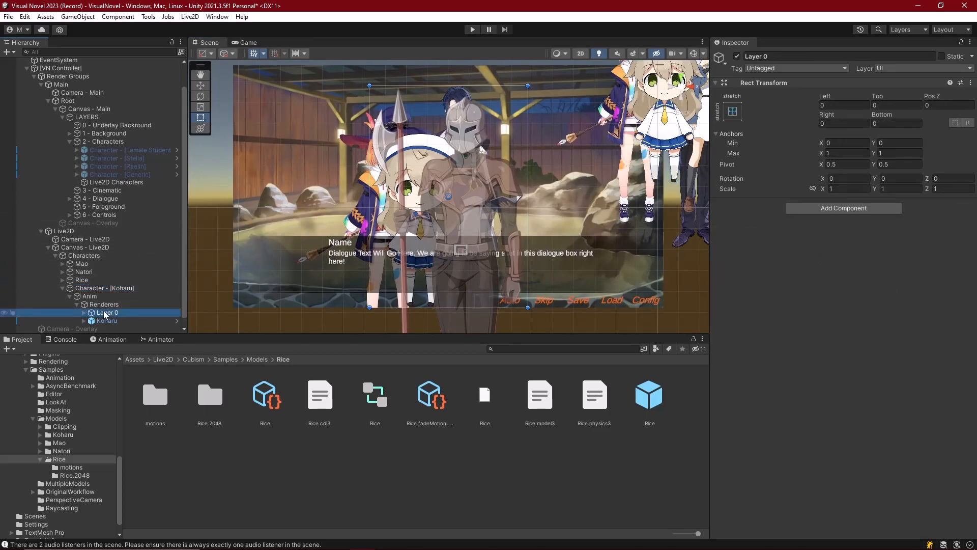
key(Delete)
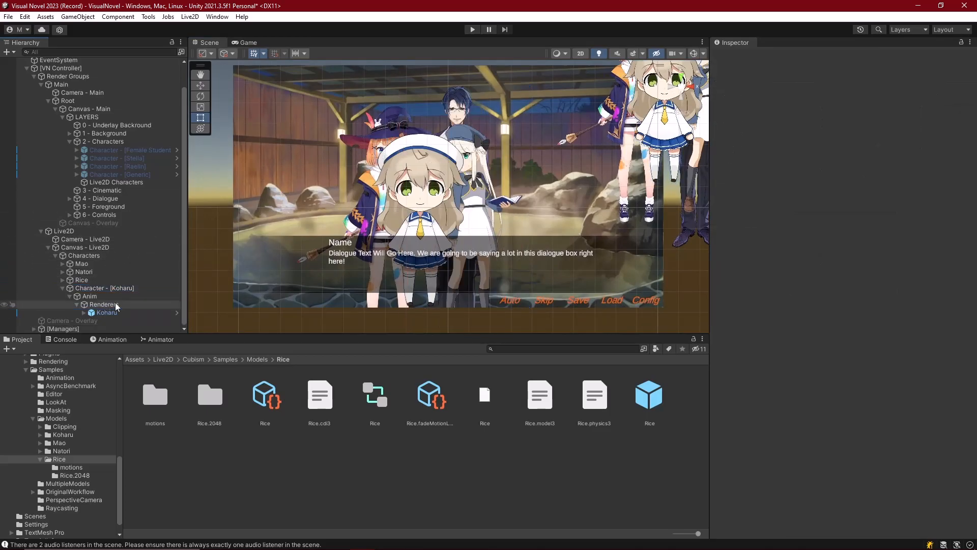
Move the Koharu model directly under Anim and delete the empty Renderers object.
drag(106, 311, 101, 305)
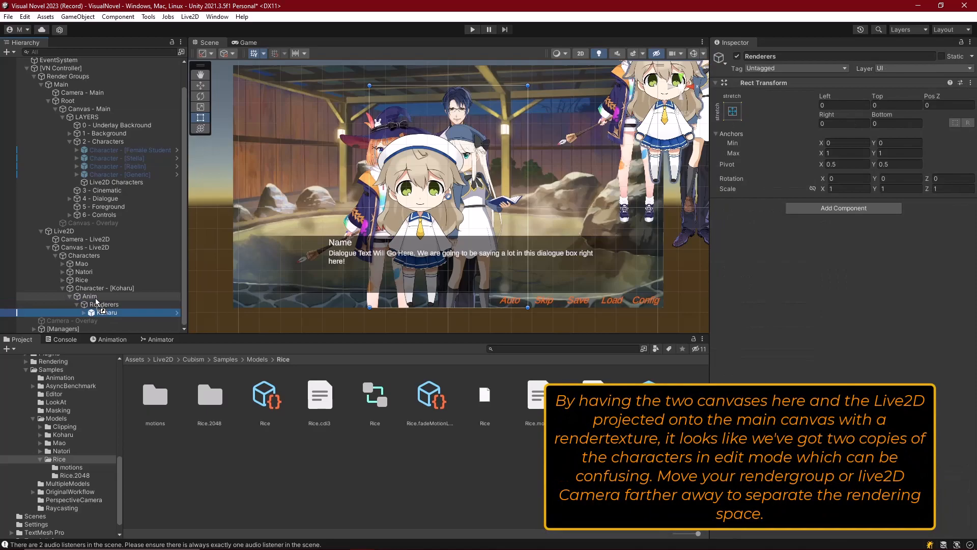
click(99, 305)
key(Delete)
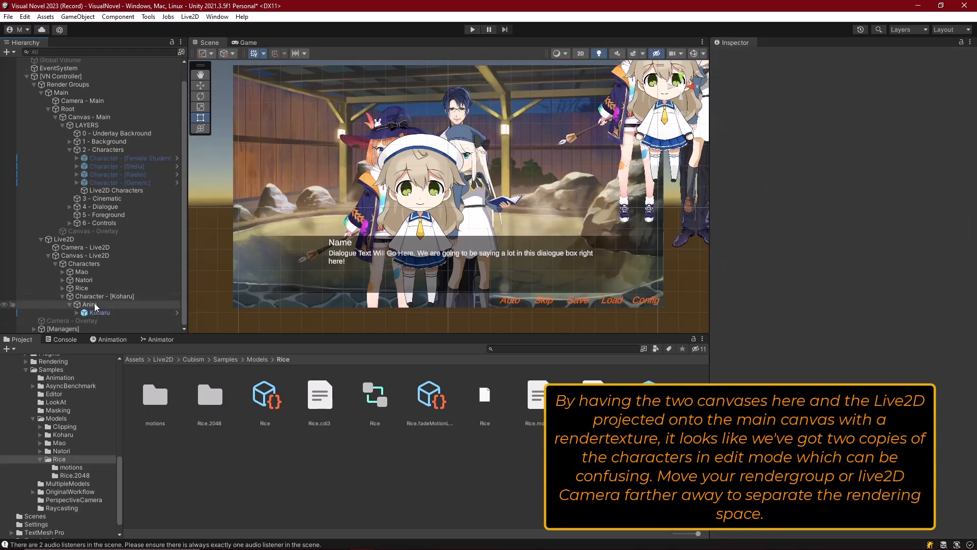
With Koharu moved out, fit Character - [Koharu]'s rect around the model (Left about -1168, Right 1615, Top 939, Bottom -406), and return Koharu under Anim.
click(99, 298)
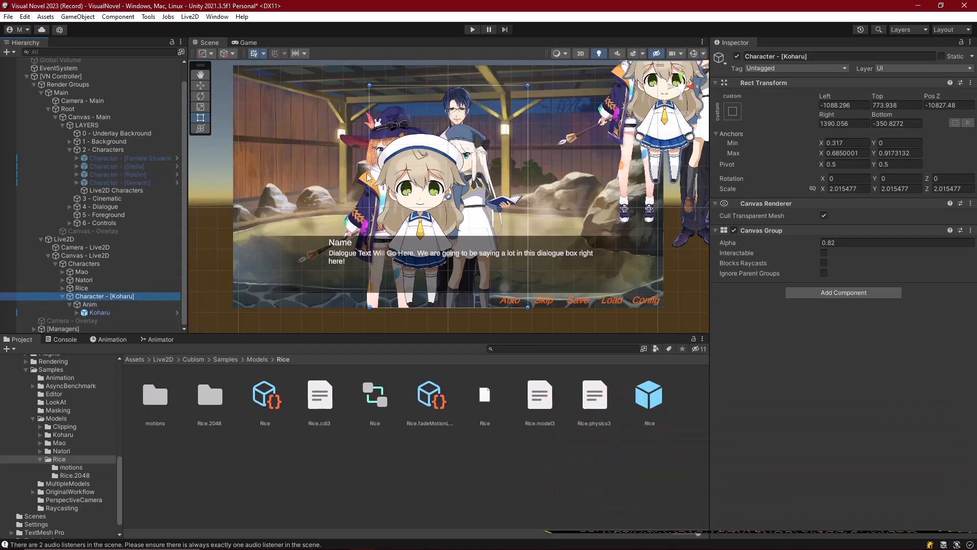
drag(103, 314, 101, 293)
click(101, 304)
drag(369, 220, 368, 220)
drag(526, 219, 468, 216)
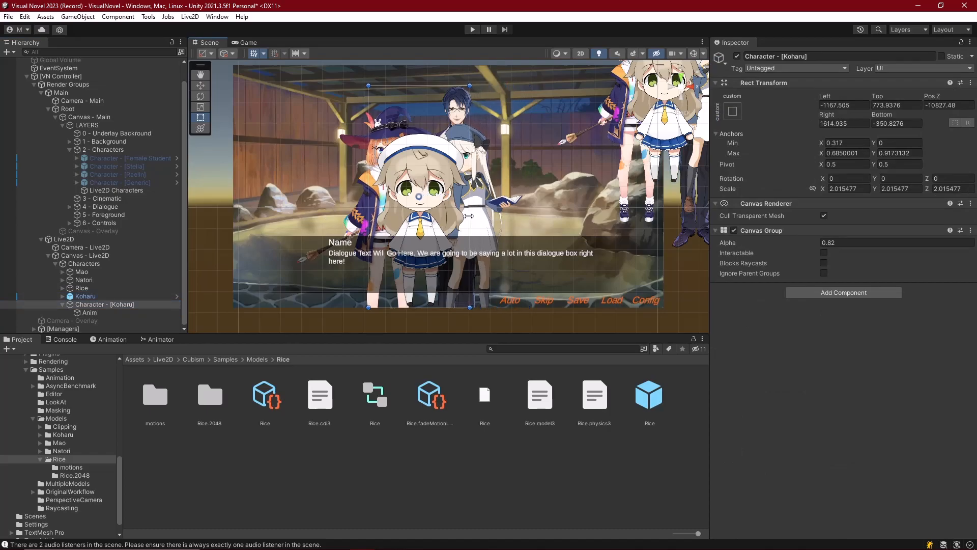
drag(422, 86, 432, 128)
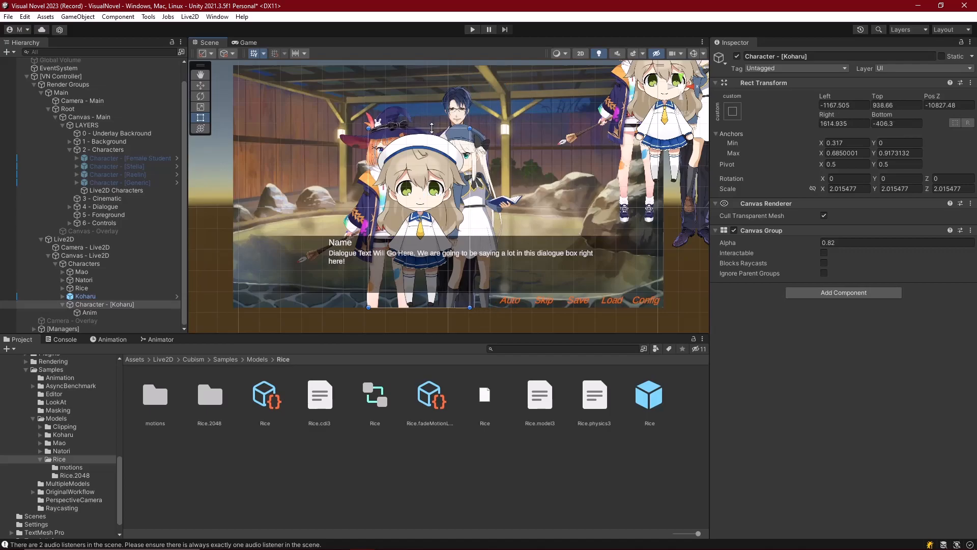
drag(89, 297, 102, 313)
Duplicate Character - [Koharu] and delete the Koharu model from the copy.
click(106, 296)
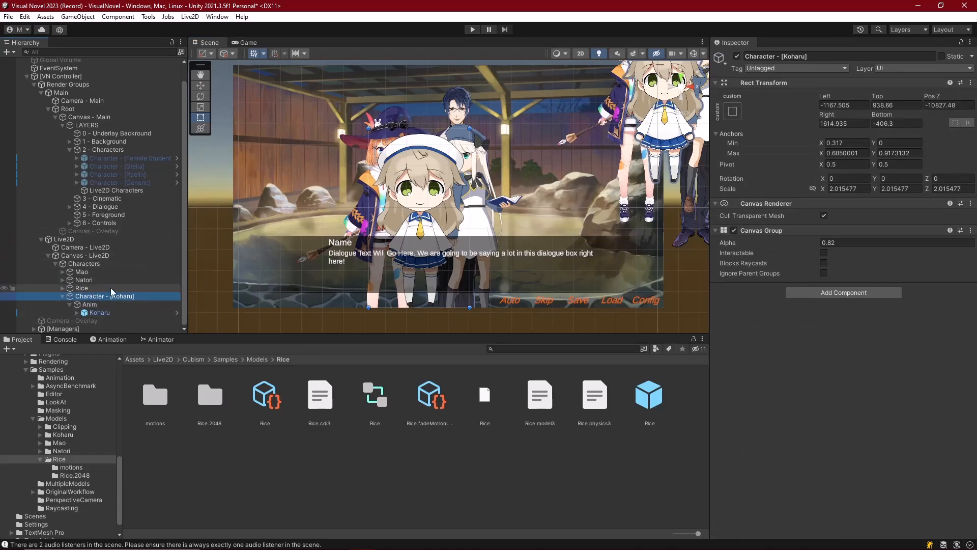
key(ctrl+d)
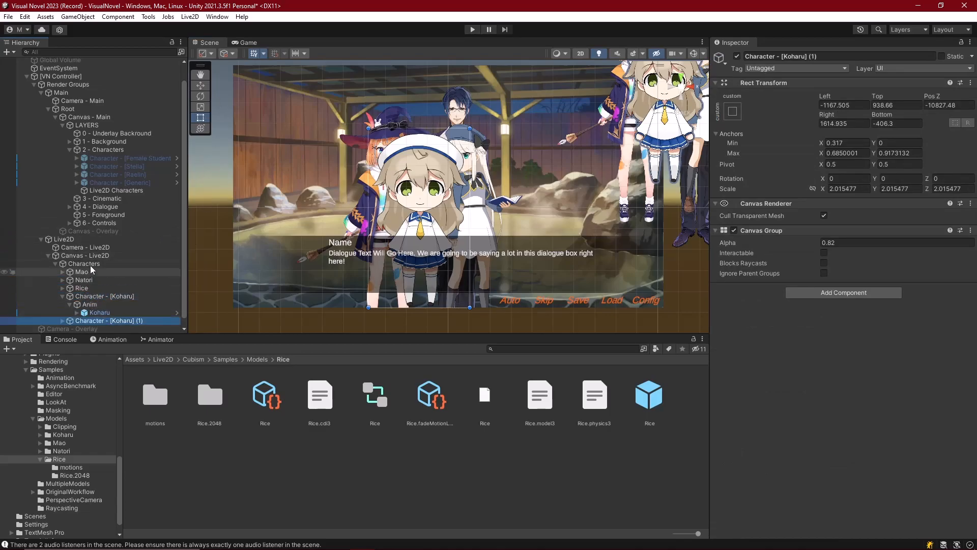
scroll(90, 259, down, 1)
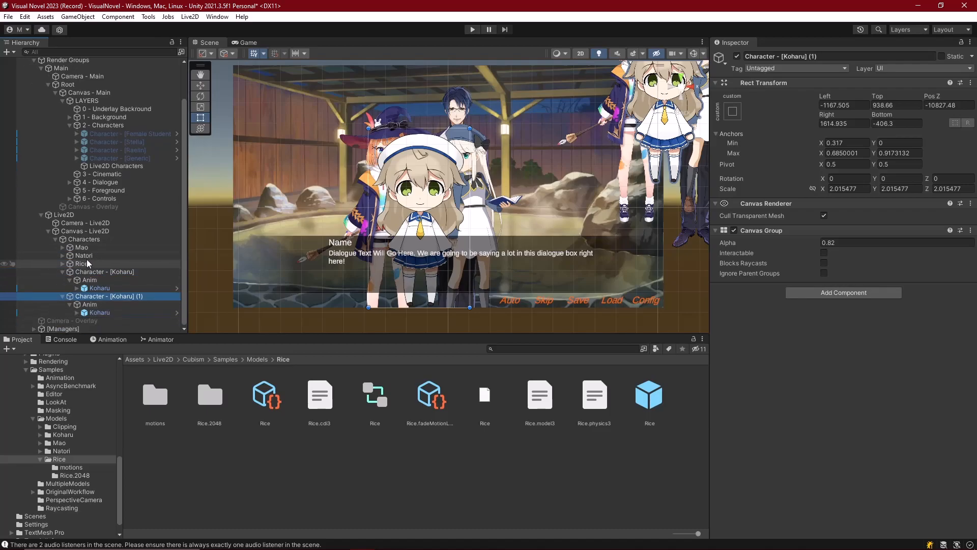
click(101, 314)
key(Delete)
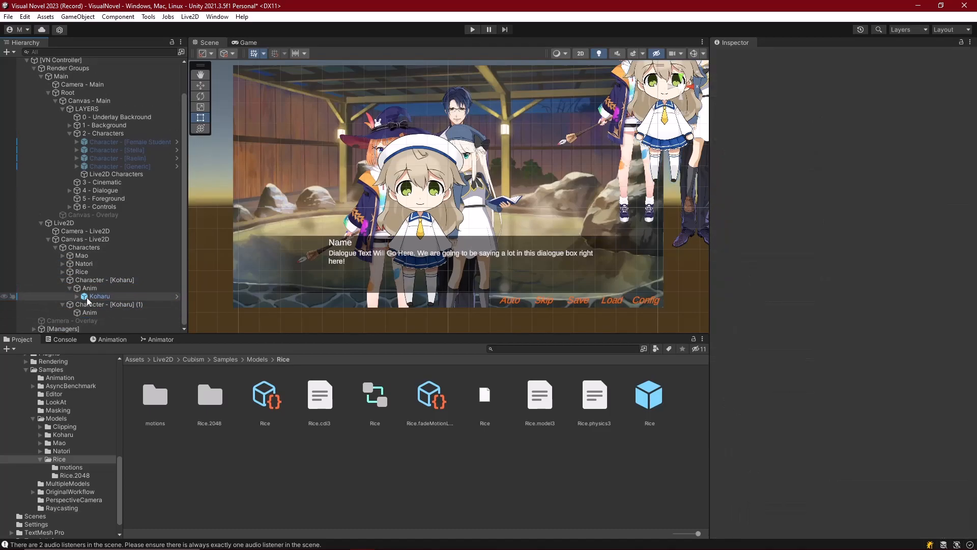
Deactivate the original Character - [Koharu] and move the Mao model under the copy's Anim object.
click(89, 280)
key(alt+shift+a)
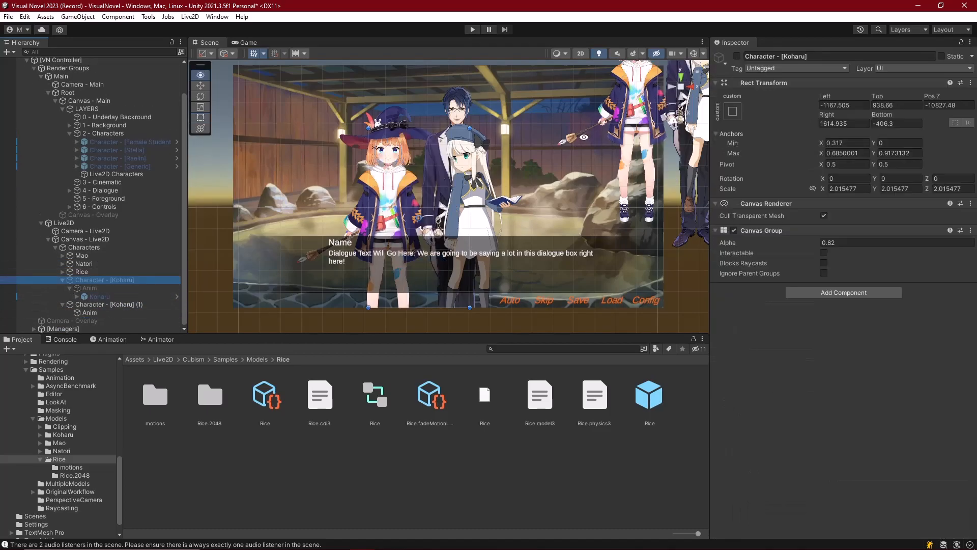
click(81, 256)
drag(81, 256, 99, 293)
Rename the duplicated Character - [Koharu] (1) object as Character - [Mao].
click(138, 296)
key(F2)
key(End)
key(BackSpace)
key(BackSpace)
key(BackSpace)
key(BackSpace)
key(BackSpace)
key(BackSpace)
key(BackSpace)
key(BackSpace)
key(BackSpace)
key(BackSpace)
key(BackSpace)
text(Mao])
key(Return)
With Mao moved out, fit Character - [Mao]'s rect around the model (Left about -1465, Right 1729, Top 831, Bottom -370), and return Mao under Anim.
drag(97, 295, 87, 267)
click(101, 304)
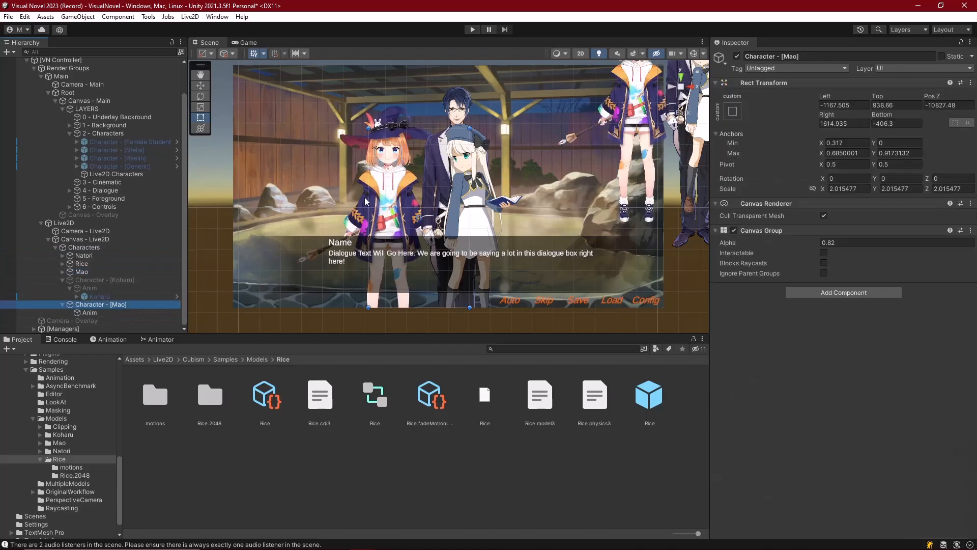
drag(296, 214, 292, 215)
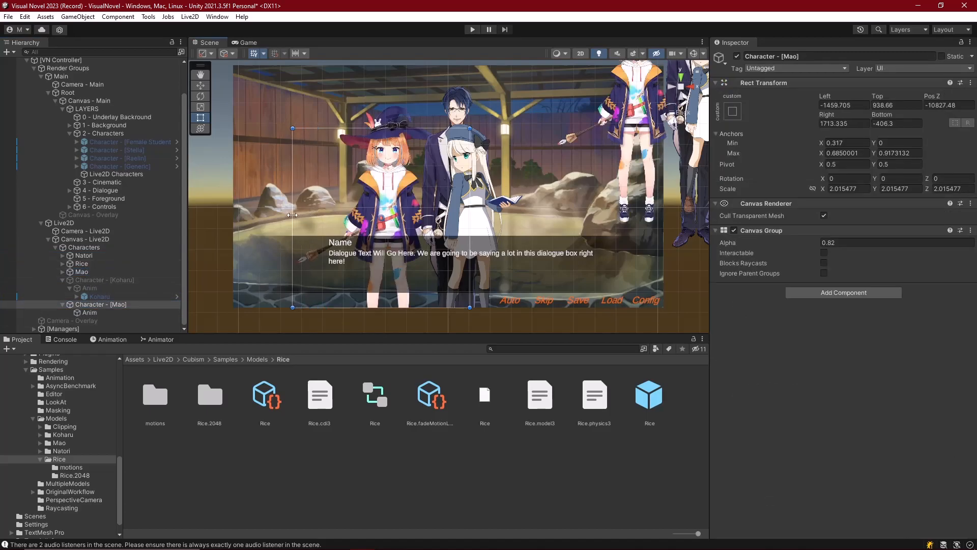
middle_drag(361, 248, 380, 252)
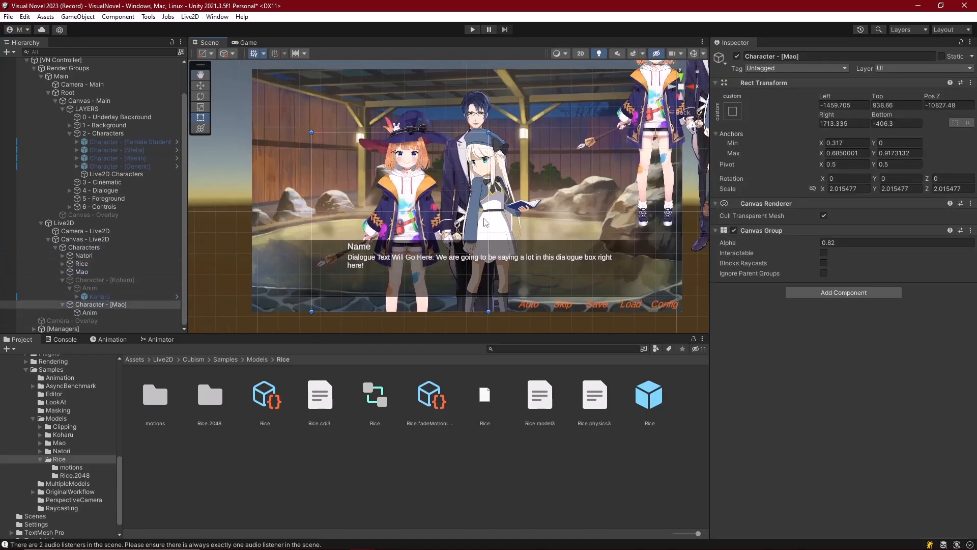
mouse_move(489, 226)
mouse_down()
mouse_move(473, 226)
mouse_move(484, 226)
mouse_up()
drag(416, 133, 415, 106)
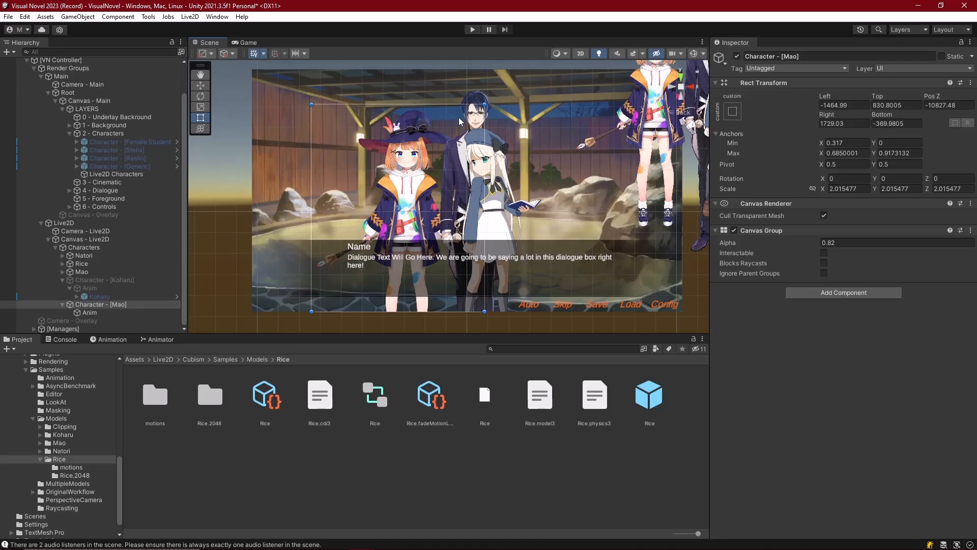
drag(99, 272, 94, 313)
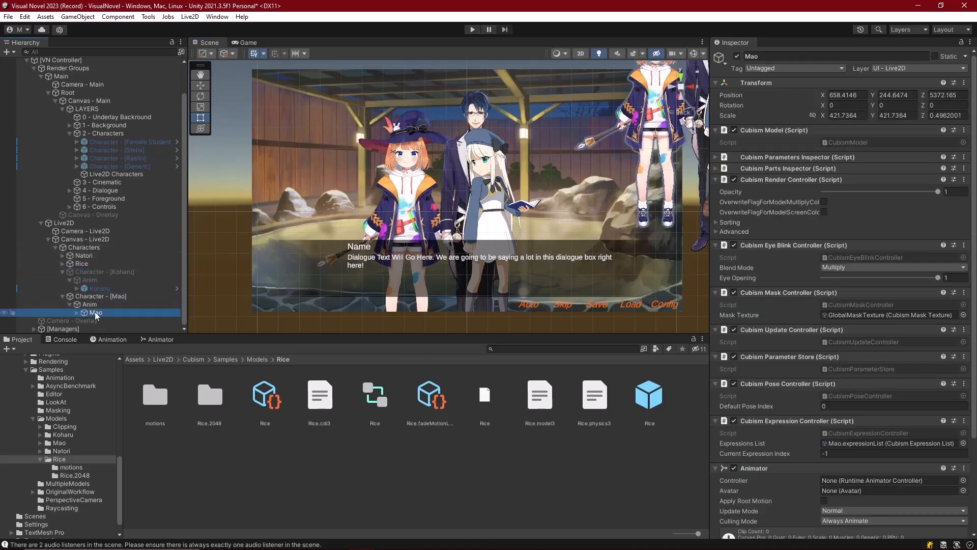
click(83, 296)
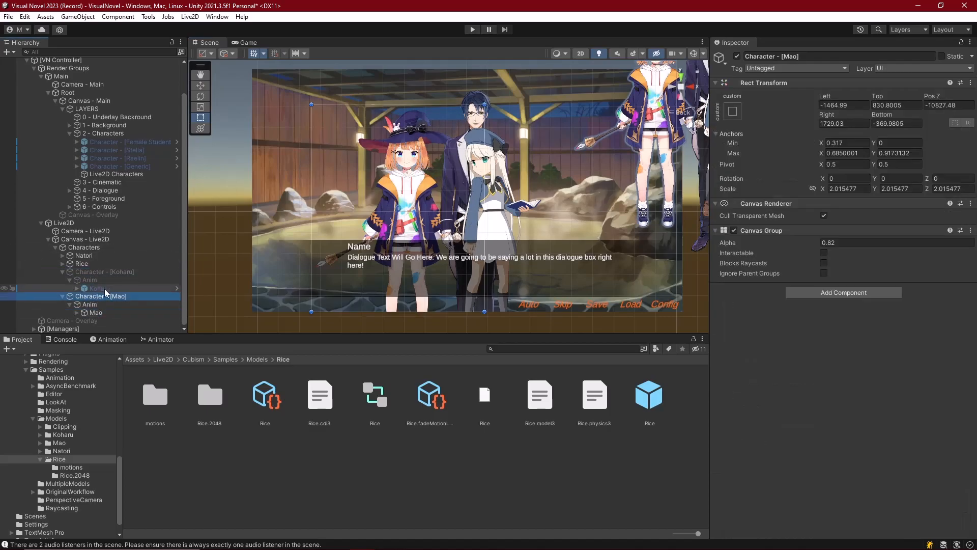
Duplicate Character - [Mao], deactivate the original, and rename the copy Character - [Natori].
key(ctrl+d)
drag(91, 304, 104, 268)
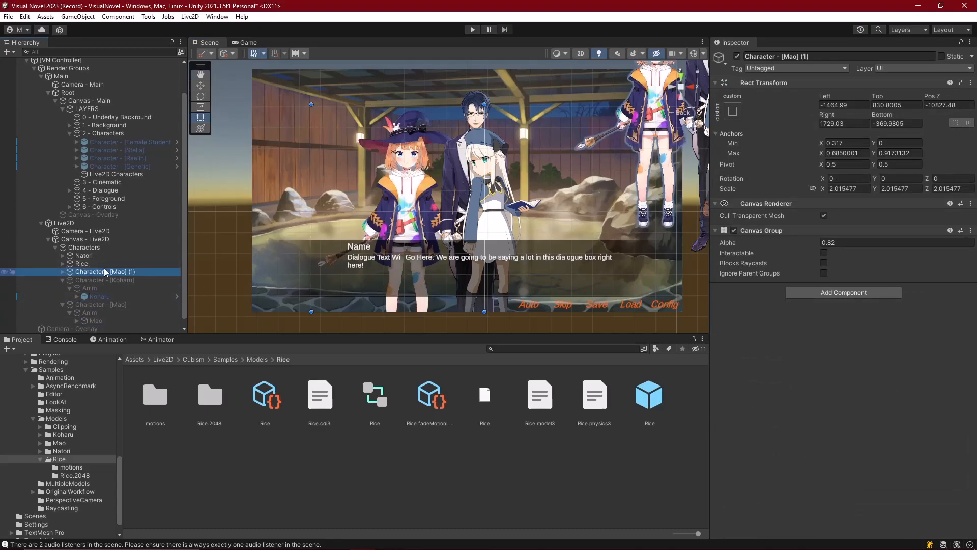
click(822, 56)
click(822, 56)
key(BackSpace)
key(BackSpace)
key(BackSpace)
key(BackSpace)
text(Natori])
key(Return)
Delete the Mao model from under Anim in Character - [Natori].
click(63, 272)
click(95, 288)
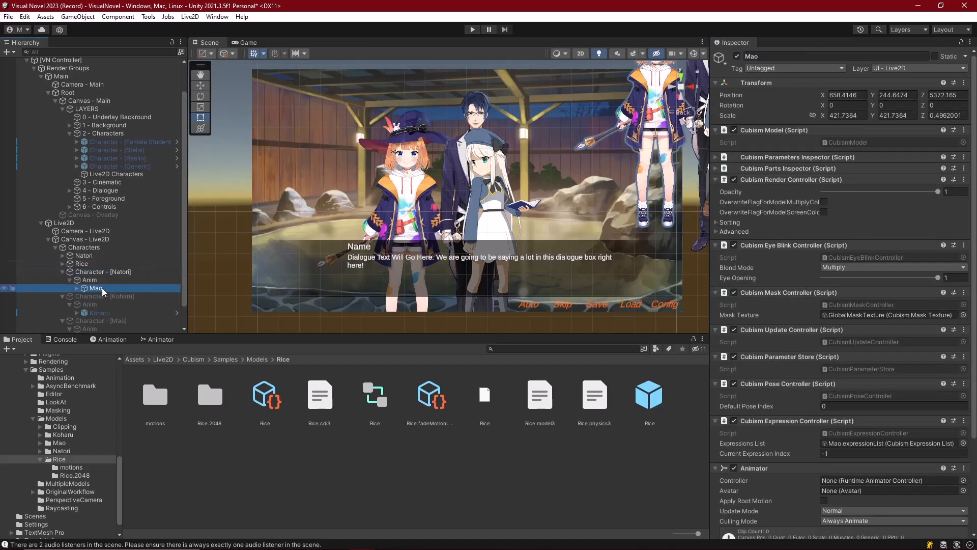
key(Delete)
Fit Character - [Natori]'s rect around the model (Left about -983, Right 1407, Top 748, Bottom -342) and move Natori under its Anim object.
click(93, 271)
drag(499, 139, 532, 139)
drag(312, 180, 421, 179)
drag(481, 105, 481, 83)
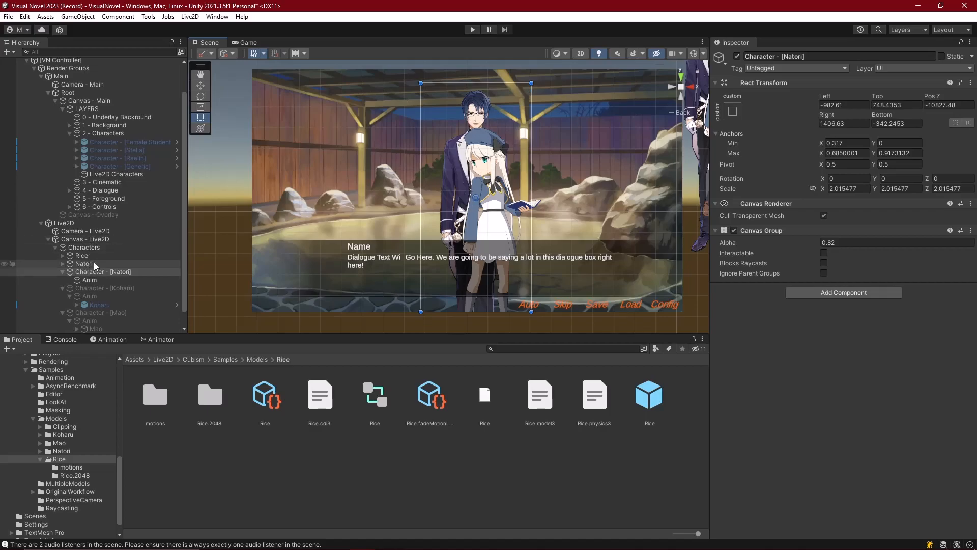
drag(83, 263, 93, 279)
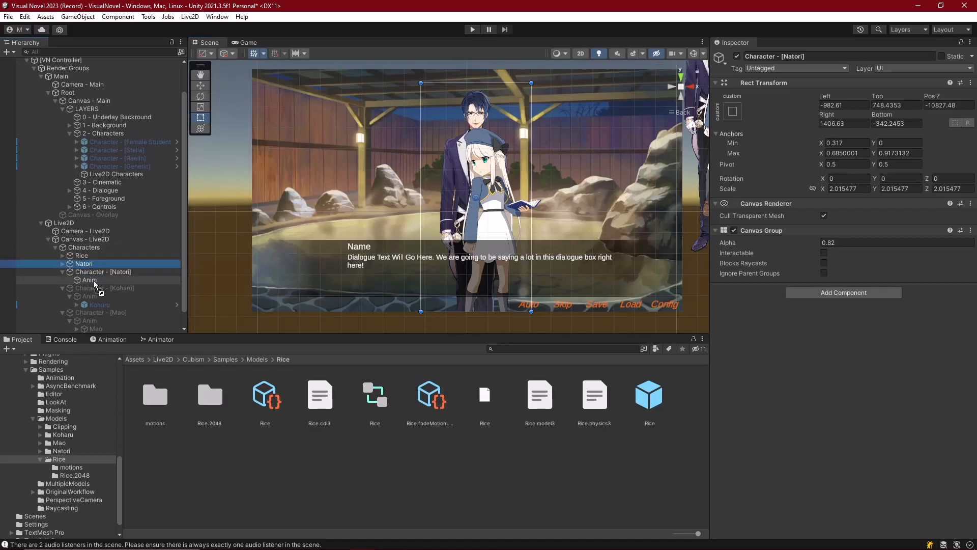
click(94, 263)
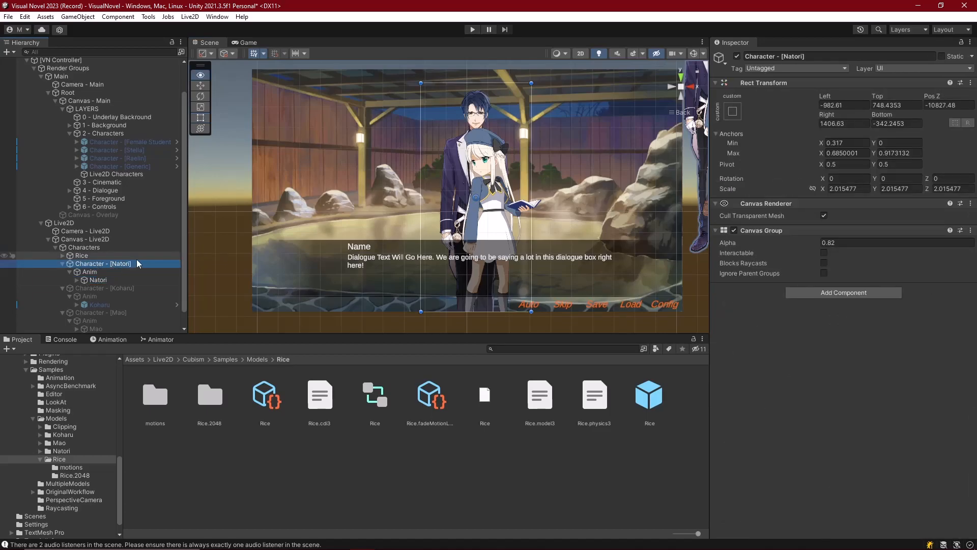
Duplicate Character - [Natori] as Character - [Rice], fit its rect (Left about -956, Right 1326, Top 862, Bottom -381) and place the Rice model under Anim.
key(alt+shift+a)
click(84, 256)
click(87, 261)
key(ctrl+d)
drag(85, 326, 84, 251)
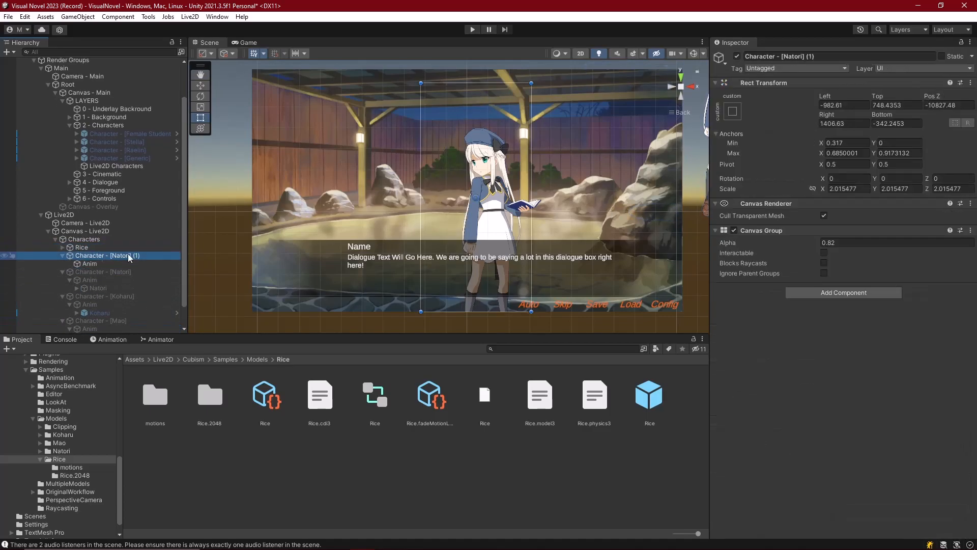
drag(83, 248, 86, 251)
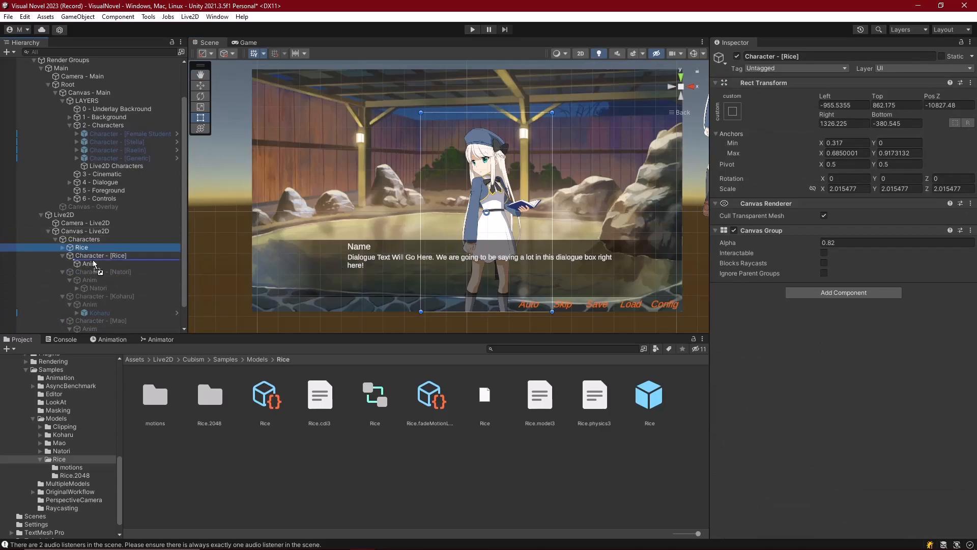
Activate all four character containers together, and undo a trial change of their shared Top value to 0.
ctrl+click(106, 298)
ctrl+click(105, 272)
ctrl+click(103, 247)
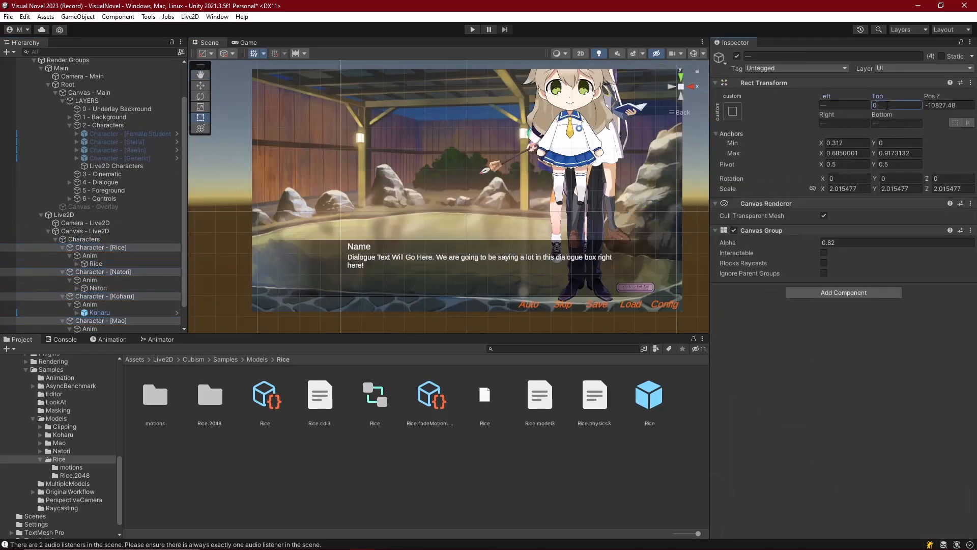
key(ctrl+z)
Line up the Rice, Natori, Koharu and Mao containers around the scene's centre, with Mao at Left about -1208 and Right 1472, and collapse them.
click(100, 248)
click(62, 248)
click(101, 256)
click(62, 256)
click(102, 272)
click(62, 272)
click(100, 296)
drag(361, 183, 417, 181)
click(62, 296)
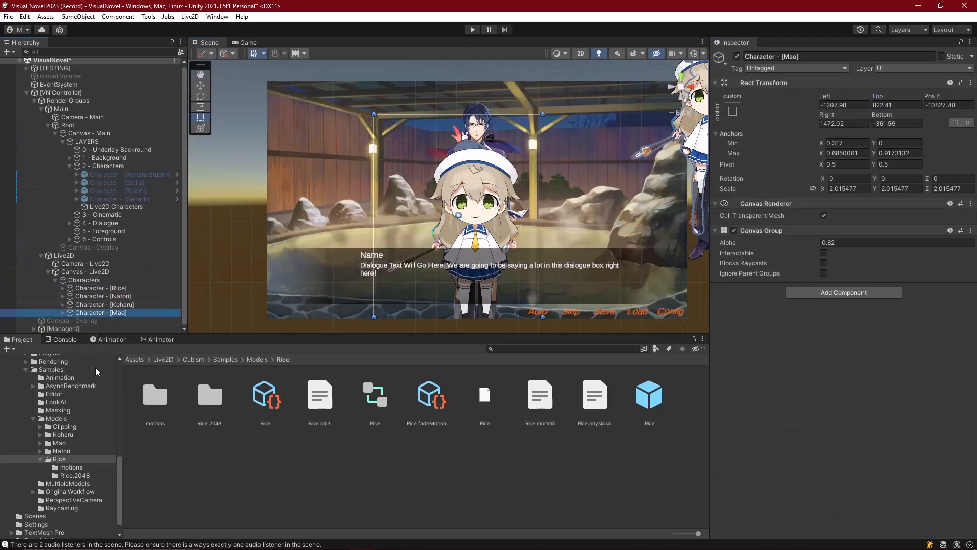
Create a folder named Rice in Assets/_MAIN/Resources/Characters.
scroll(73, 453, up, 10)
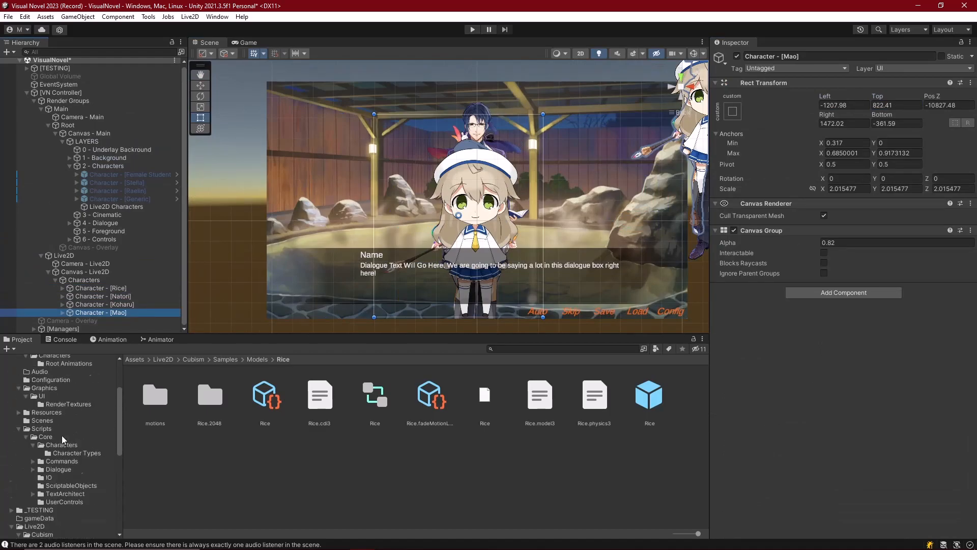
scroll(47, 422, up, 5)
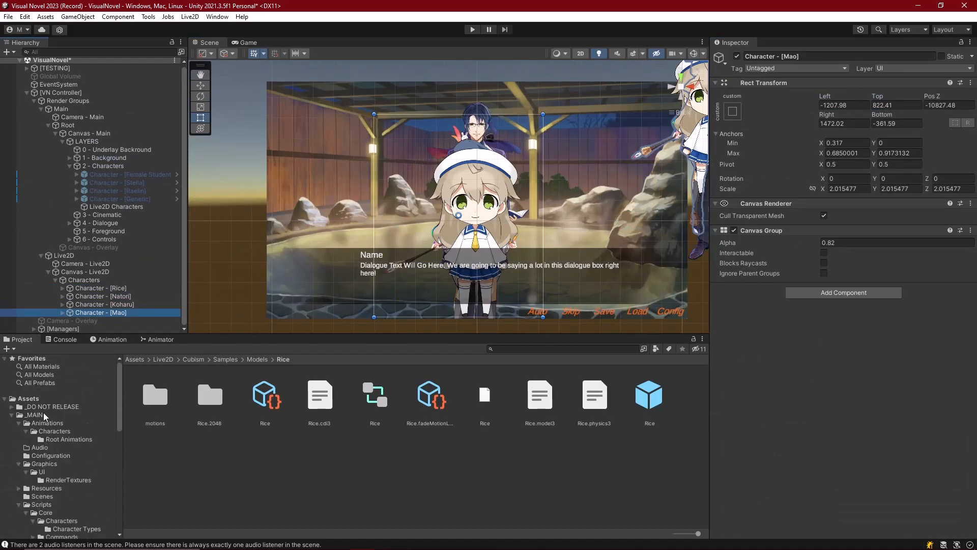
scroll(47, 422, down, 3)
click(19, 427)
click(55, 437)
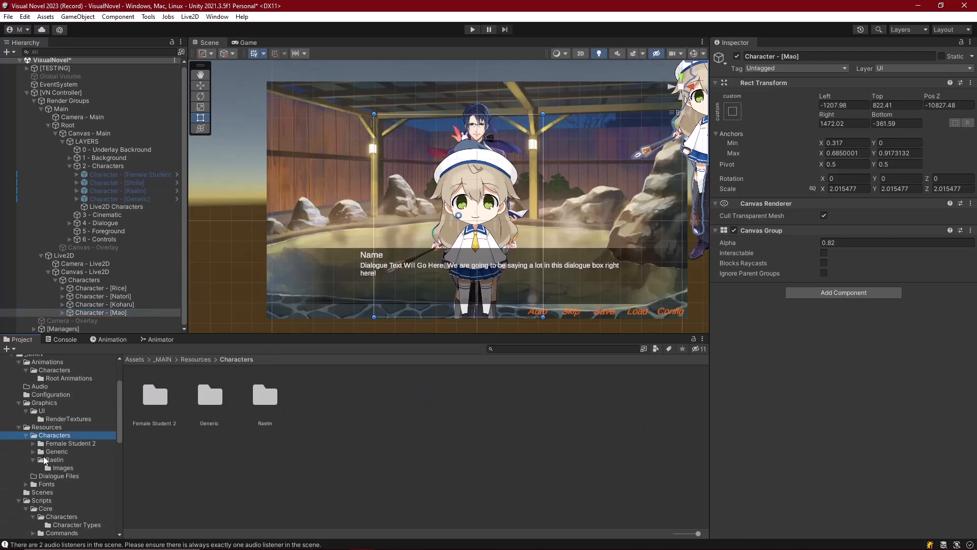
click(33, 459)
right_click(237, 463)
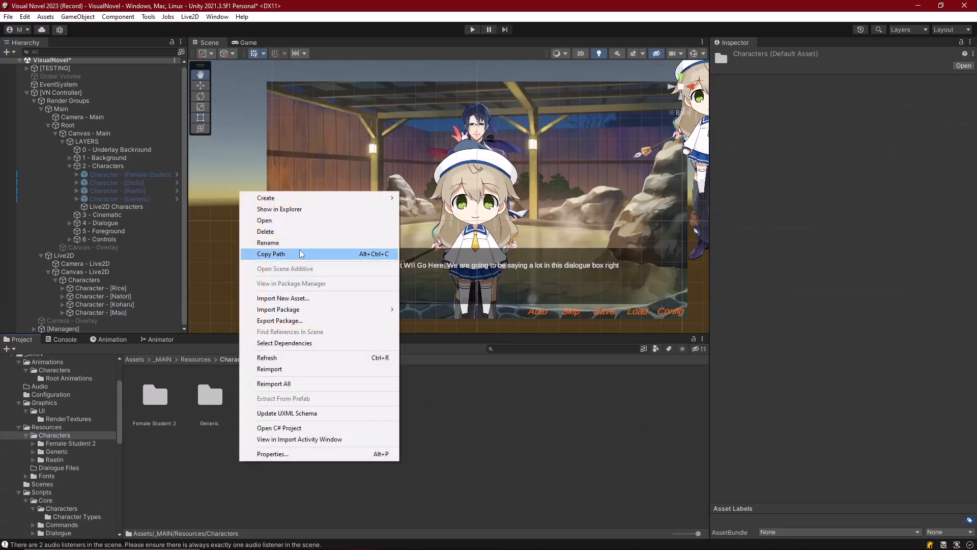
mouse_move(279, 200)
click(422, 32)
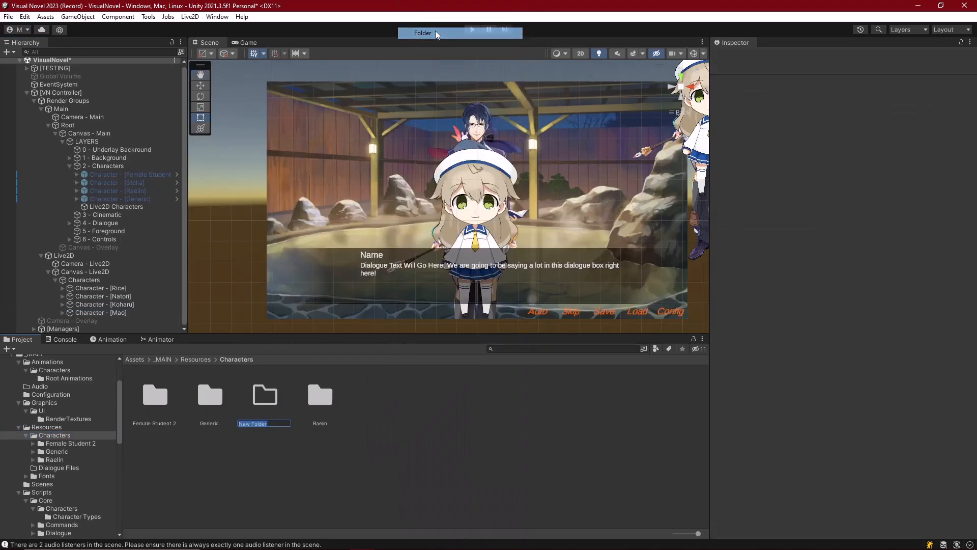
text(Rice)
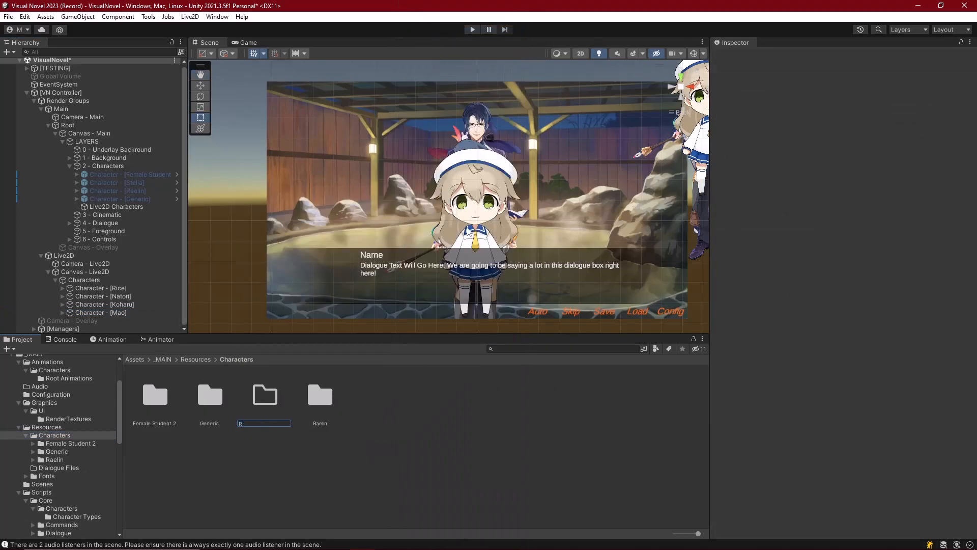
key(Return)
Create a folder named Natori in the Resources/Characters folder.
right_click(371, 419)
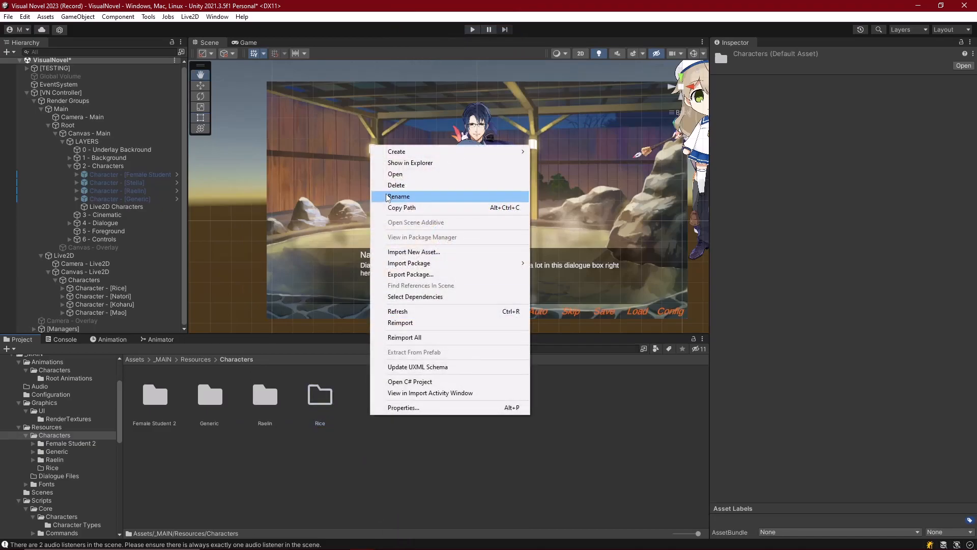
mouse_move(429, 153)
click(556, 33)
text(Natori)
key(Return)
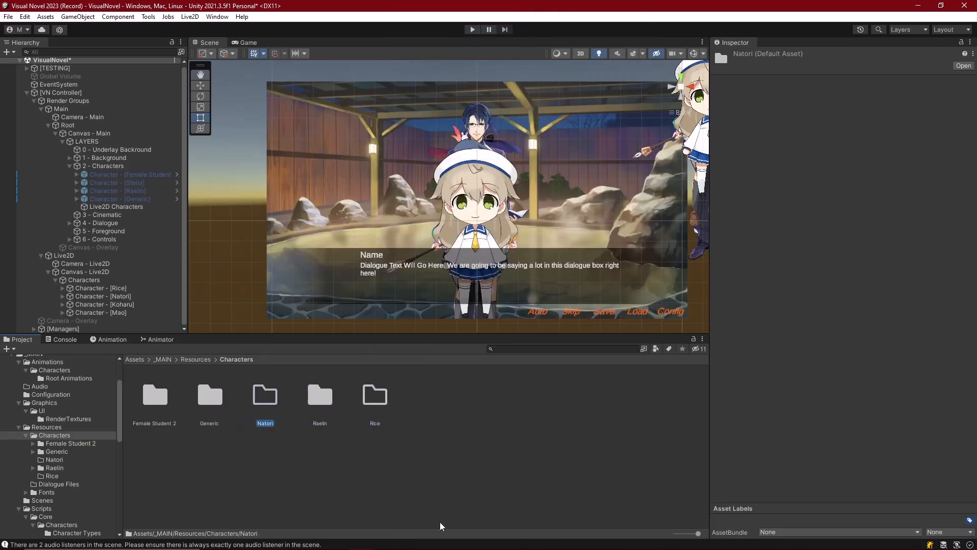
Create a folder named Koharu in the Resources/Characters folder.
right_click(386, 474)
mouse_move(422, 206)
click(568, 33)
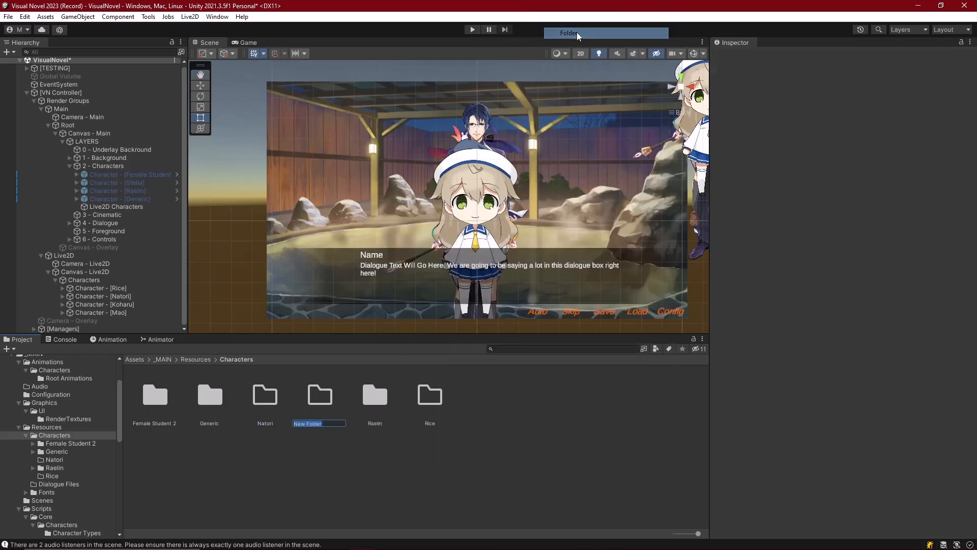
text(Koharu)
key(Return)
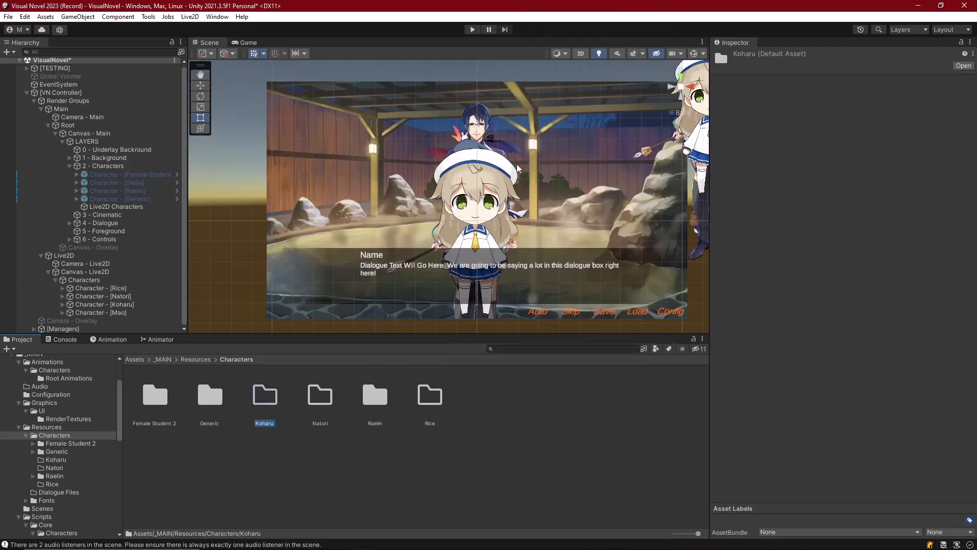
Create a folder named Mao in the Resources/Characters folder.
right_click(386, 473)
mouse_move(407, 213)
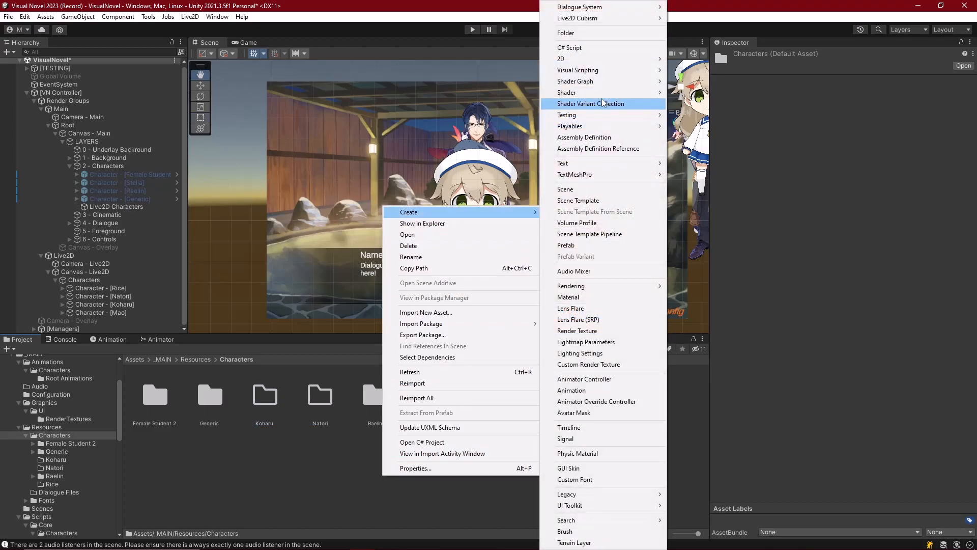
click(569, 32)
text(Mao)
key(Return)
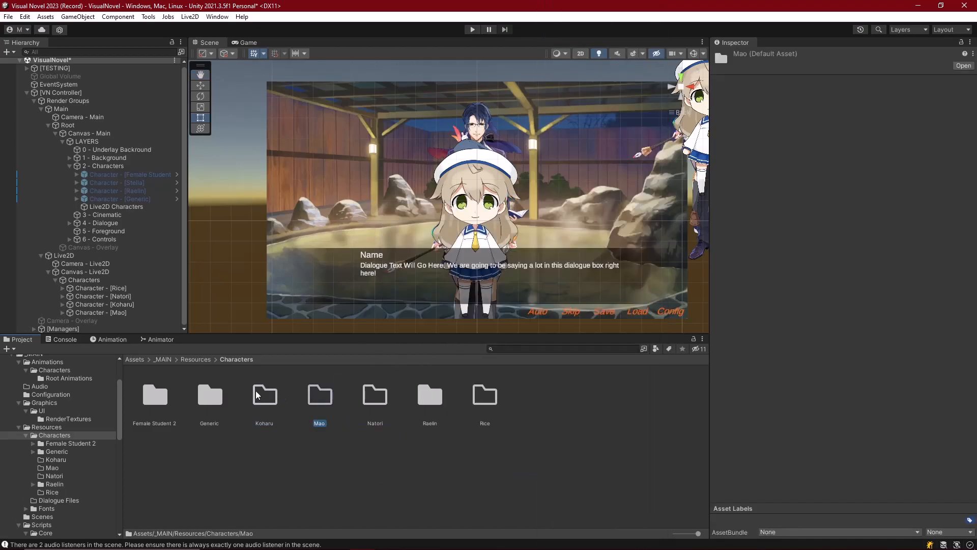
Save the Rice, Natori, Koharu and Mao character containers as prefabs, each in its matching folder under Resources/Characters.
drag(105, 291, 481, 394)
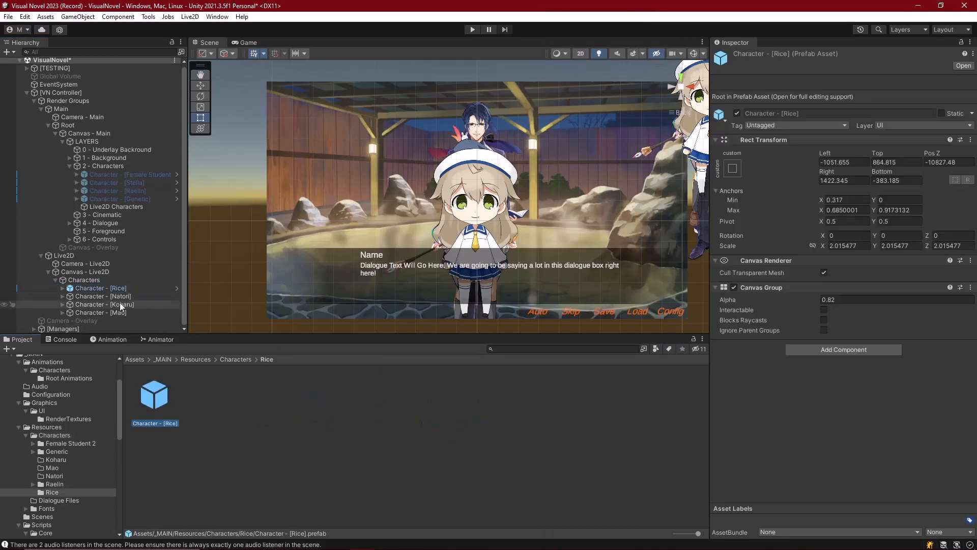
click(224, 359)
click(113, 298)
drag(113, 300, 375, 396)
click(227, 359)
drag(102, 304, 265, 402)
click(232, 360)
drag(102, 312, 318, 394)
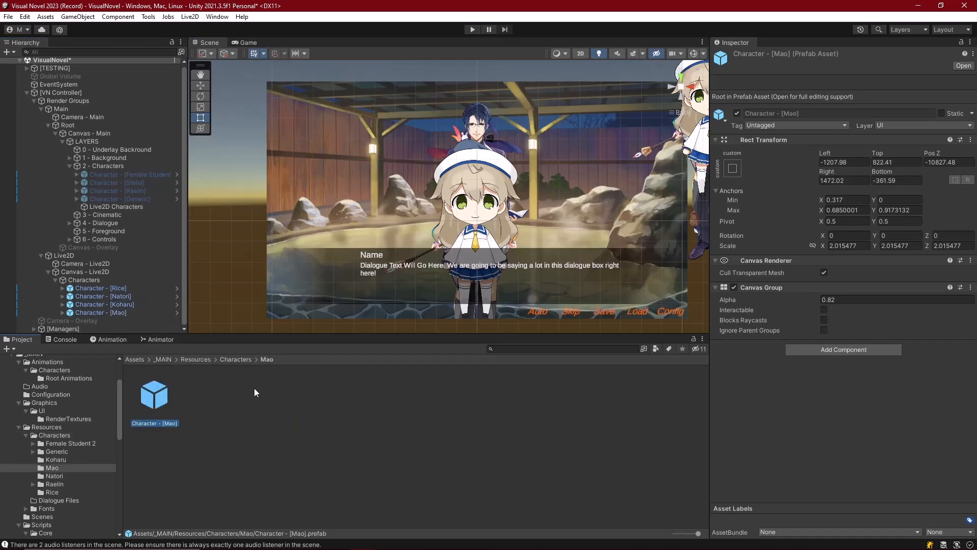
click(237, 360)
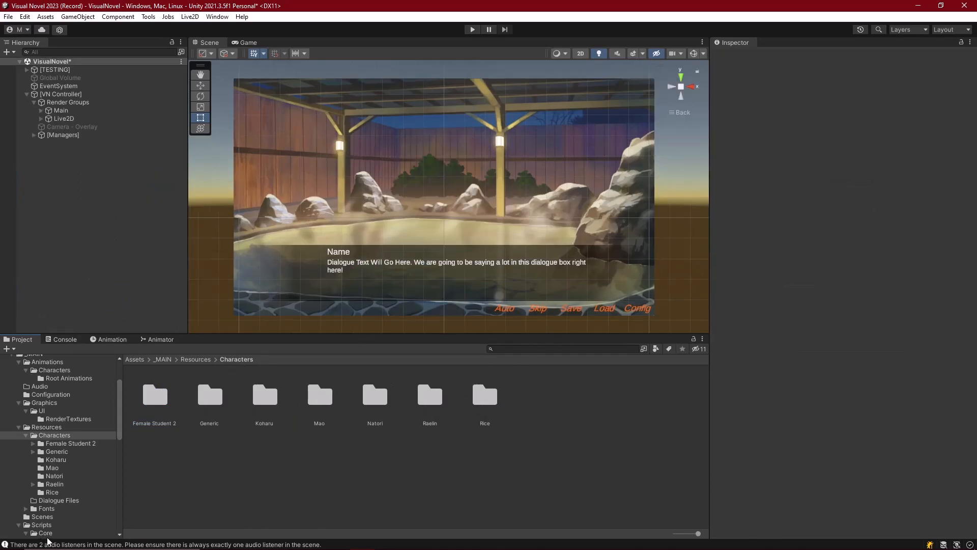
Remove the Audio Listener component from Camera - Live2D.
click(41, 119)
click(71, 127)
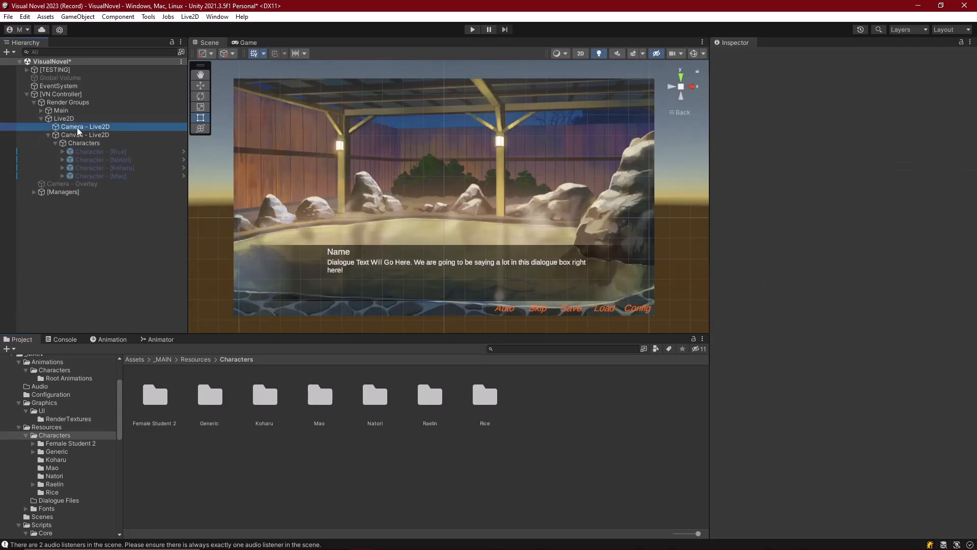
scroll(782, 379, down, 1)
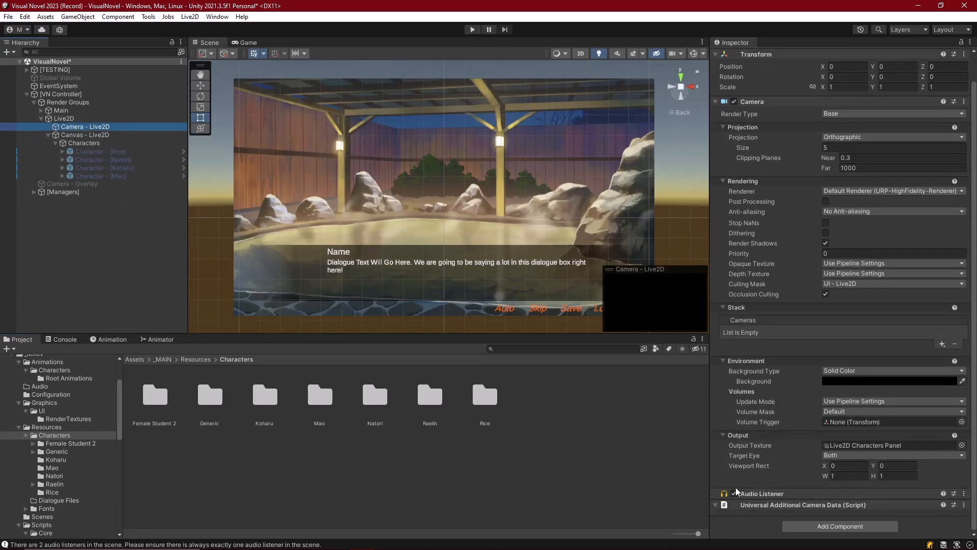
click(964, 493)
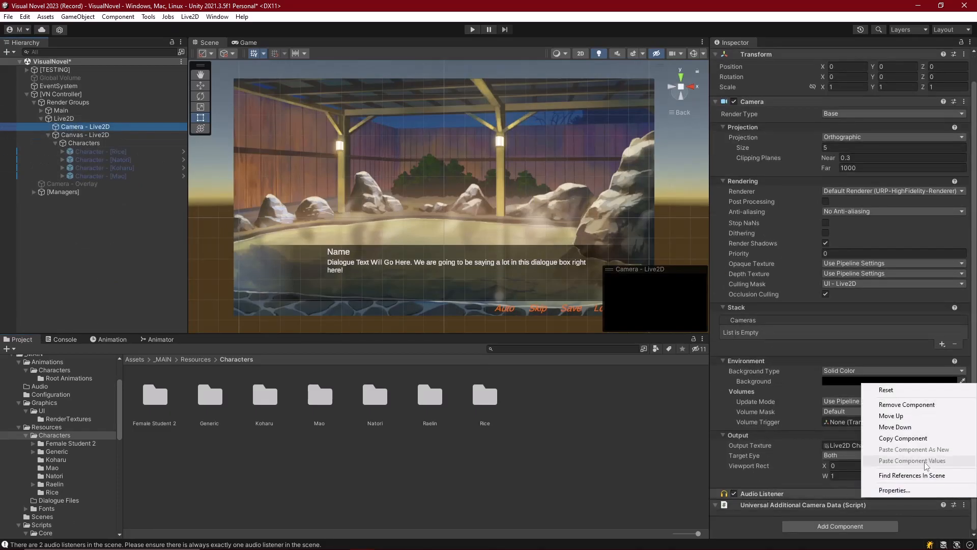
click(897, 405)
Clear the console messages, return to the project assets, and collapse the Live2D group in the hierarchy.
click(56, 339)
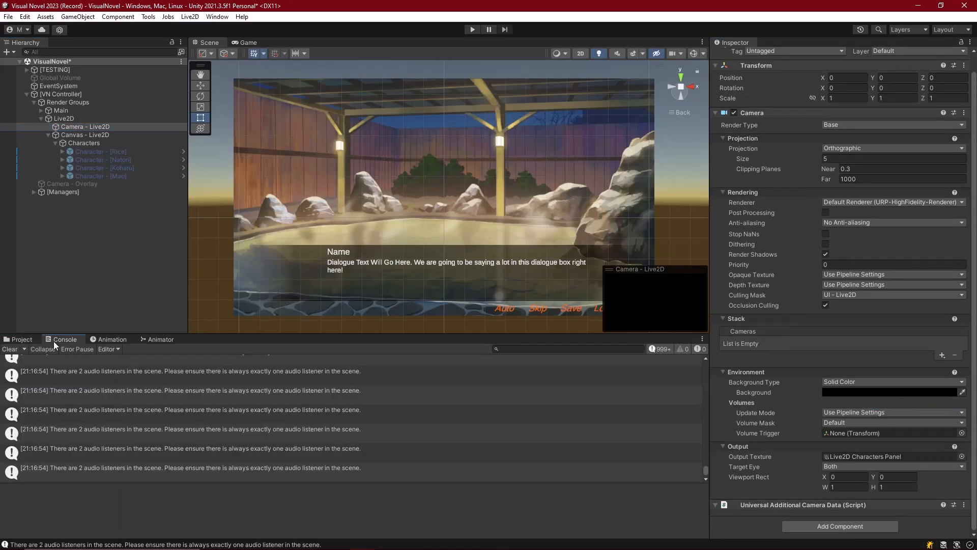
click(10, 349)
click(18, 339)
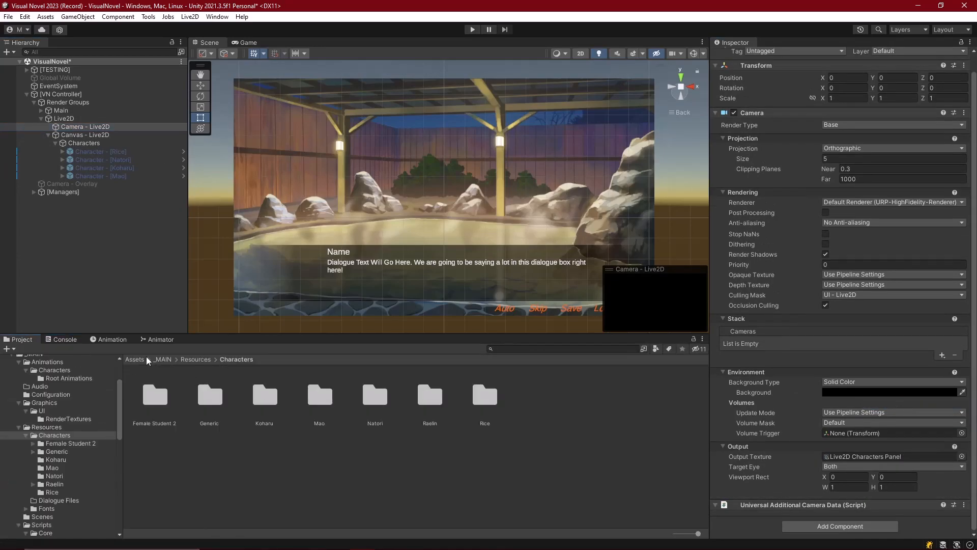
click(41, 119)
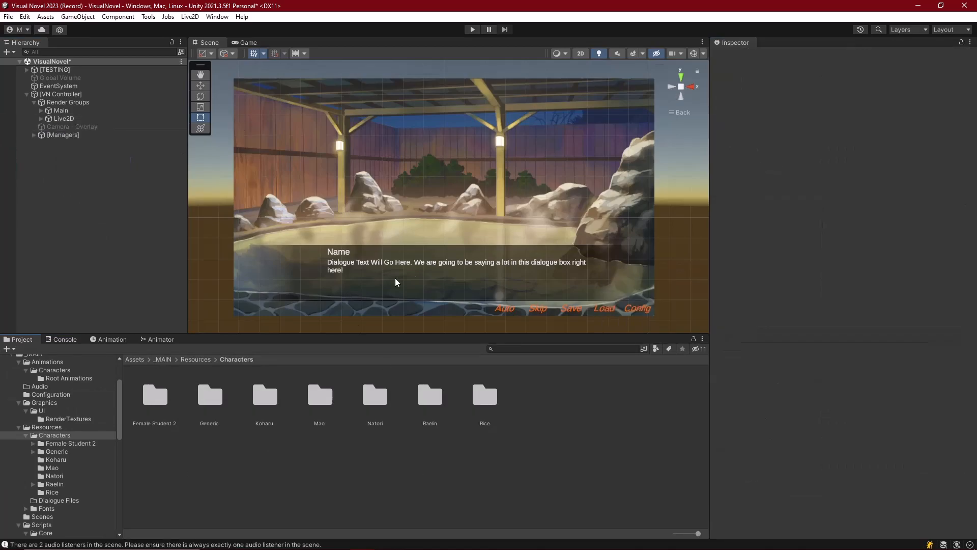